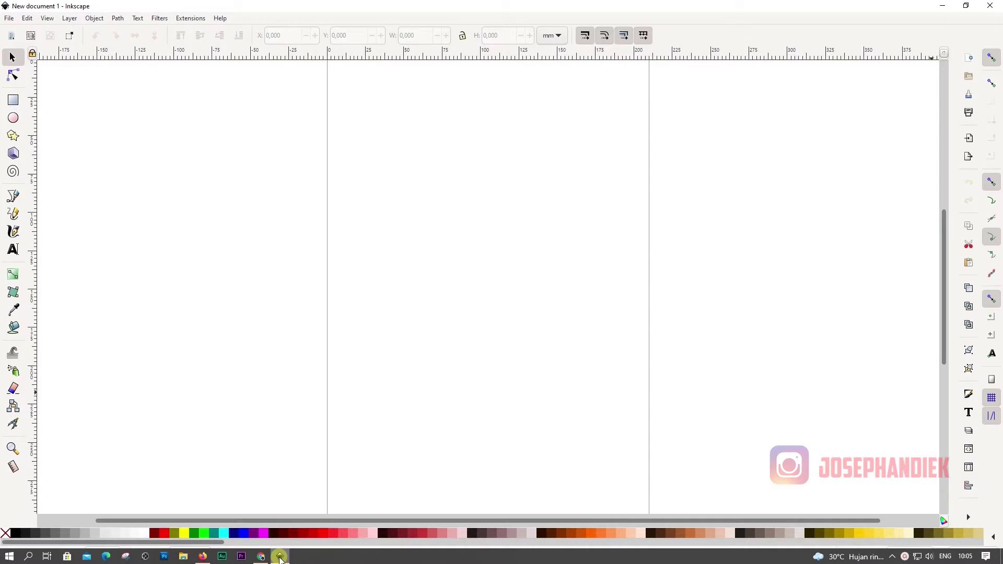
Set the A4 page to landscape orientation (297 × 210 mm) in Document Properties.
click(10, 20)
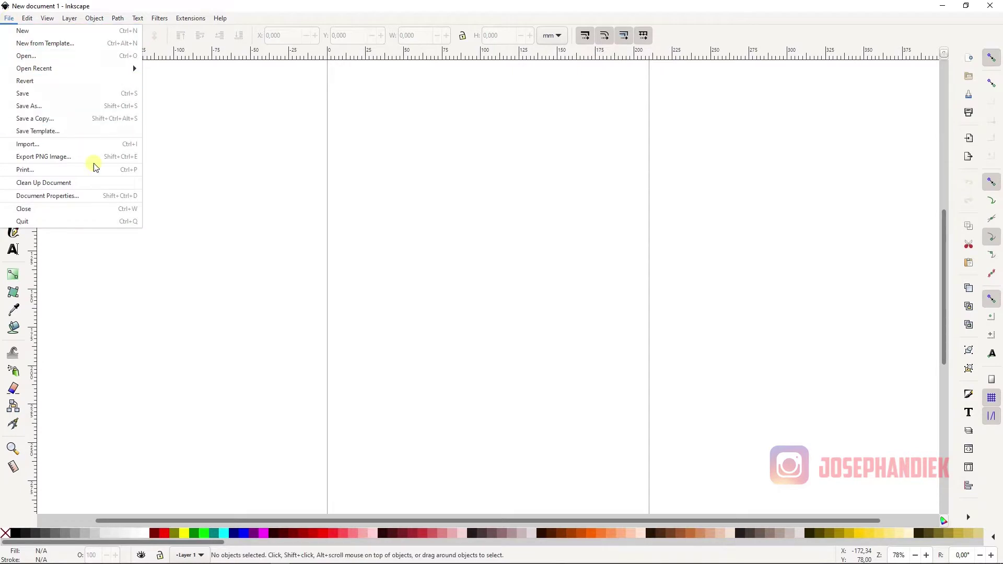
click(114, 198)
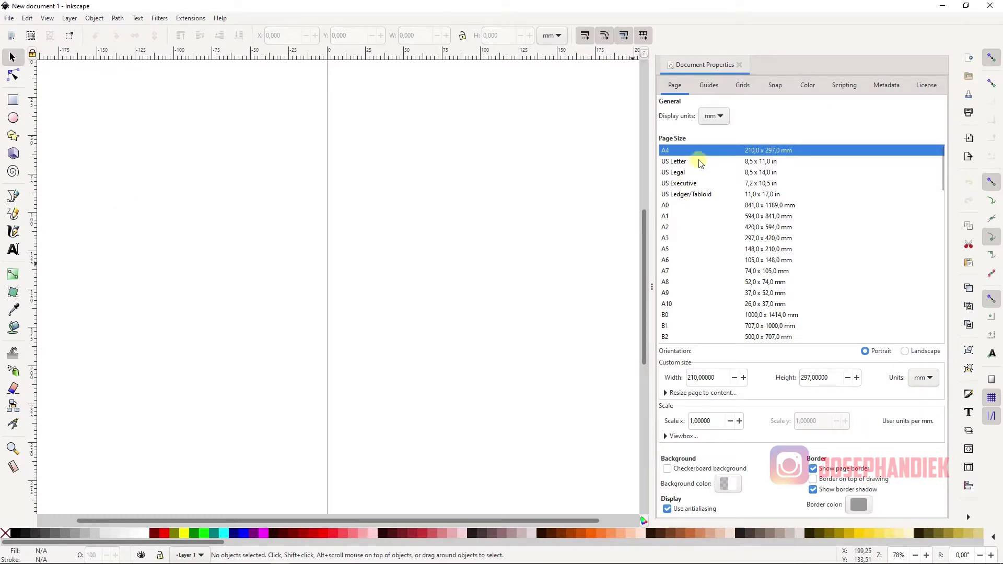
click(909, 354)
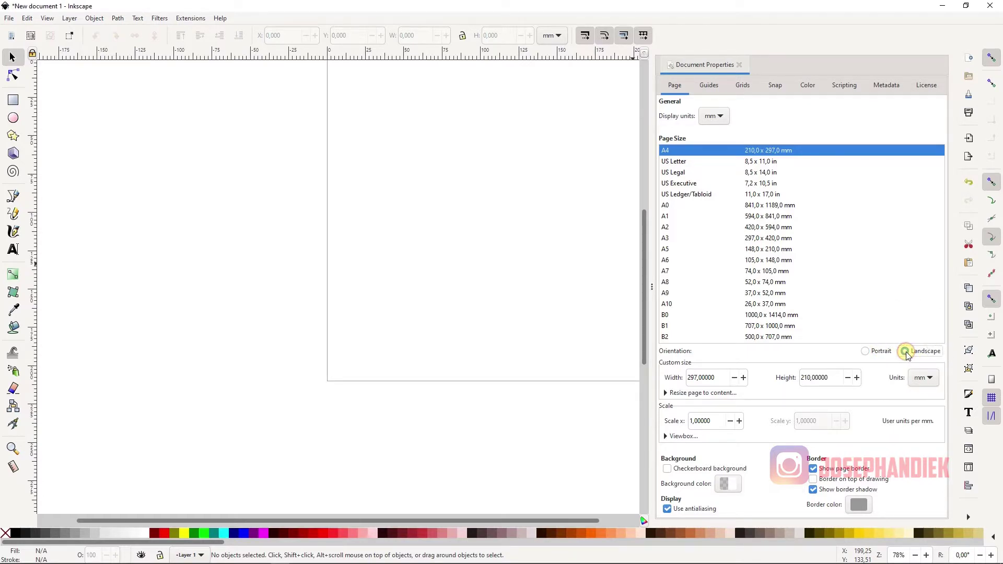
drag(544, 522, 584, 522)
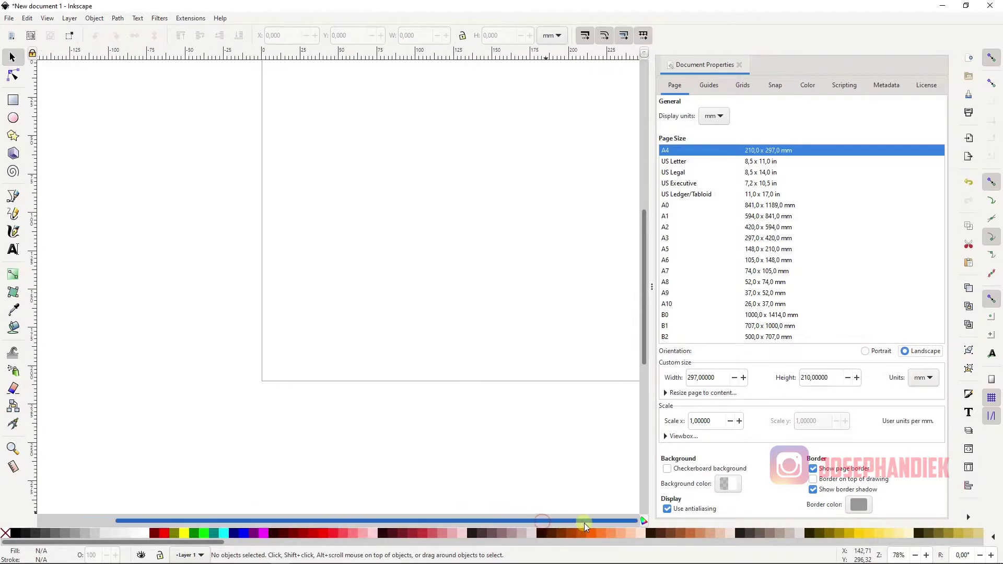
scroll(501, 281, down, 2)
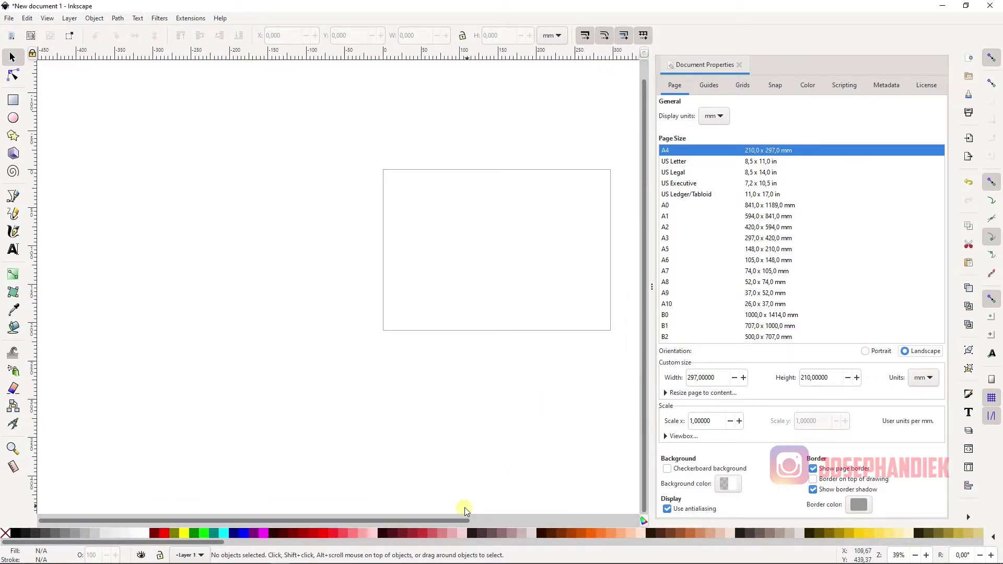
drag(457, 522, 516, 513)
scroll(482, 302, up, 2)
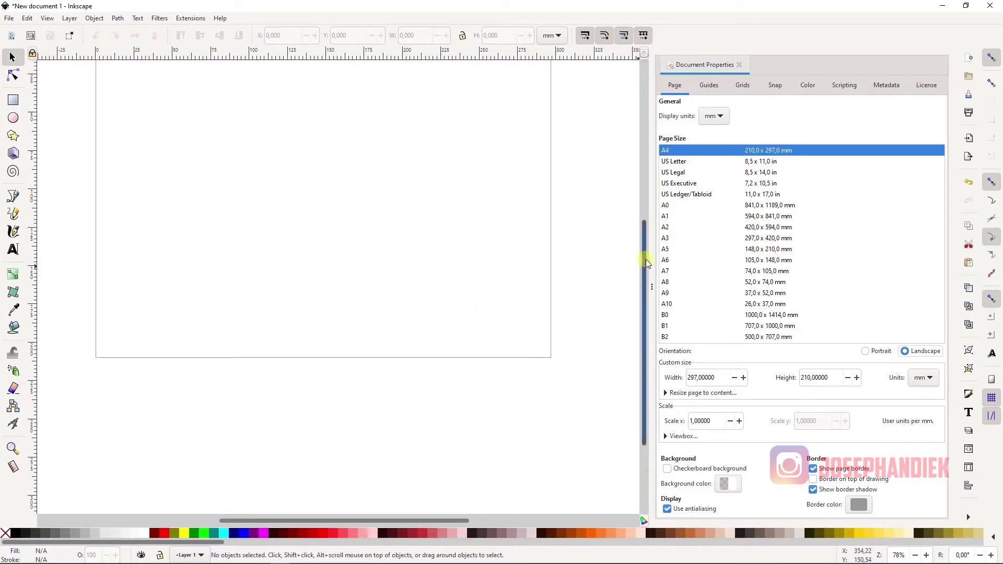
drag(645, 263, 641, 233)
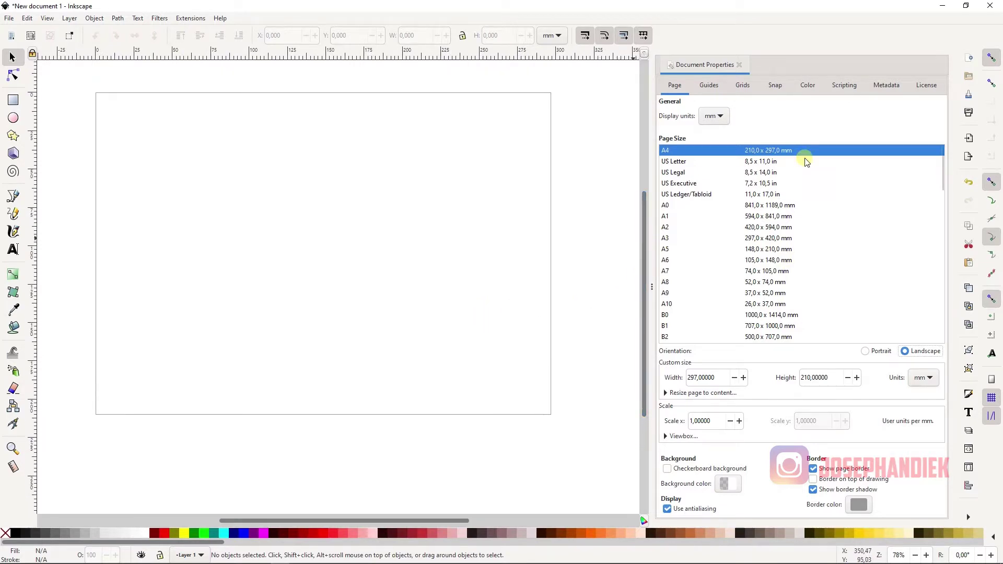
Create a new Axonometric grid from the Grids tab of Document Properties.
click(743, 87)
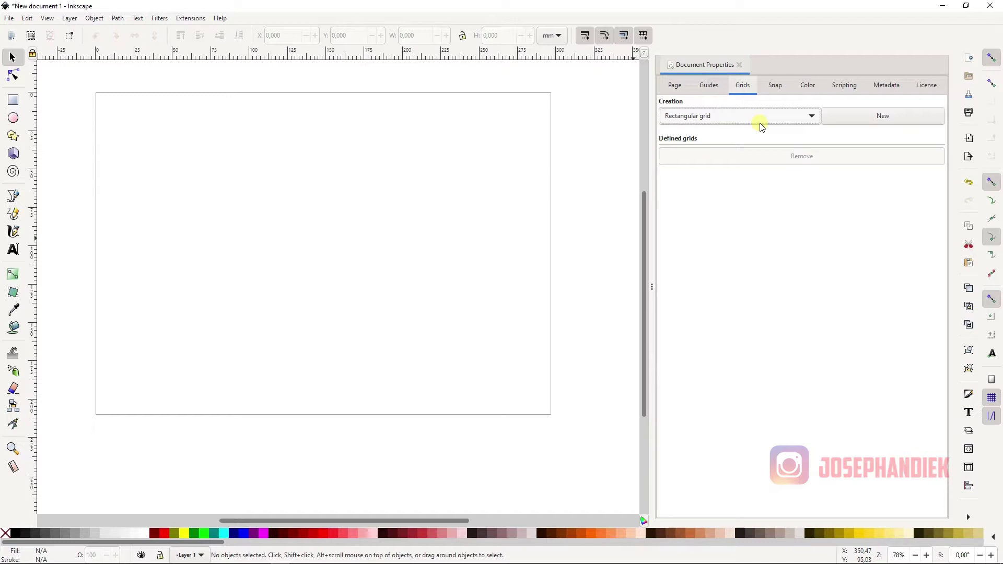
click(730, 119)
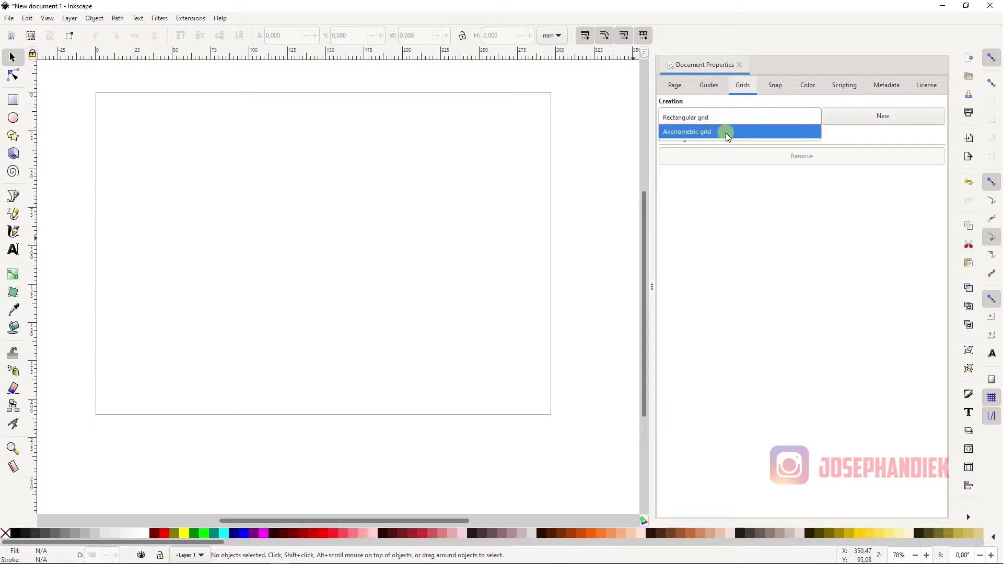
click(727, 134)
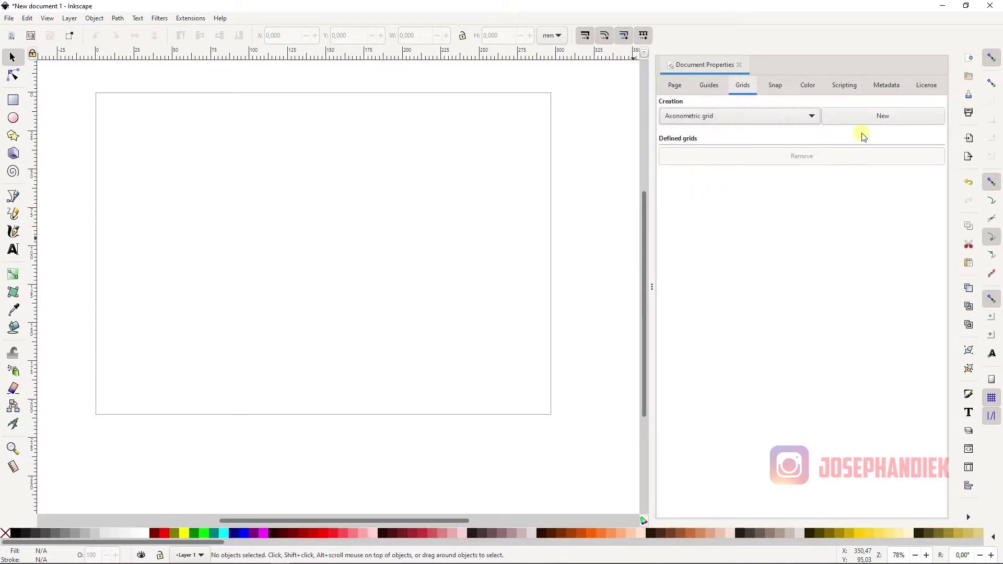
click(870, 116)
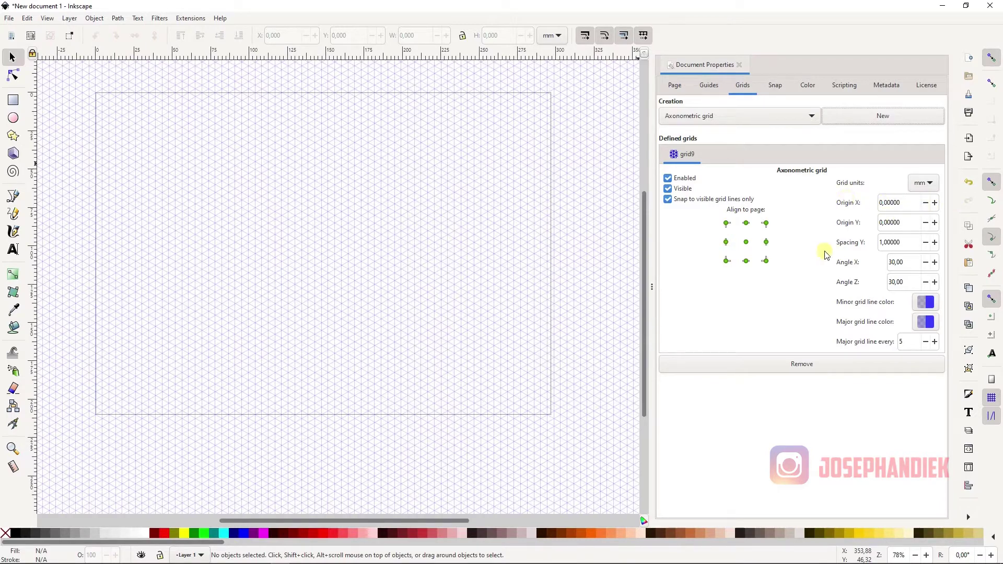
Nudge the grid's X origin upward and set its Y origin to −0.1 mm.
click(935, 203)
click(935, 202)
click(935, 203)
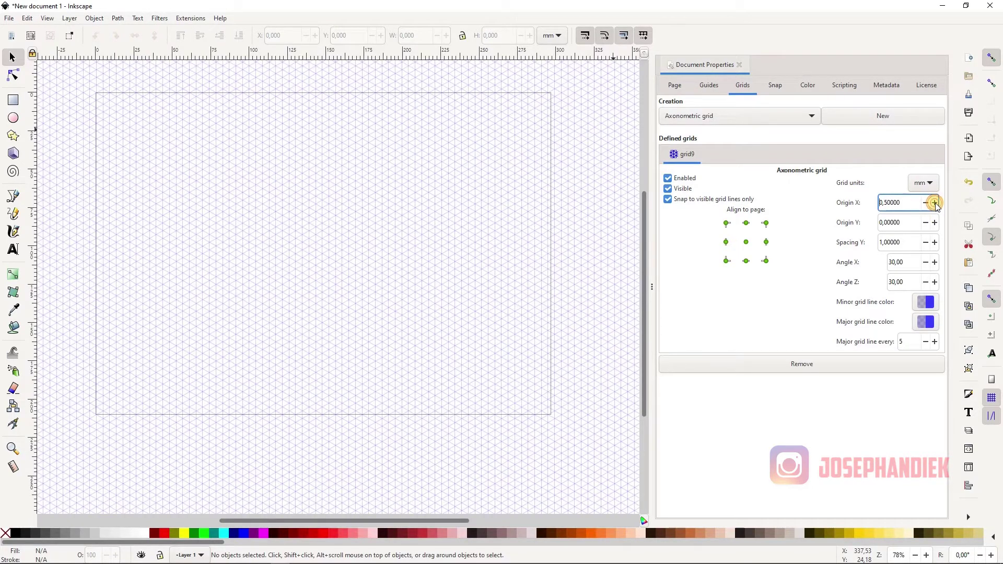
click(935, 203)
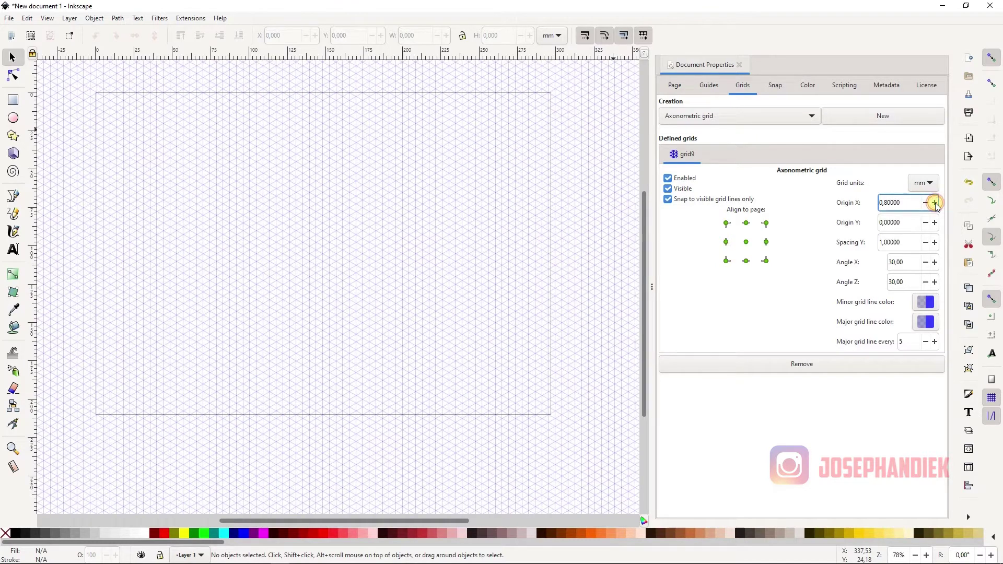
click(935, 203)
click(935, 203)
click(934, 203)
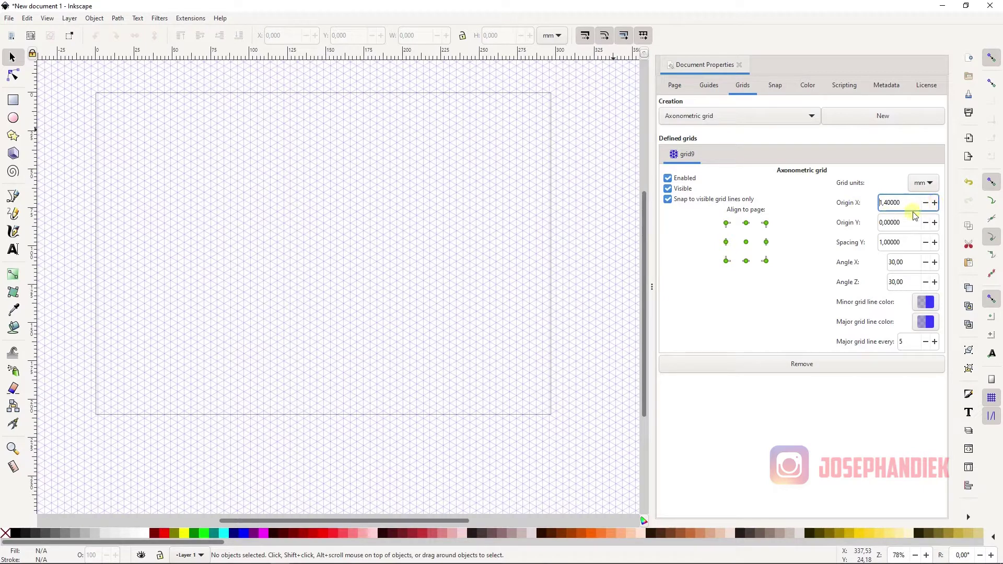
click(926, 203)
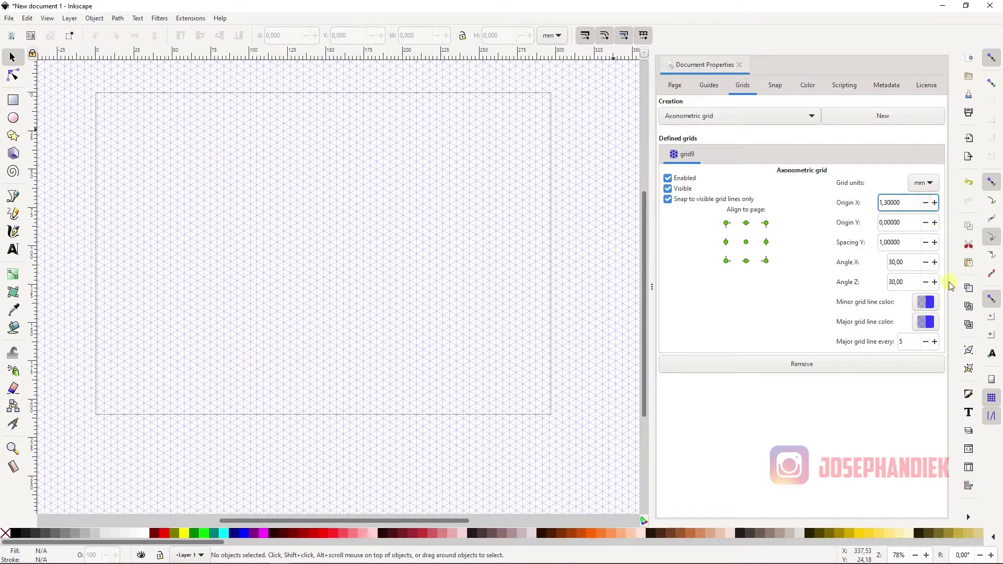
click(935, 223)
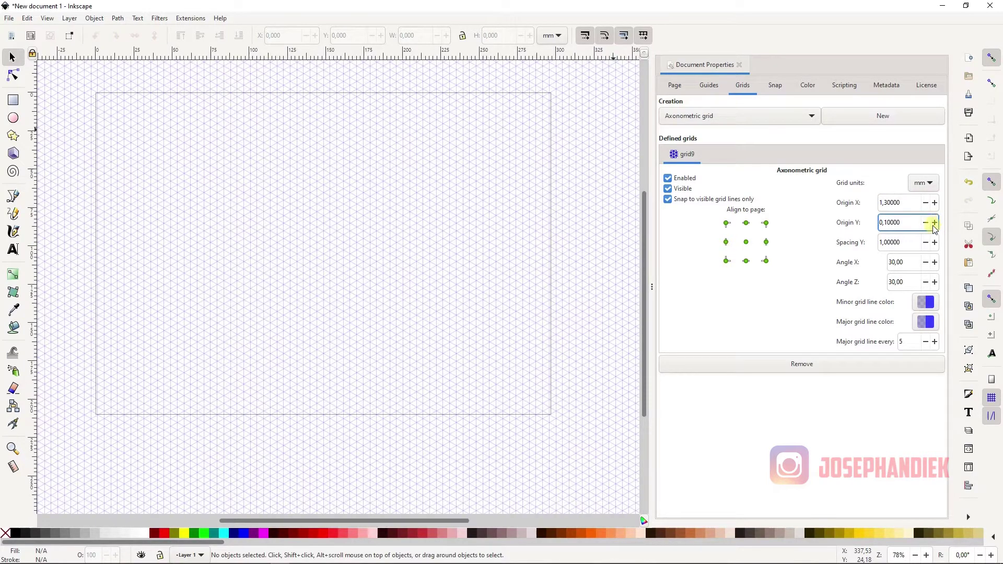
click(926, 223)
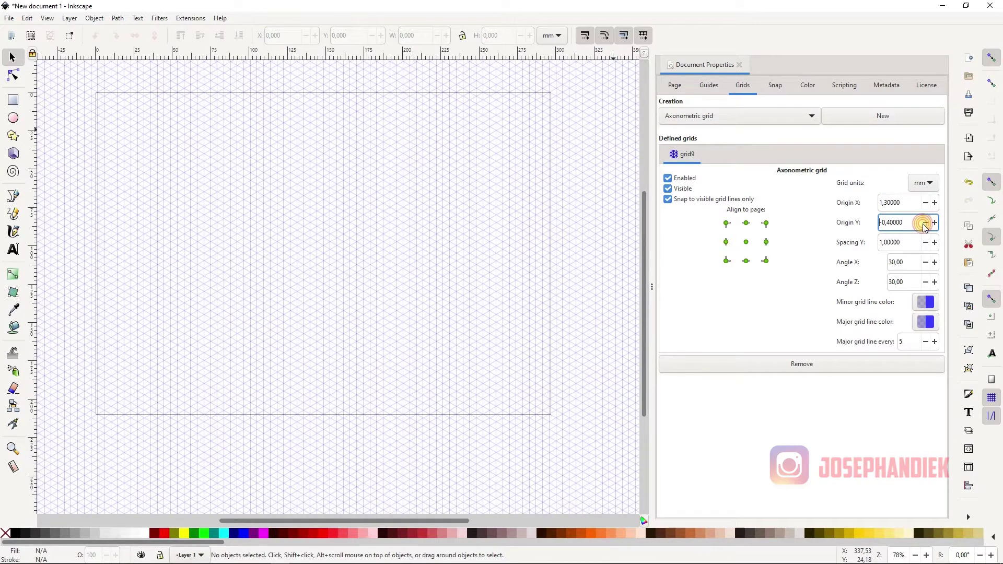
click(935, 223)
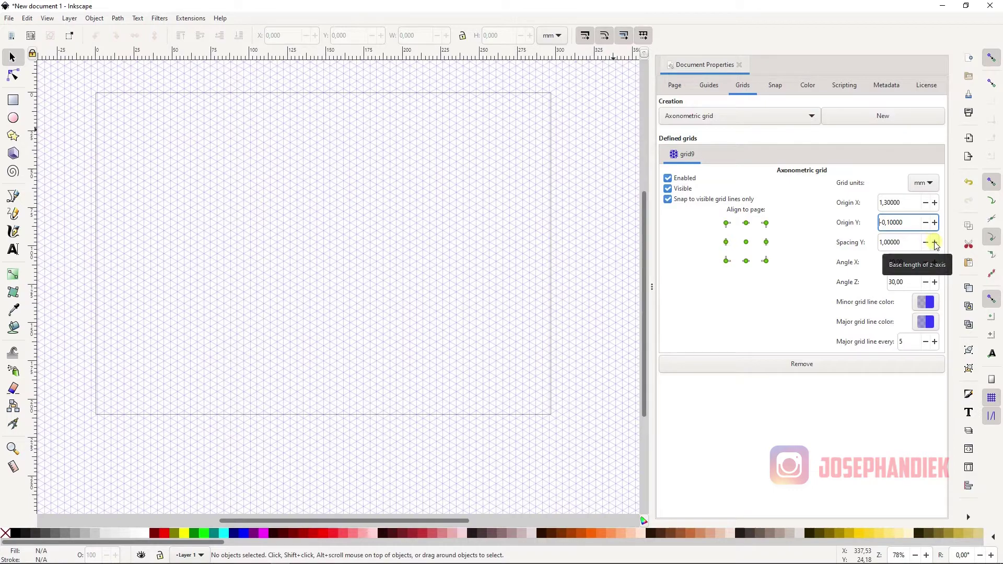
Try a wider grid spacing, then return the spacing to 1 mm.
click(934, 242)
click(935, 242)
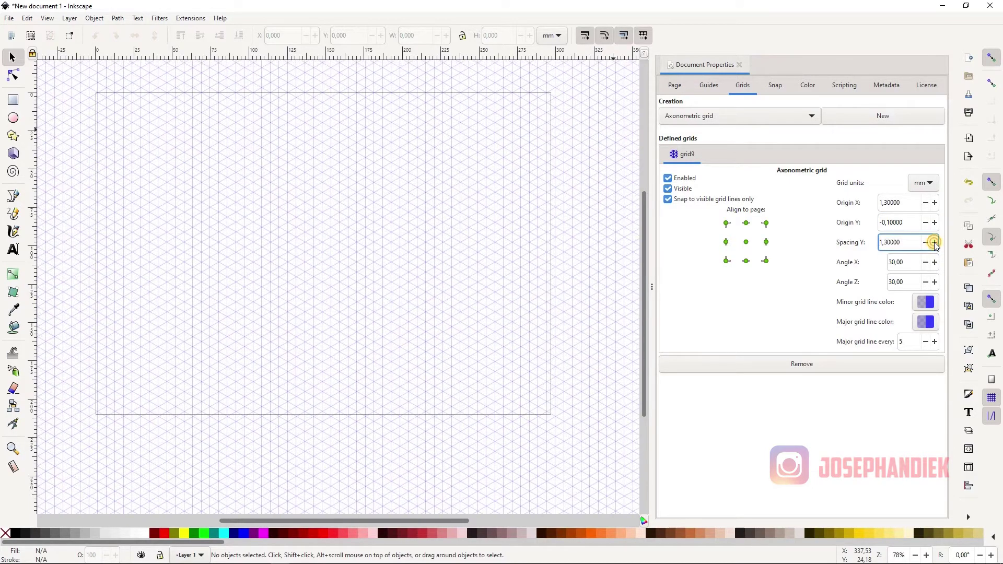
click(935, 242)
click(935, 242)
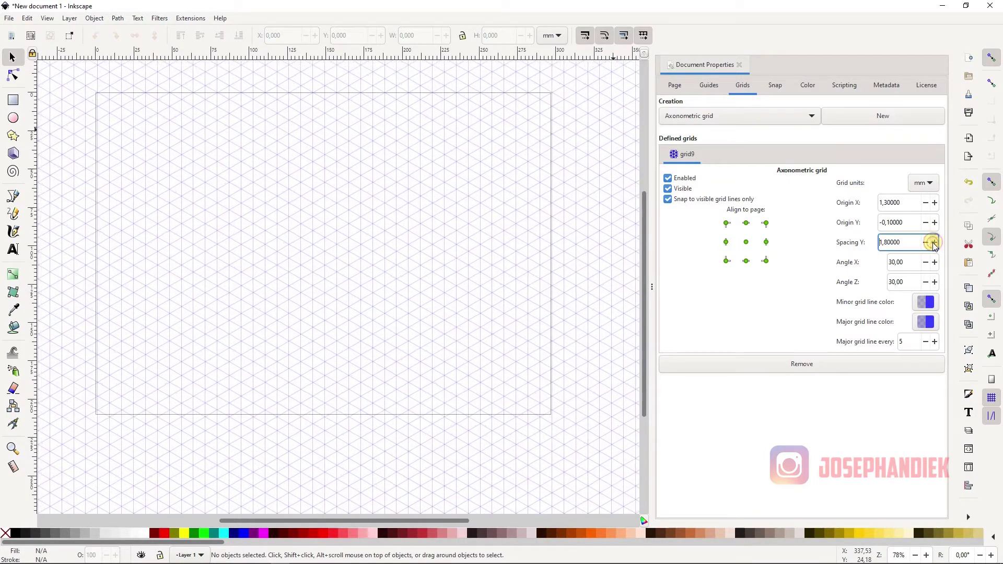
click(935, 242)
click(935, 243)
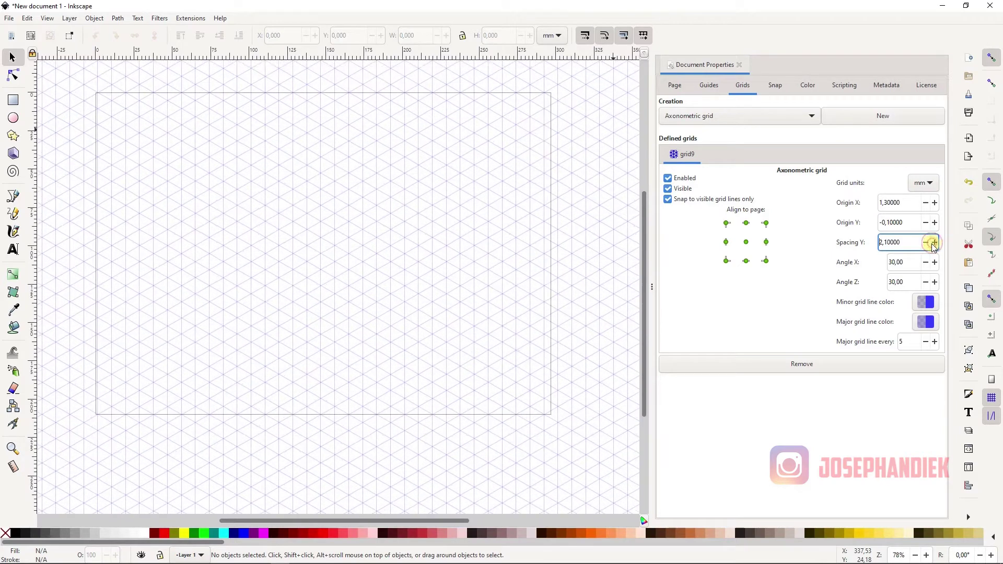
click(935, 242)
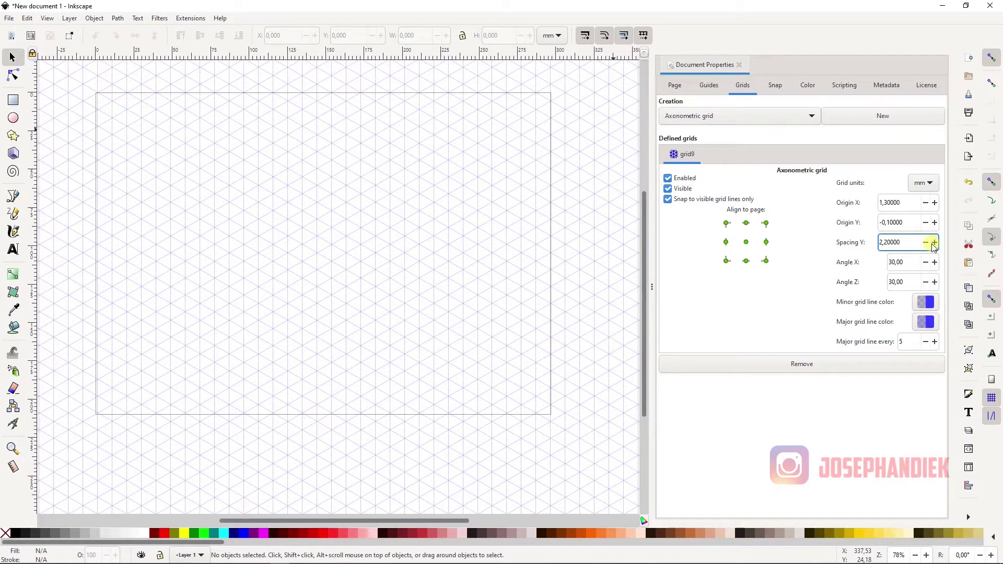
click(925, 243)
click(925, 242)
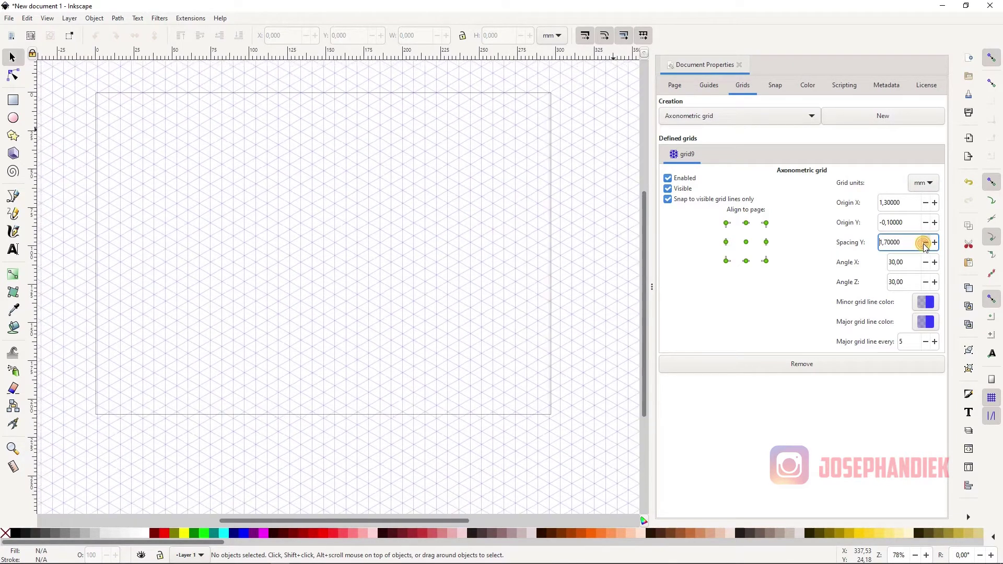
click(925, 243)
click(925, 242)
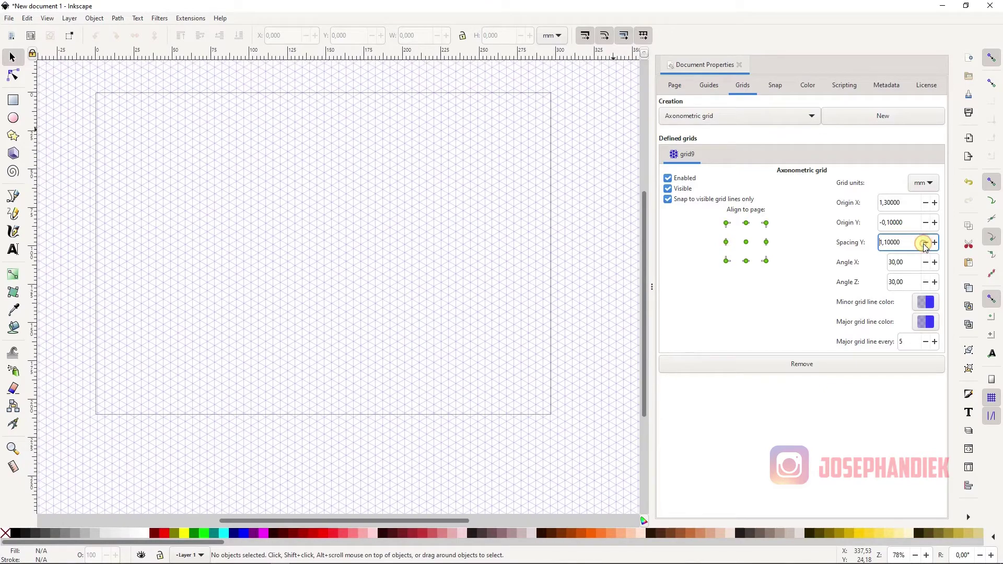
click(926, 242)
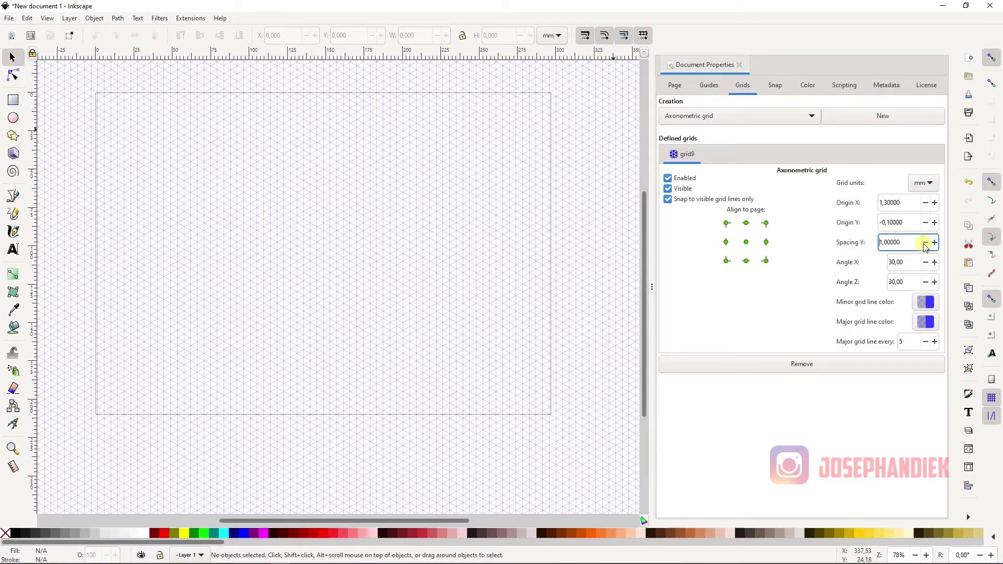
click(925, 243)
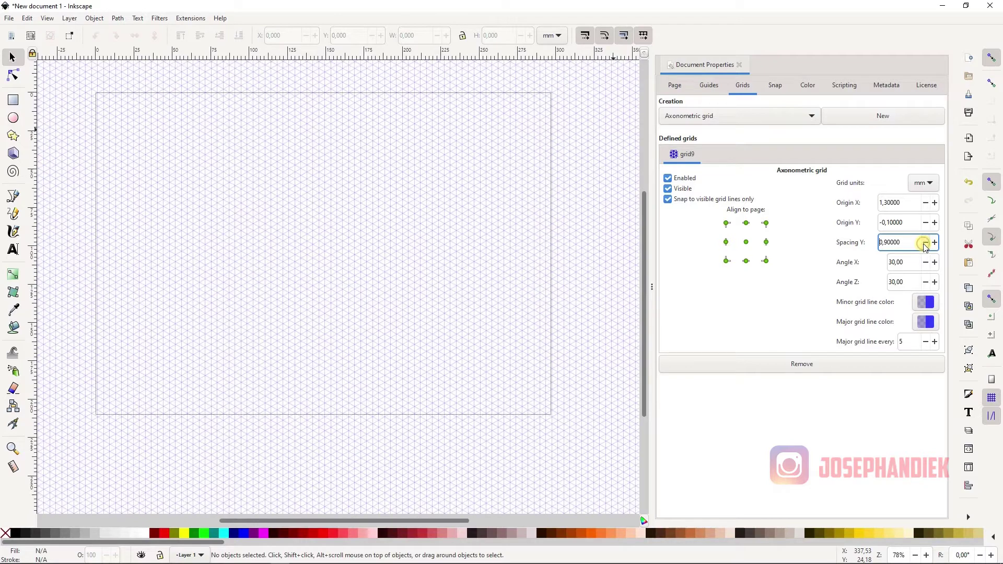
Settle the grid on X origin 0.6 mm and spacing 0.9 mm.
click(926, 203)
click(935, 204)
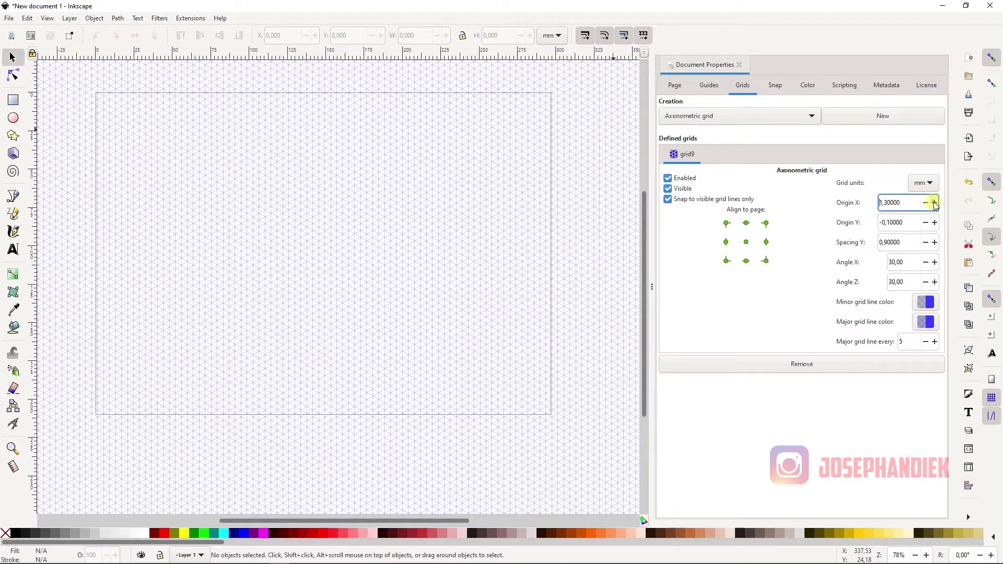
click(925, 203)
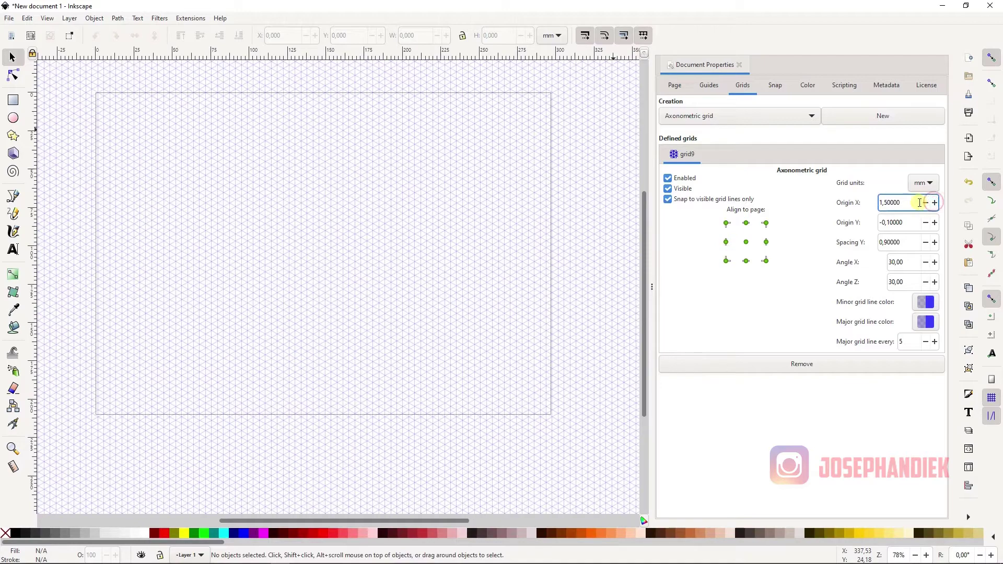
click(925, 203)
click(925, 204)
click(925, 203)
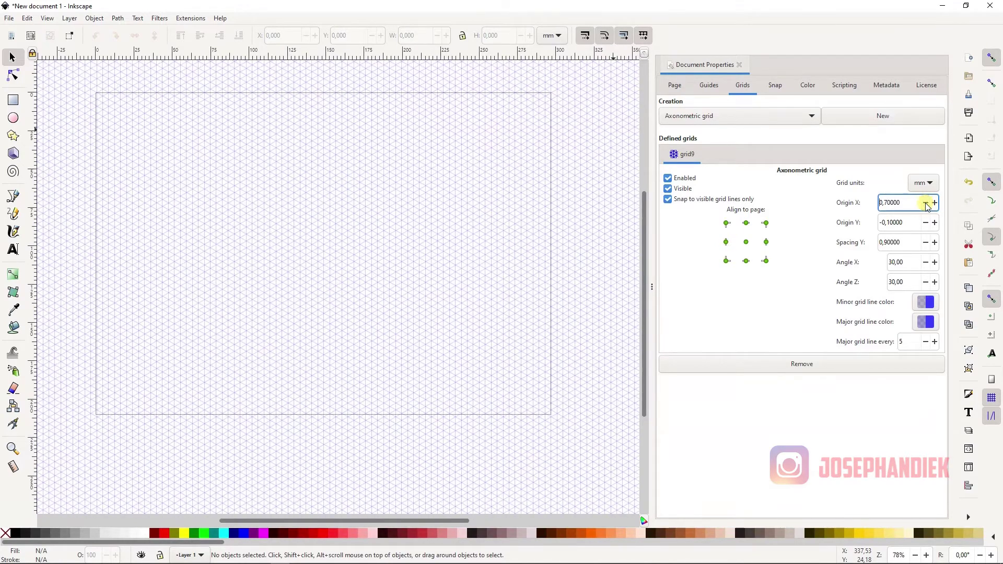
click(925, 242)
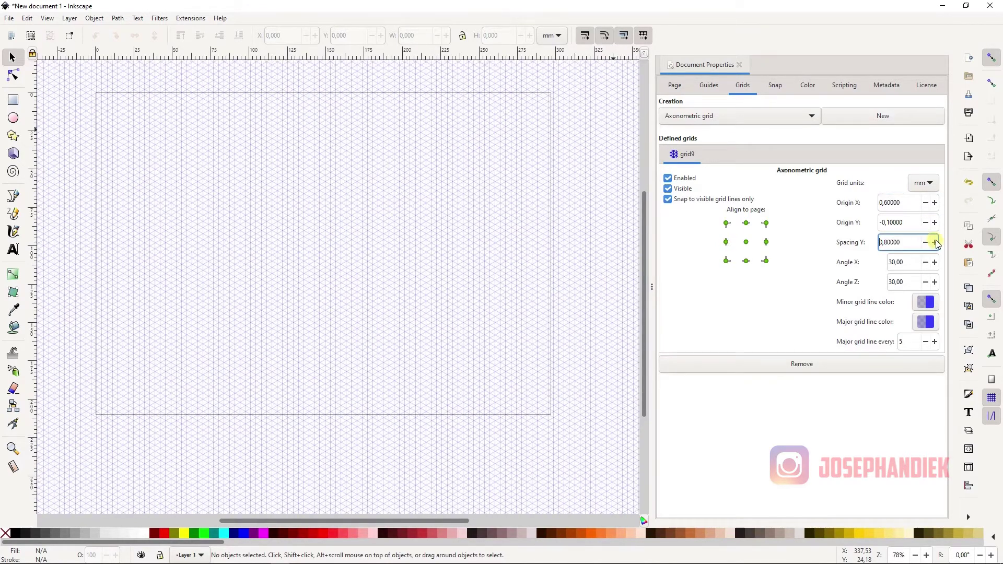
click(935, 242)
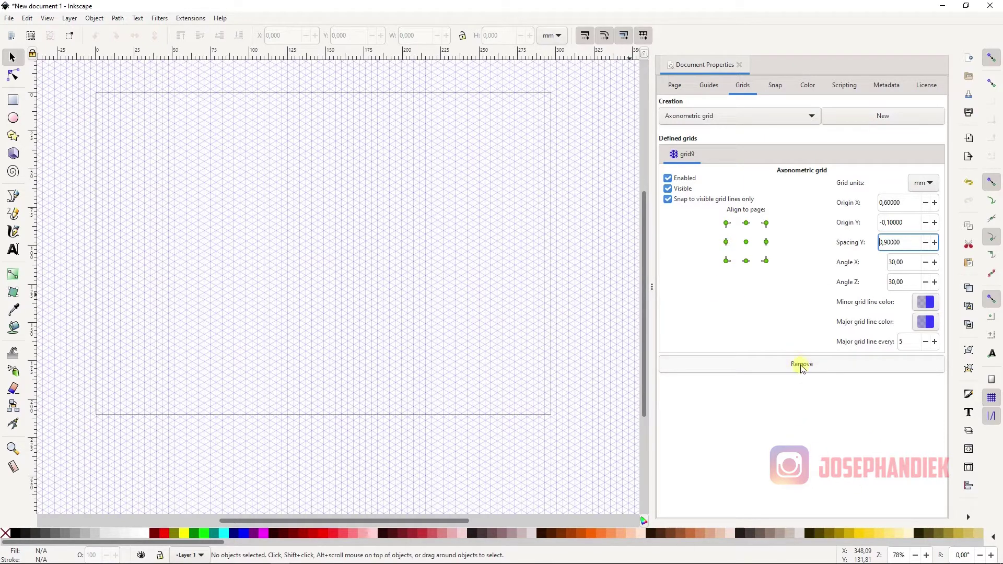
Close Document Properties and activate the Bezier tool in straight-line mode.
click(739, 65)
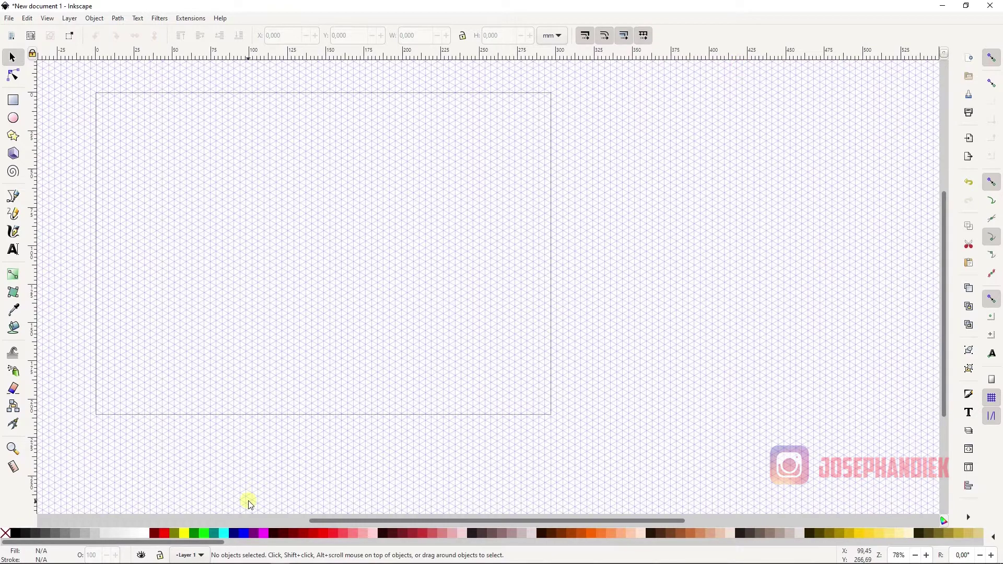
drag(320, 522, 223, 501)
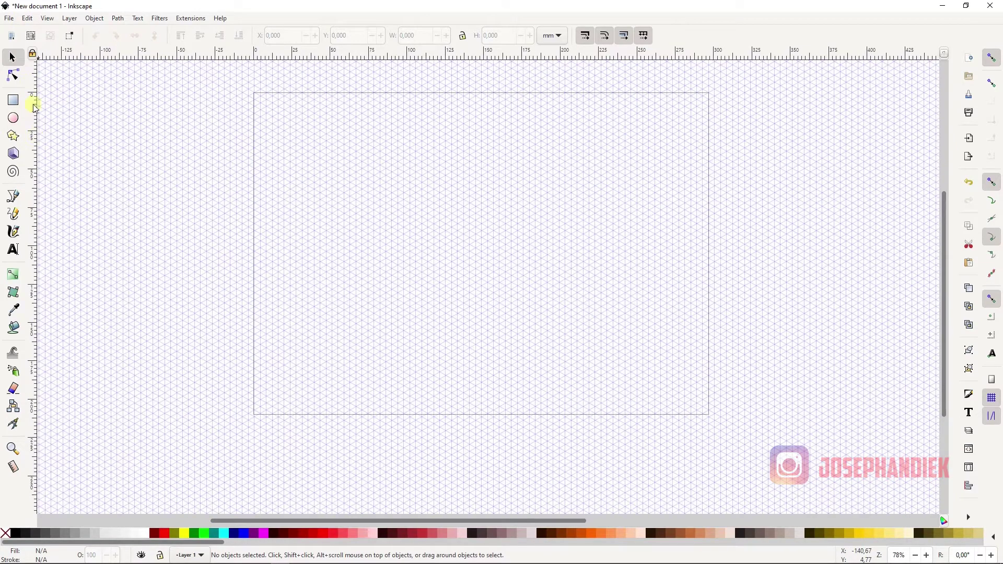
click(13, 196)
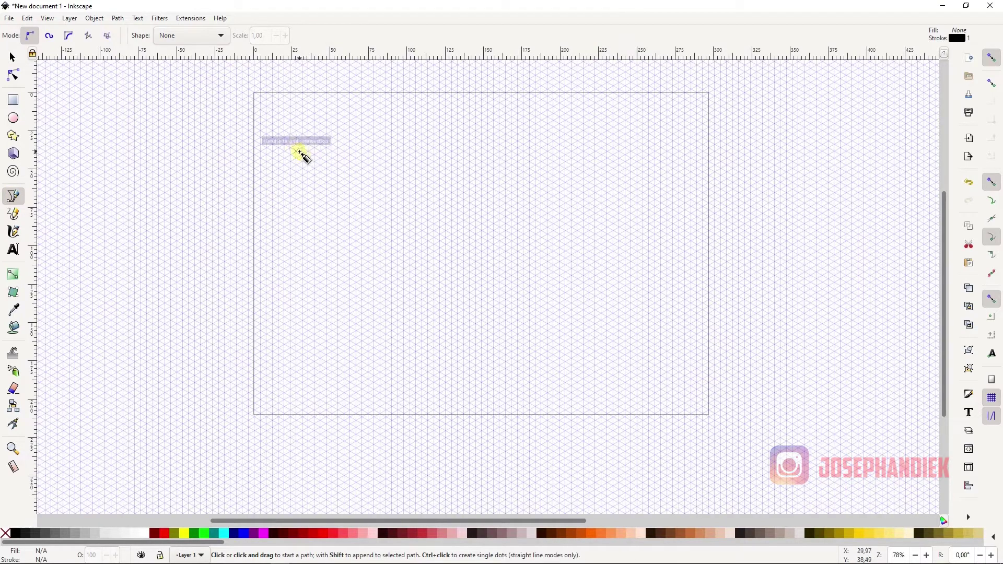
ctrl+scroll(303, 155, up, 4)
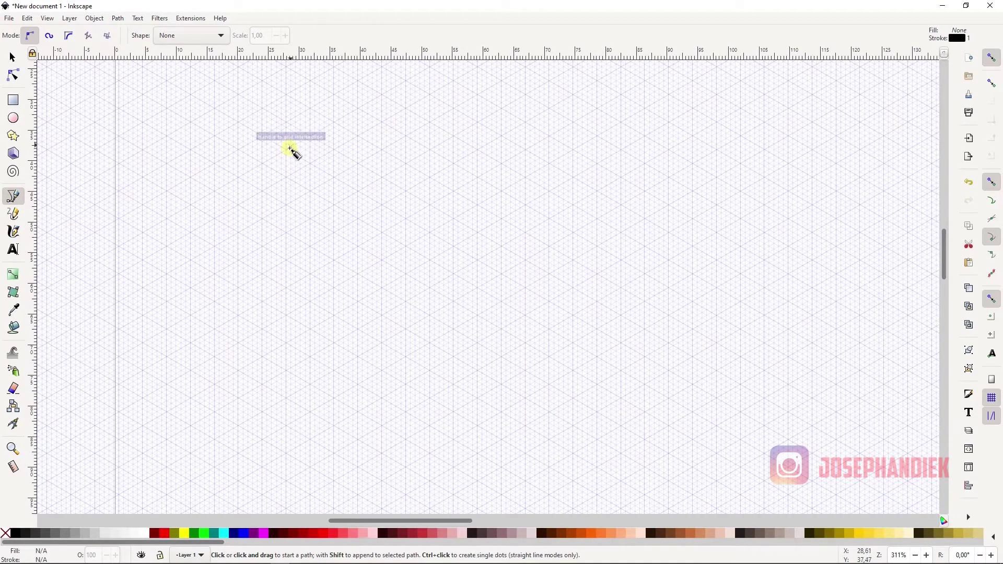
ctrl+scroll(292, 152, down, 4)
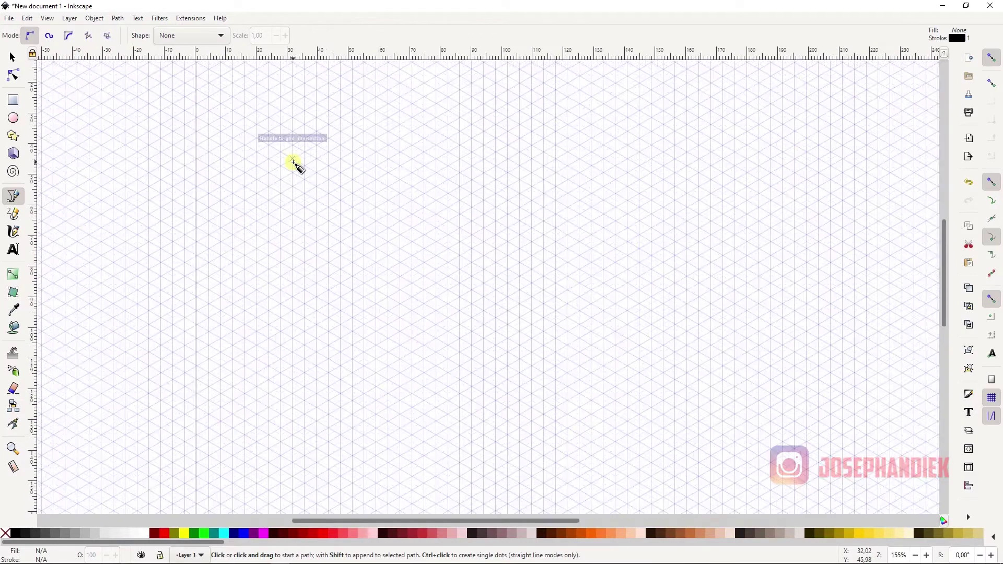
ctrl+scroll(293, 161, up, 2)
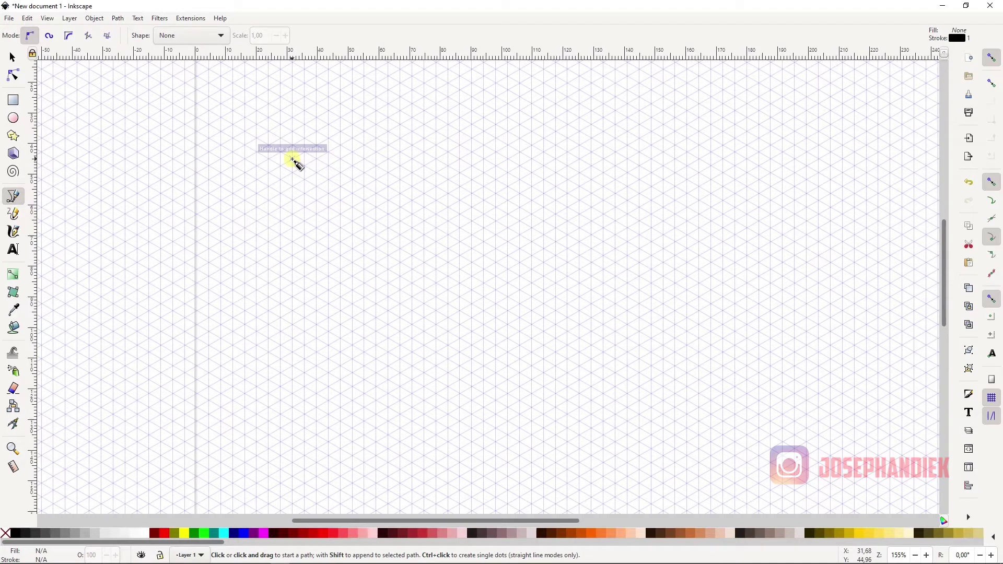
scroll(292, 161, down, 2)
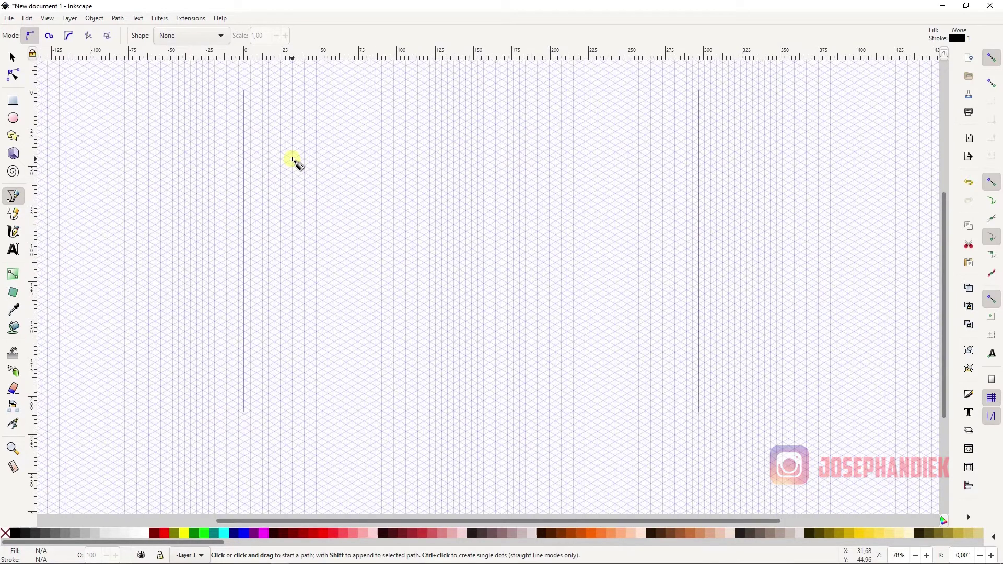
Draw a closed tall rectangle with a 94.5 mm edge and nudge it into place on the grid.
click(293, 165)
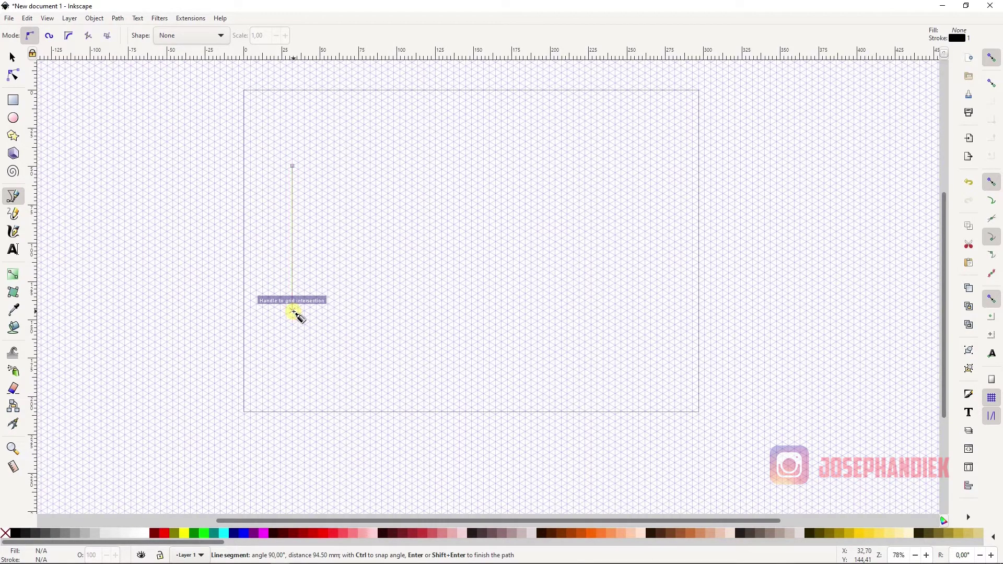
click(294, 312)
scroll(293, 312, up, 4)
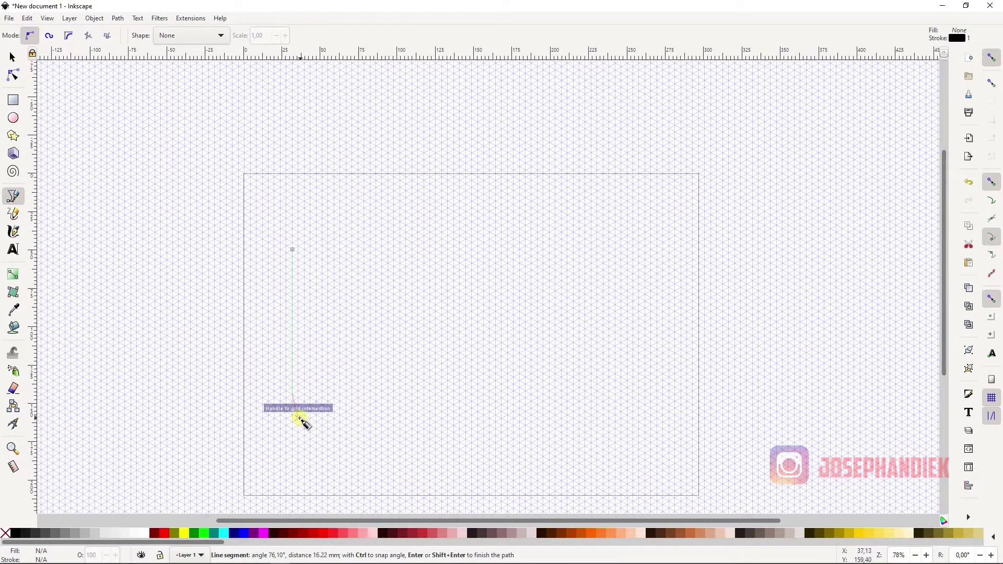
click(317, 395)
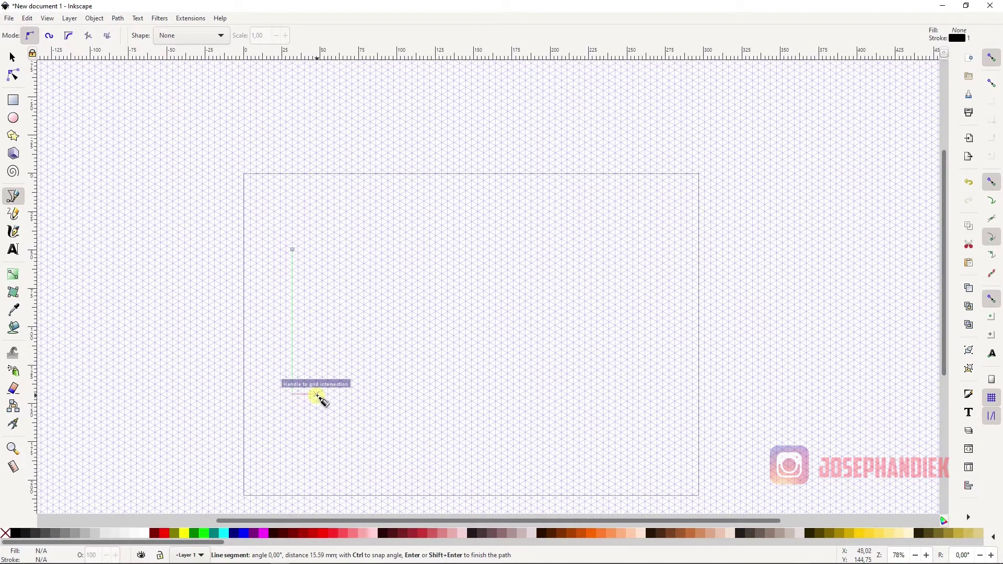
click(317, 250)
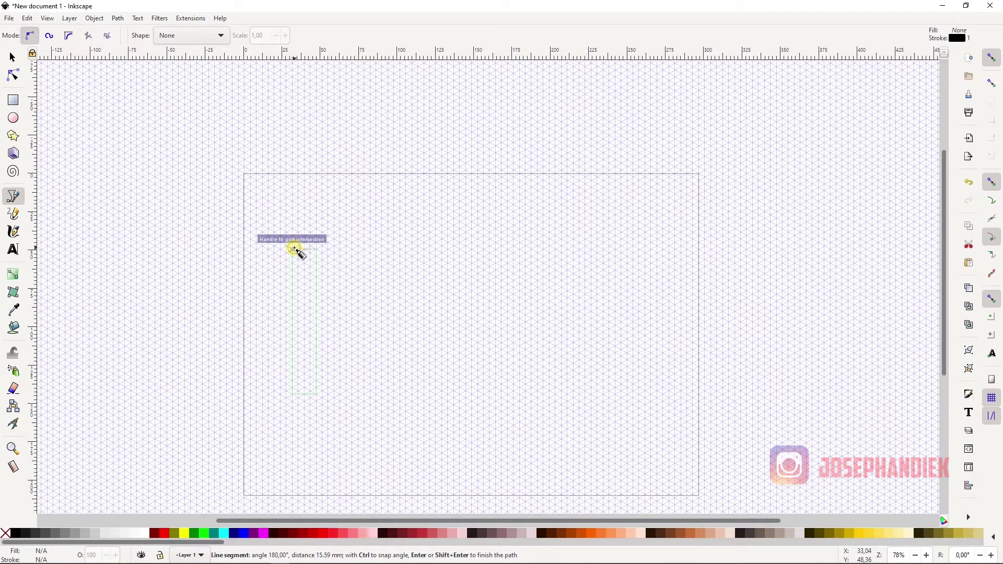
click(299, 249)
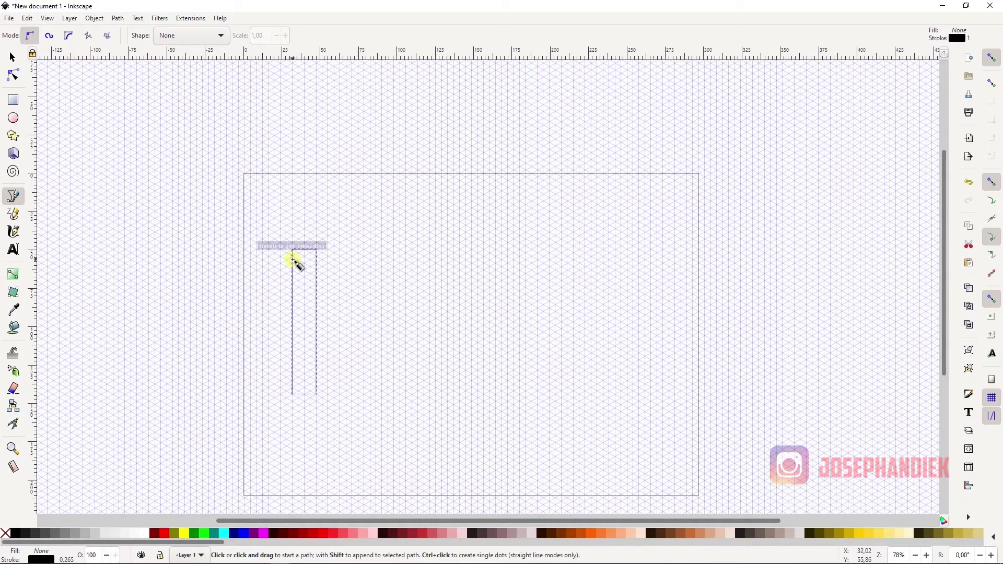
scroll(325, 280, up, 3)
scroll(313, 272, up, 2)
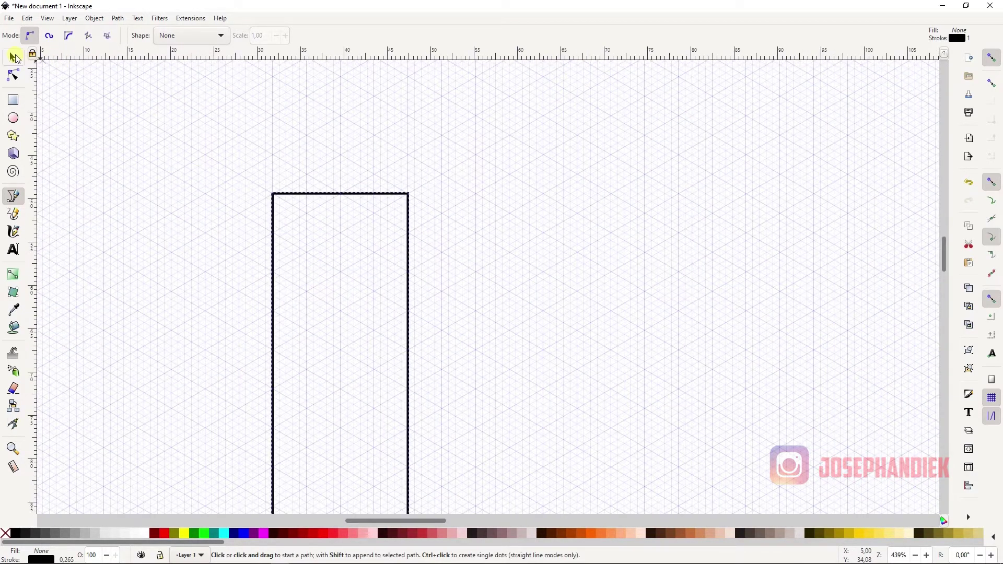
click(12, 57)
mouse_move(272, 208)
mouse_down()
mouse_move(330, 209)
mouse_move(296, 232)
mouse_move(269, 230)
mouse_up()
click(461, 257)
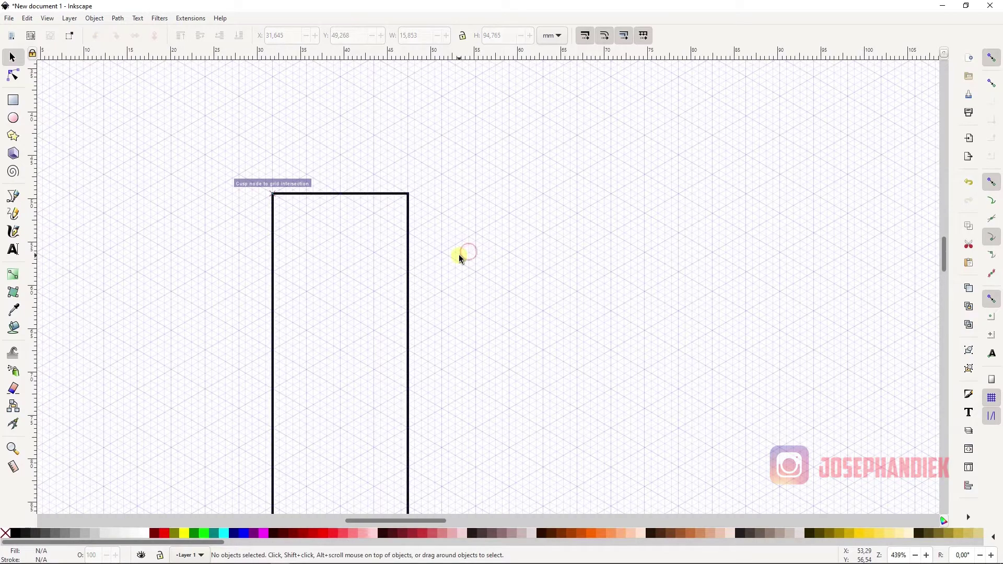
scroll(491, 238, down, 2)
scroll(731, 236, up, 4)
scroll(732, 236, up, 2)
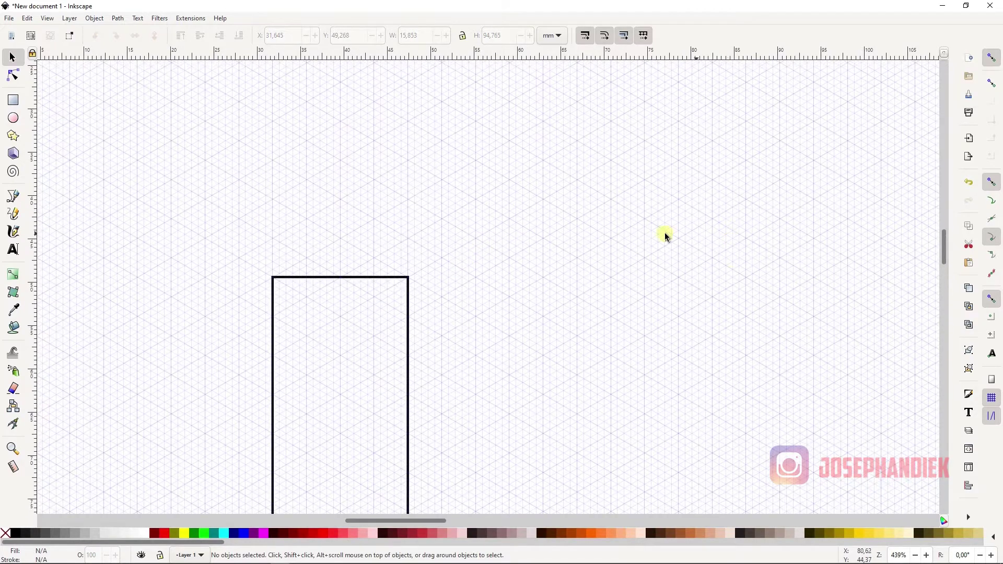
Draw a closed trapezoid flap tapering up from the rectangle's top edge.
click(14, 197)
click(272, 277)
click(307, 140)
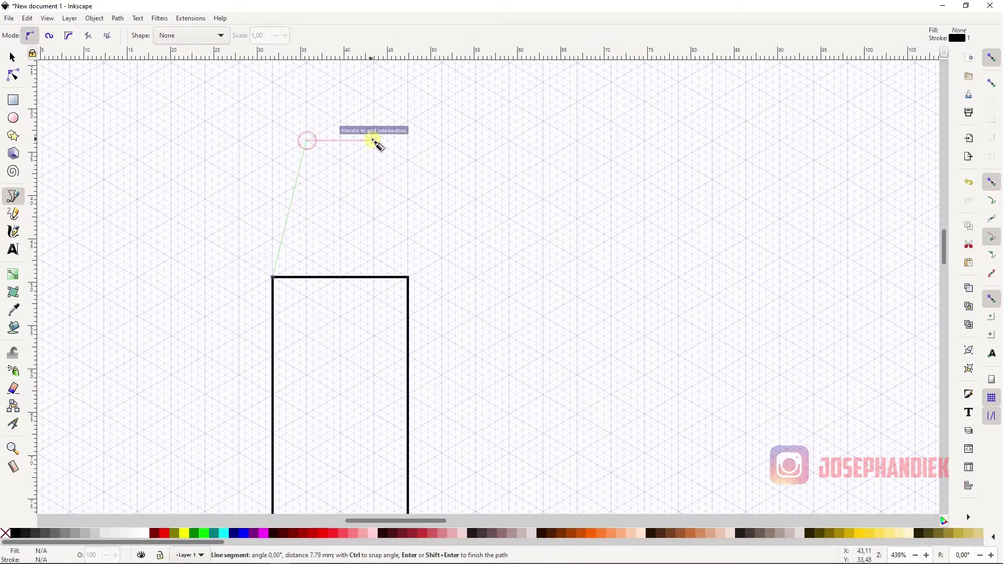
click(374, 141)
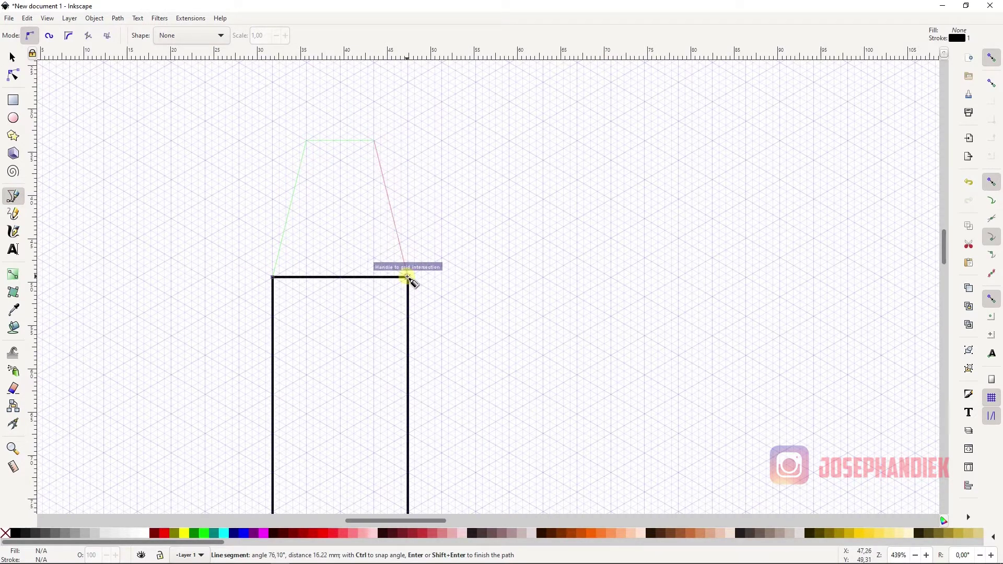
click(408, 277)
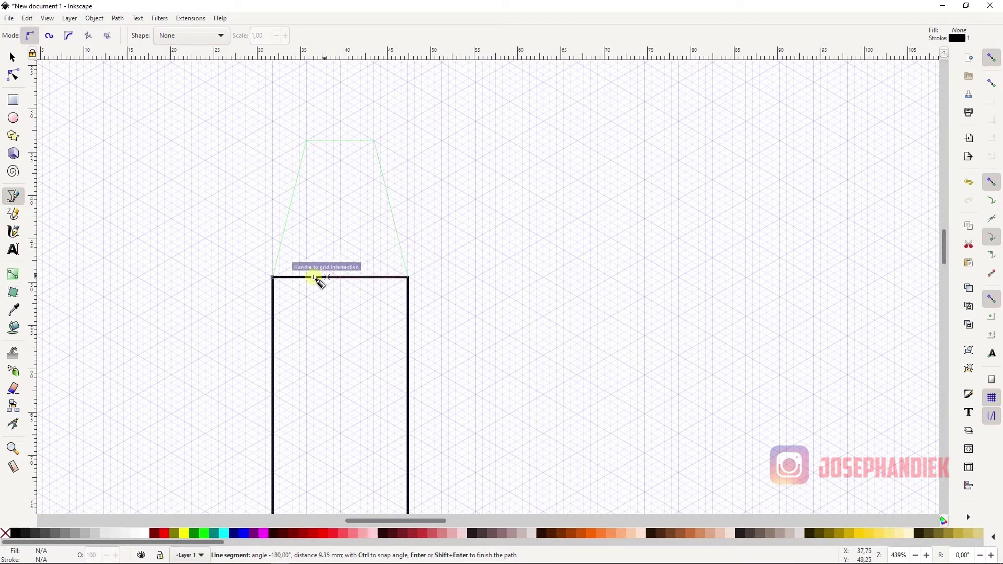
double_click(273, 277)
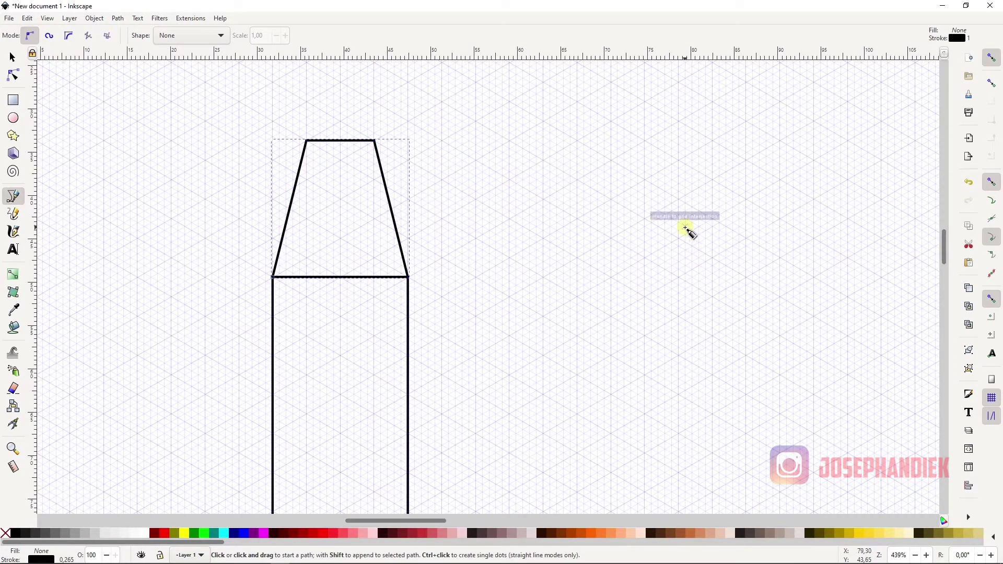
scroll(687, 228, down, 4)
scroll(716, 265, up, 2)
scroll(643, 259, down, 2)
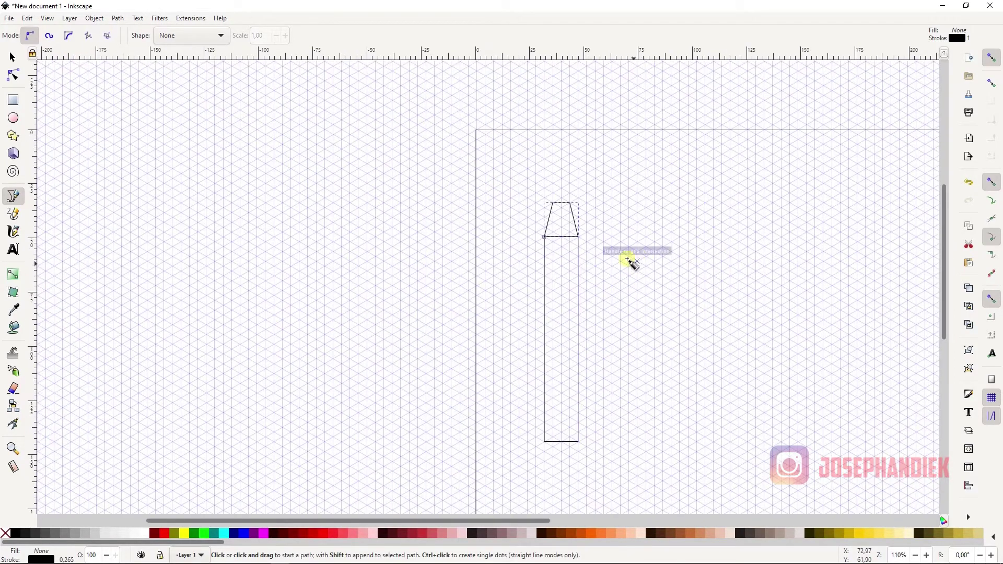
Draw a closed rectangle about 78 mm wide and 94.5 mm tall beside the narrow panel.
click(579, 237)
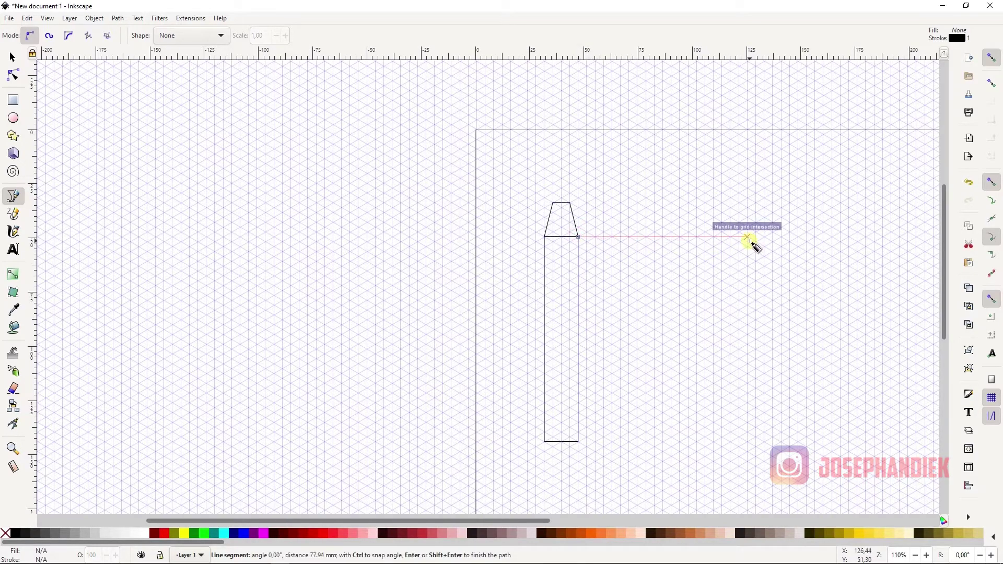
scroll(747, 242, down, 2)
scroll(747, 242, up, 2)
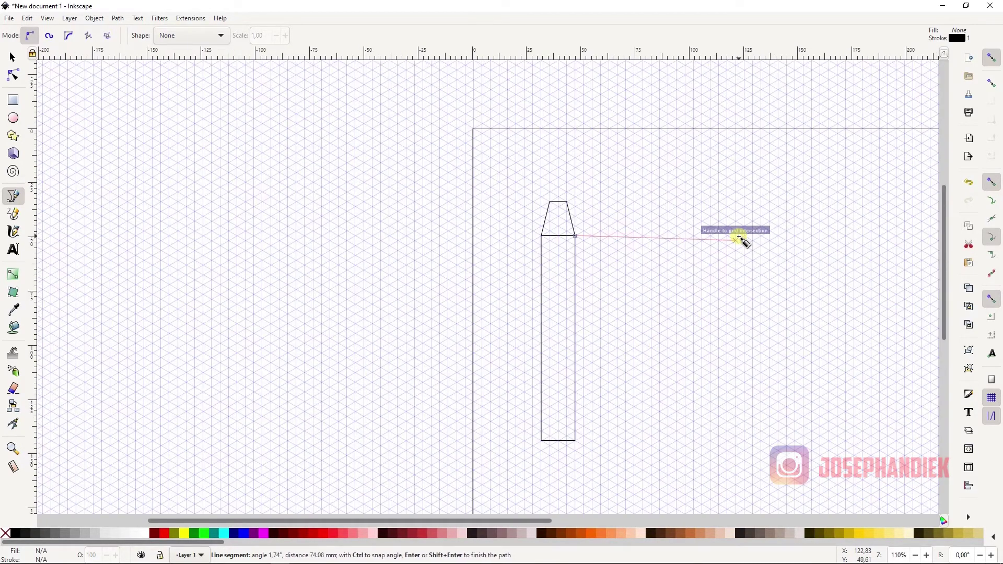
scroll(737, 277, up, 2)
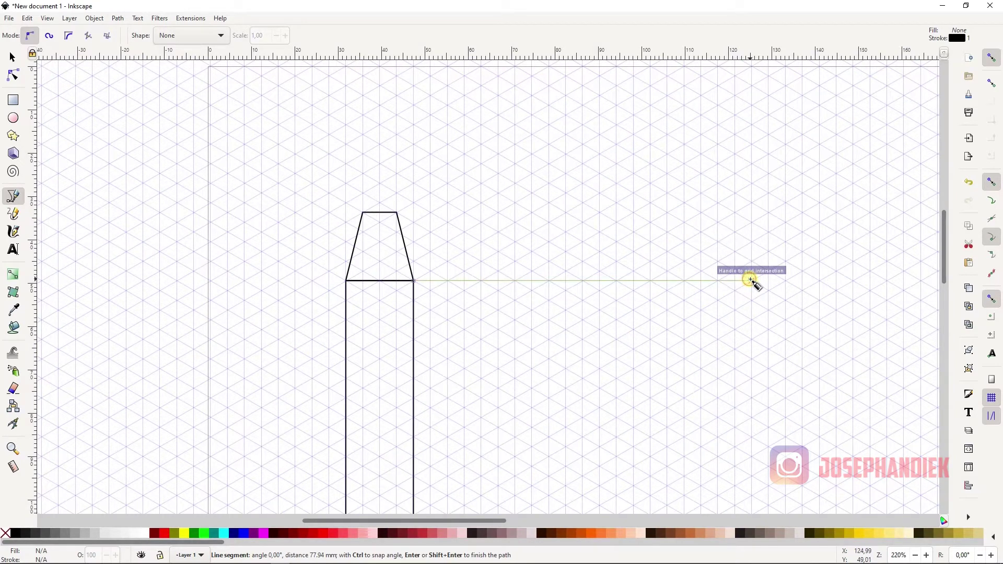
click(752, 281)
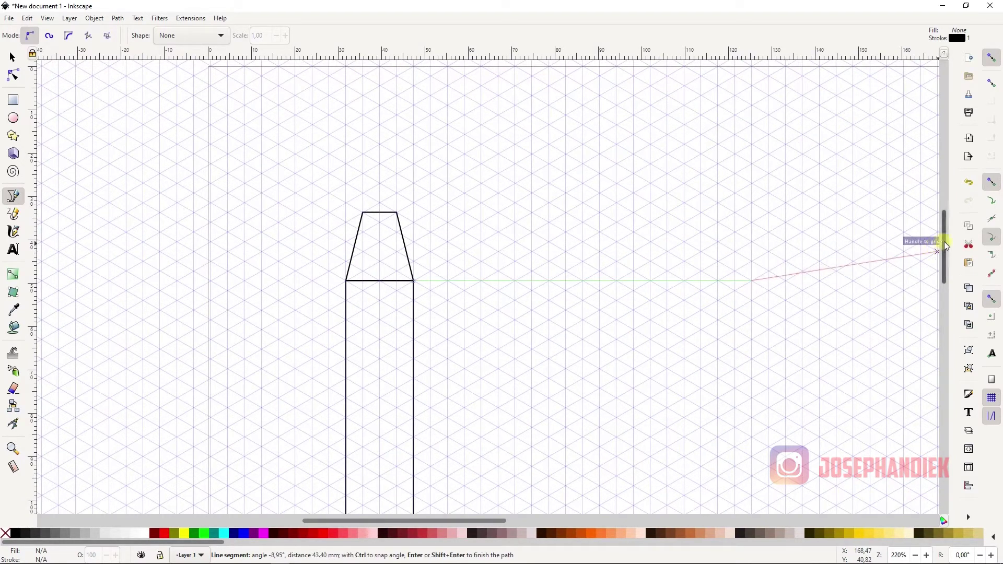
drag(945, 242, 940, 273)
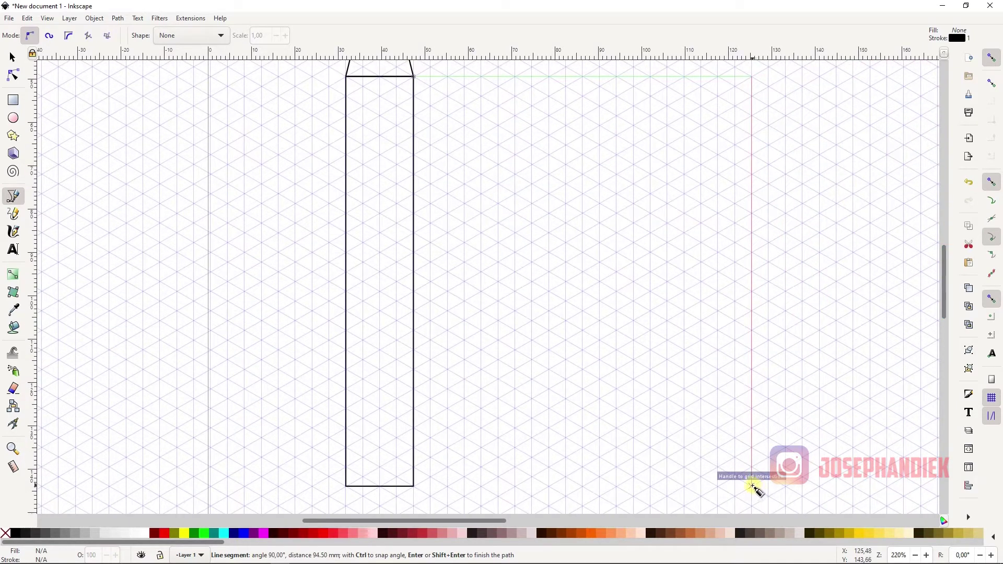
click(752, 485)
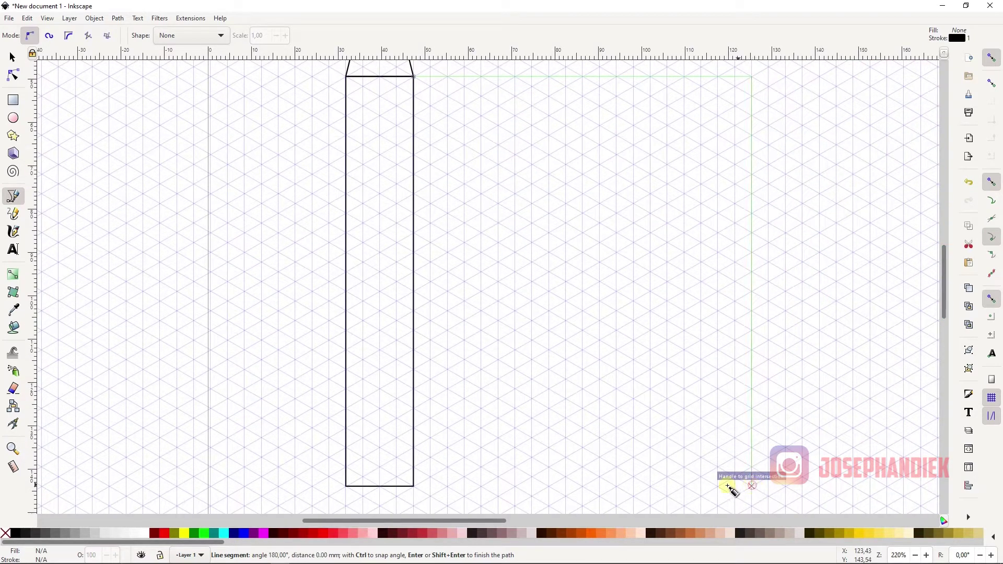
click(414, 486)
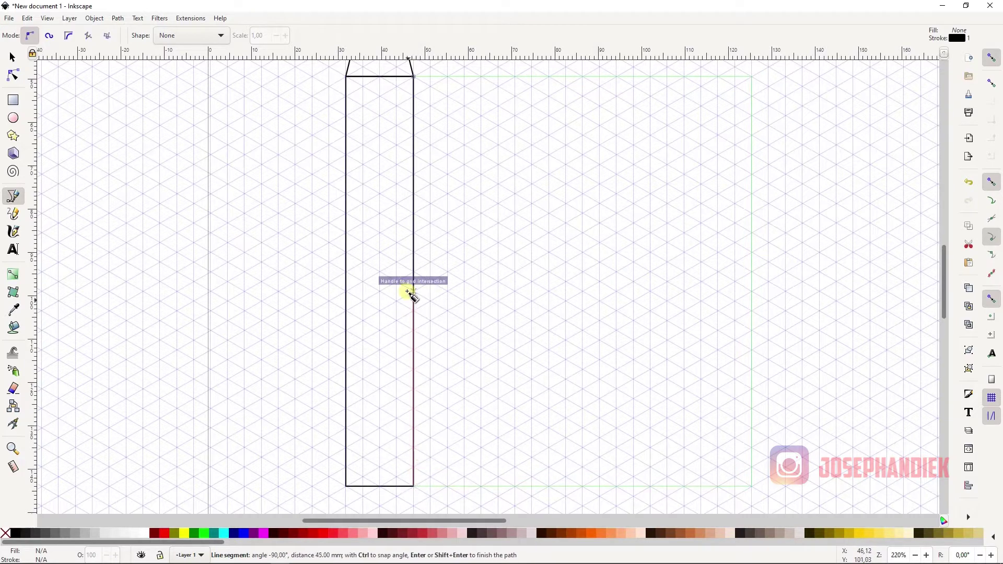
click(414, 76)
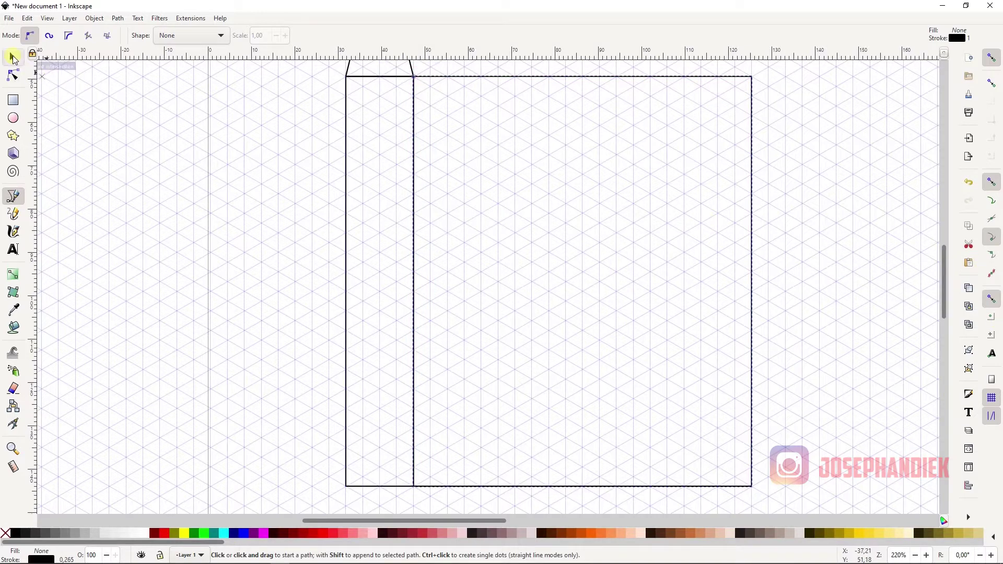
Test-move the wide panel with the Selector, then undo so it stays joined.
click(13, 56)
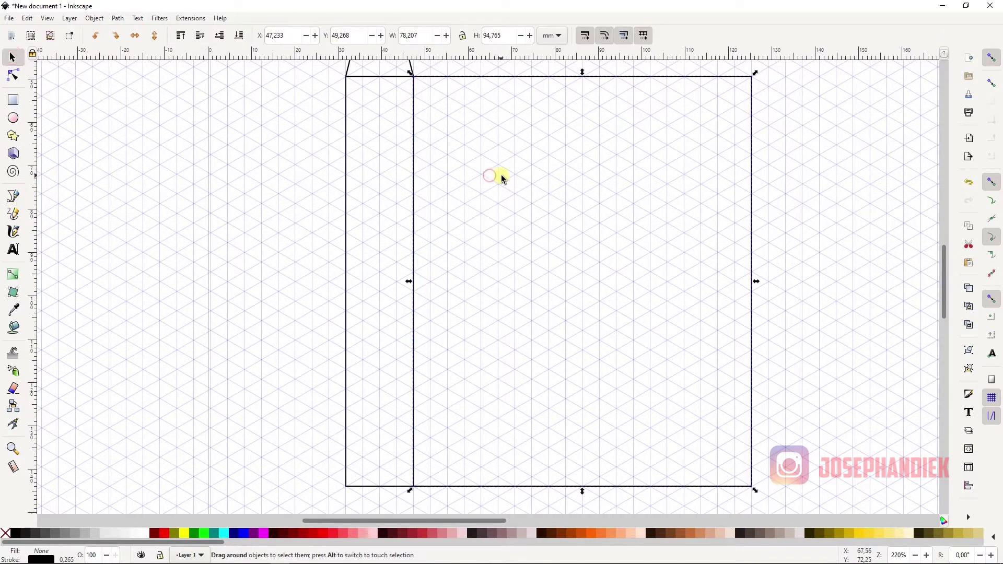
click(500, 174)
click(500, 79)
mouse_move(491, 106)
mouse_down()
mouse_move(541, 108)
mouse_move(550, 80)
mouse_up()
click(516, 78)
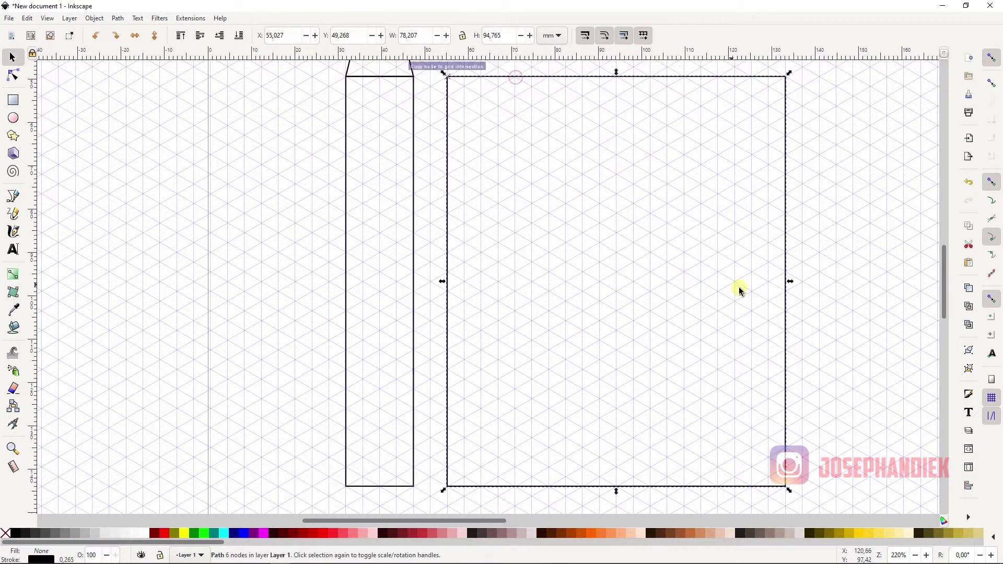
key(ctrl+z)
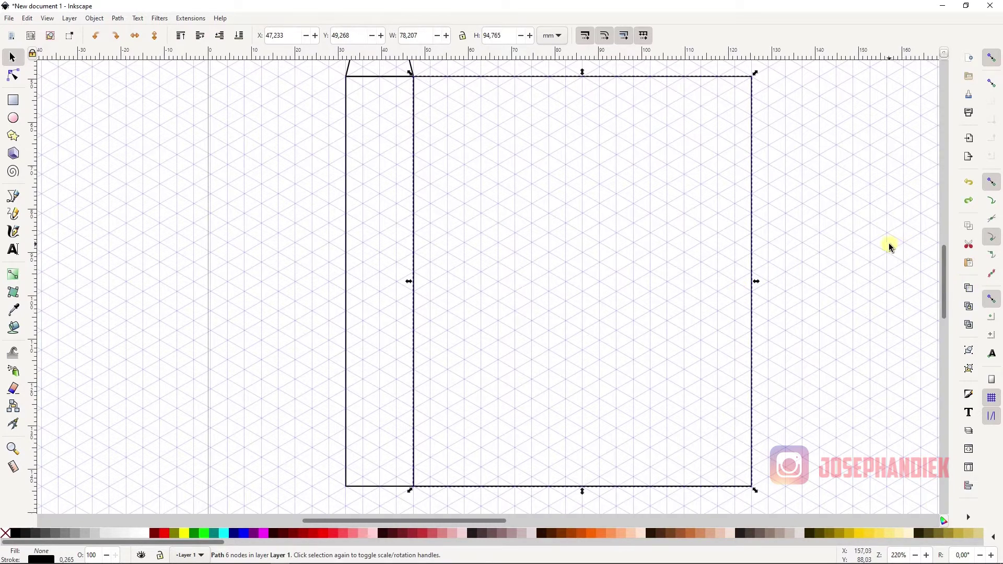
drag(946, 262, 944, 239)
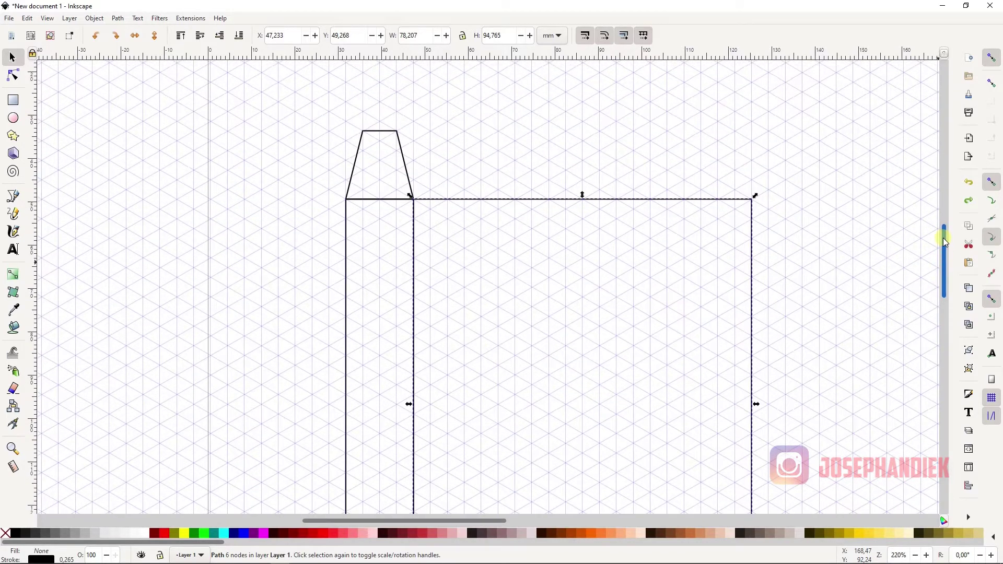
Draw a closed lid rectangle directly above the wide front panel.
click(13, 196)
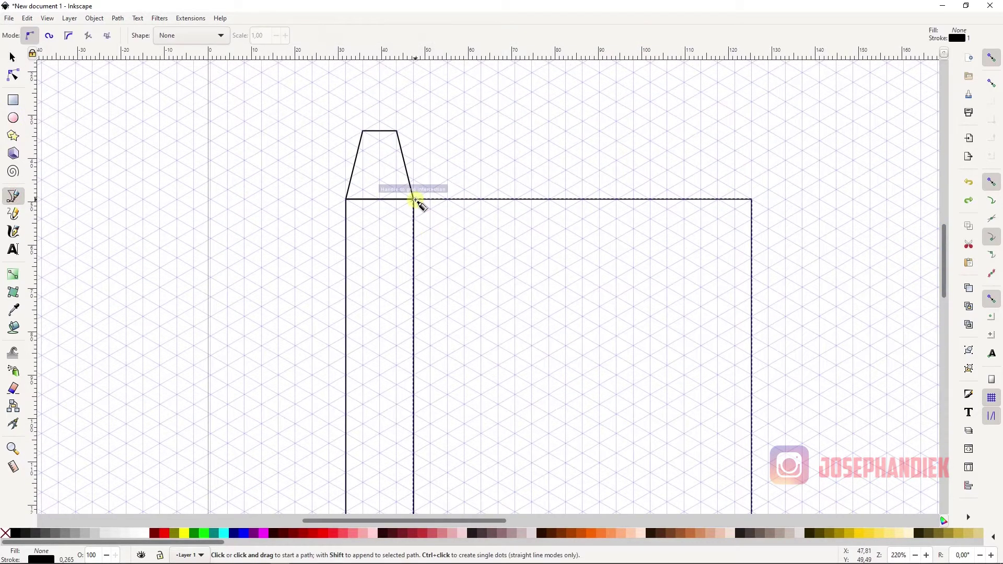
click(415, 199)
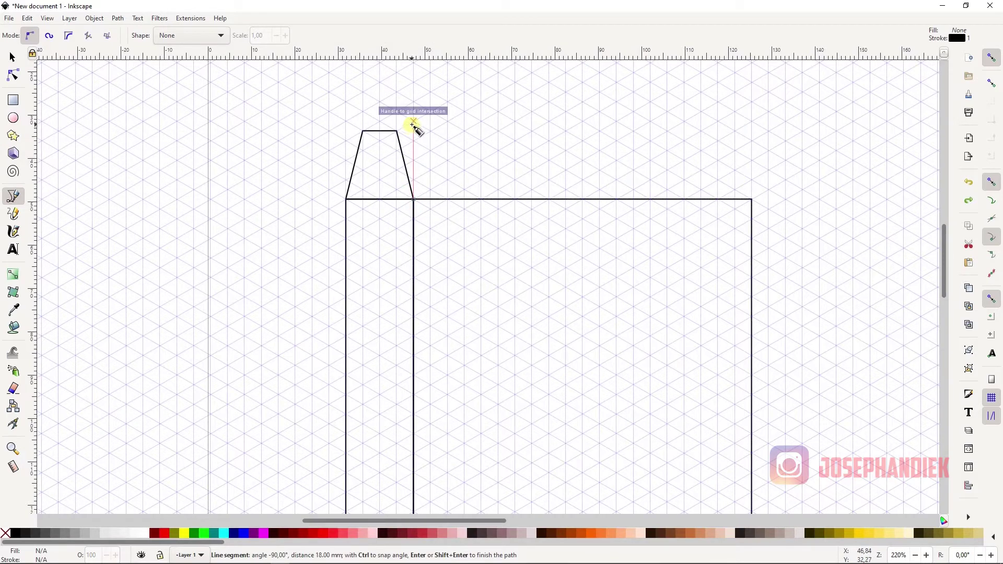
click(414, 122)
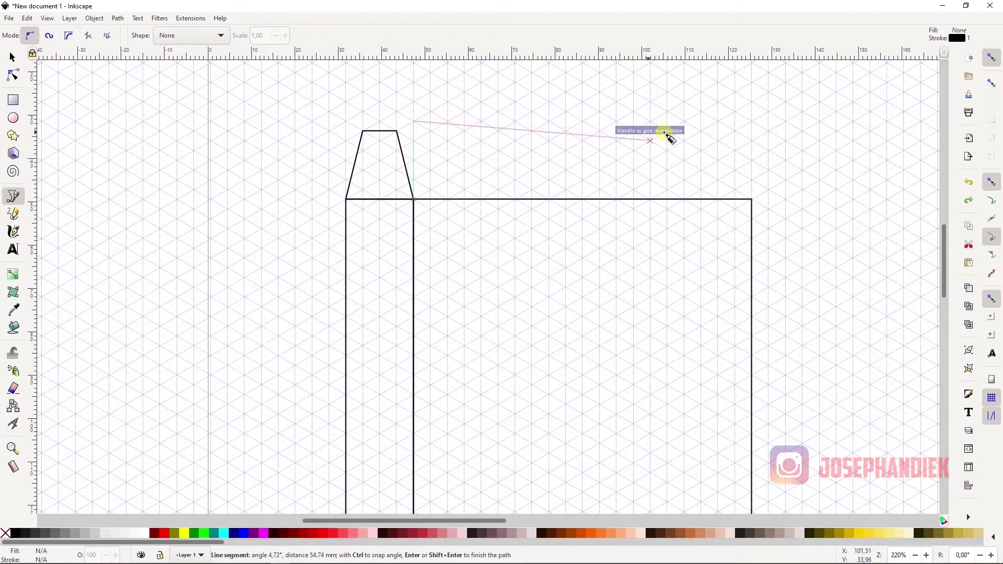
click(752, 121)
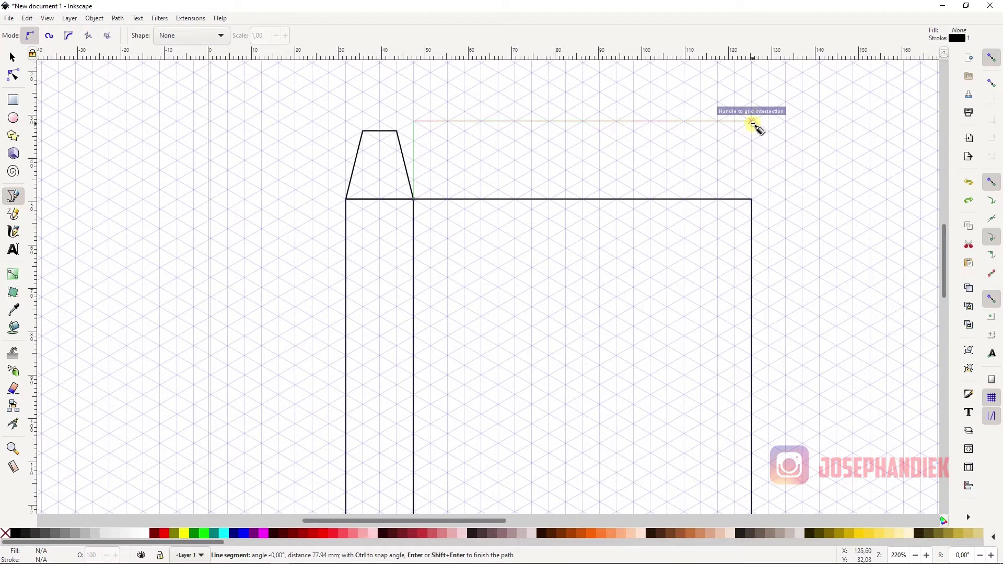
click(751, 199)
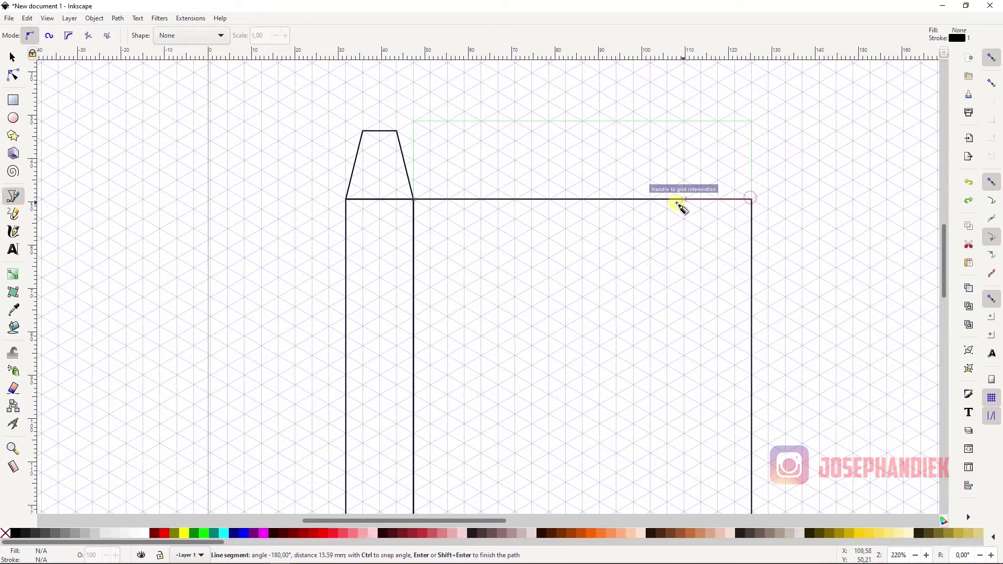
click(414, 199)
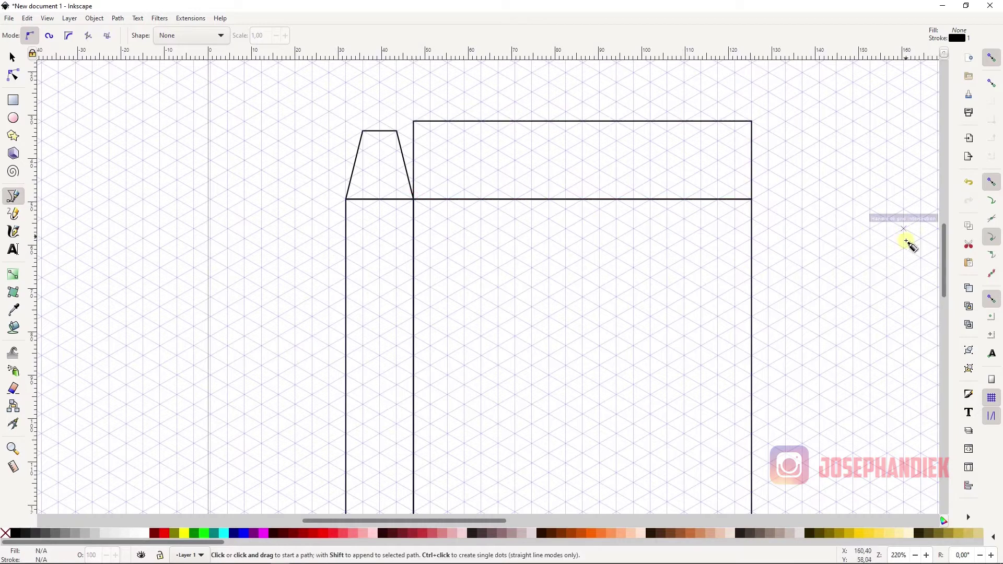
scroll(938, 241, up, 4)
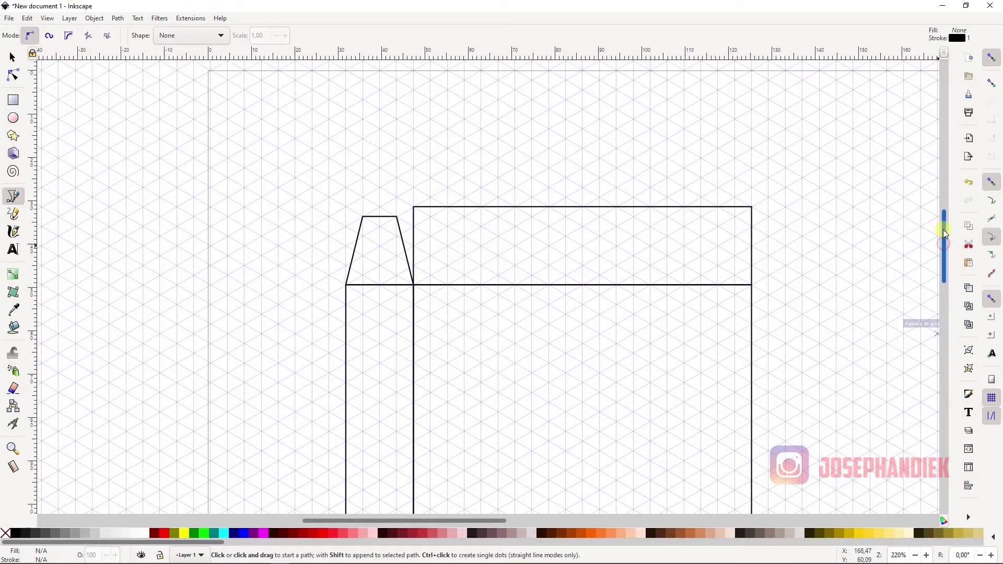
Add a thin strip about 78.2 × 9.3 mm on top of the lid.
click(415, 207)
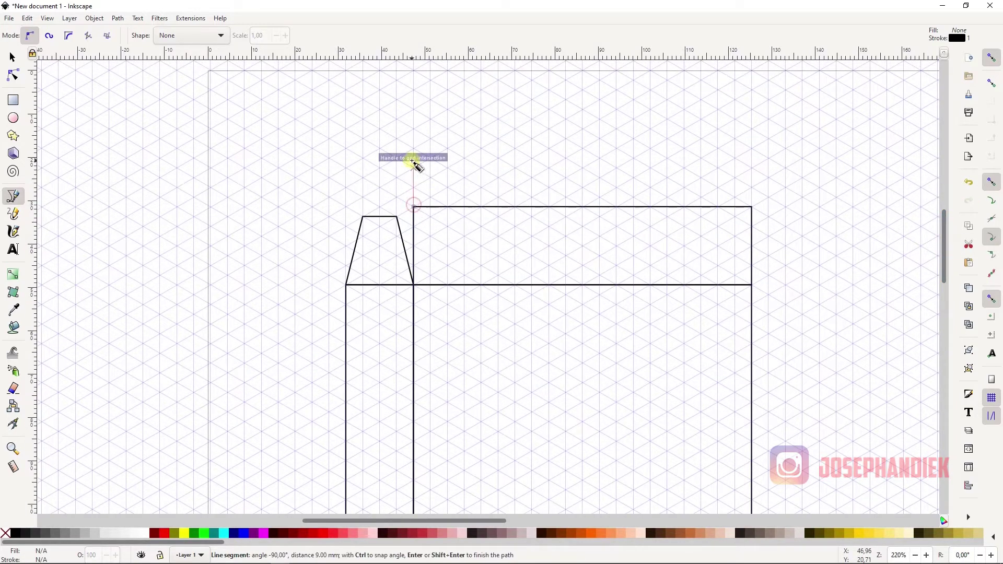
click(415, 168)
click(751, 168)
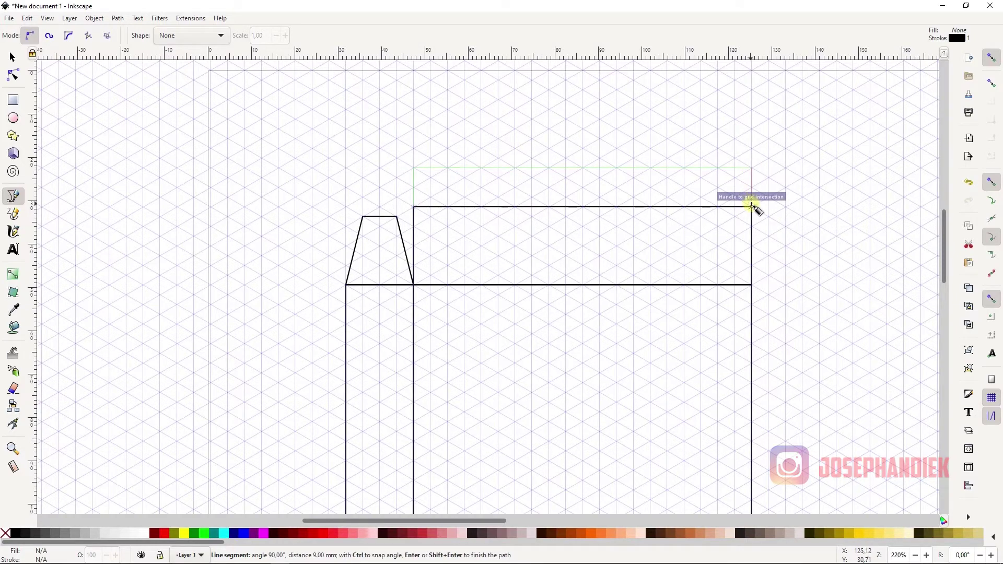
click(751, 207)
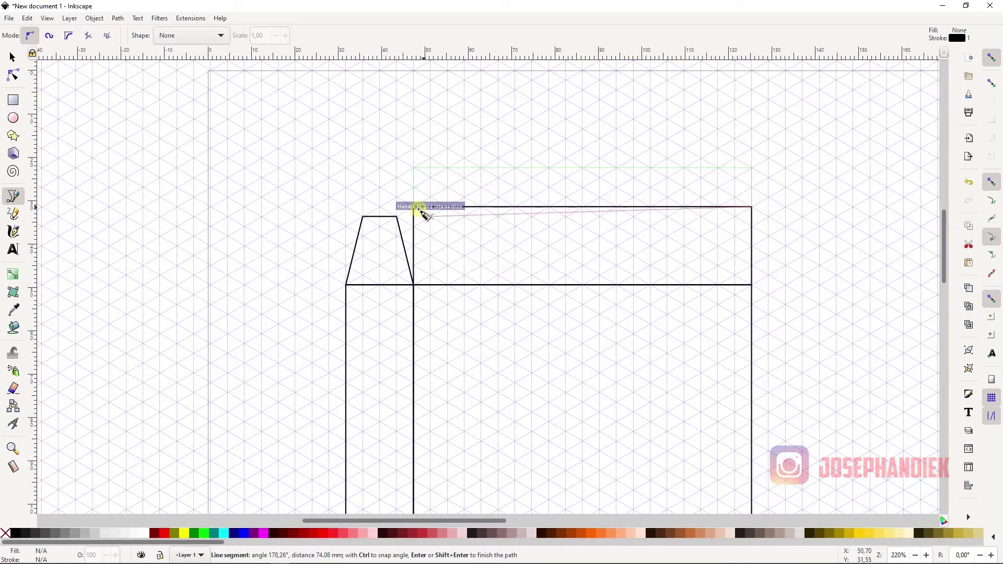
click(414, 207)
key(Escape)
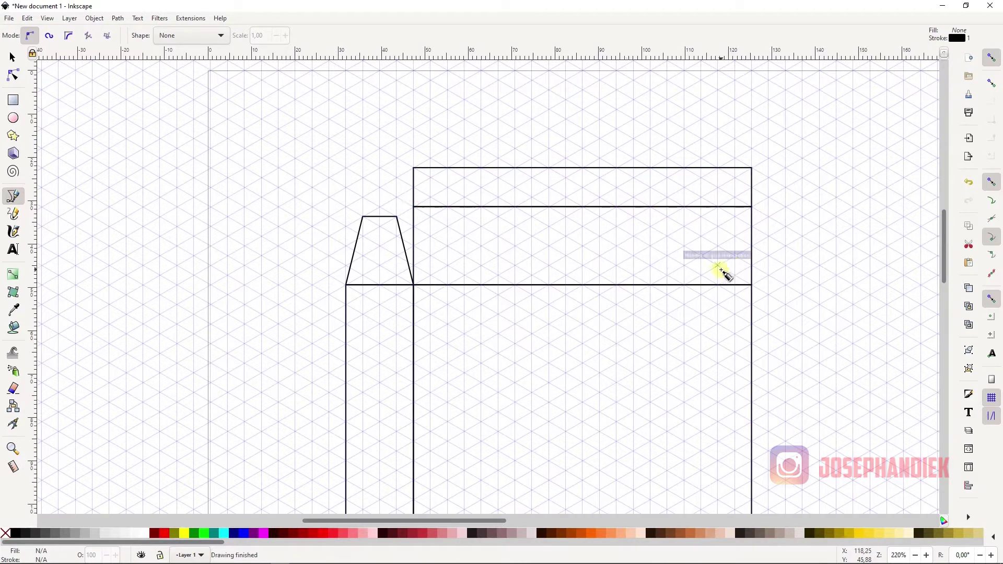
click(14, 60)
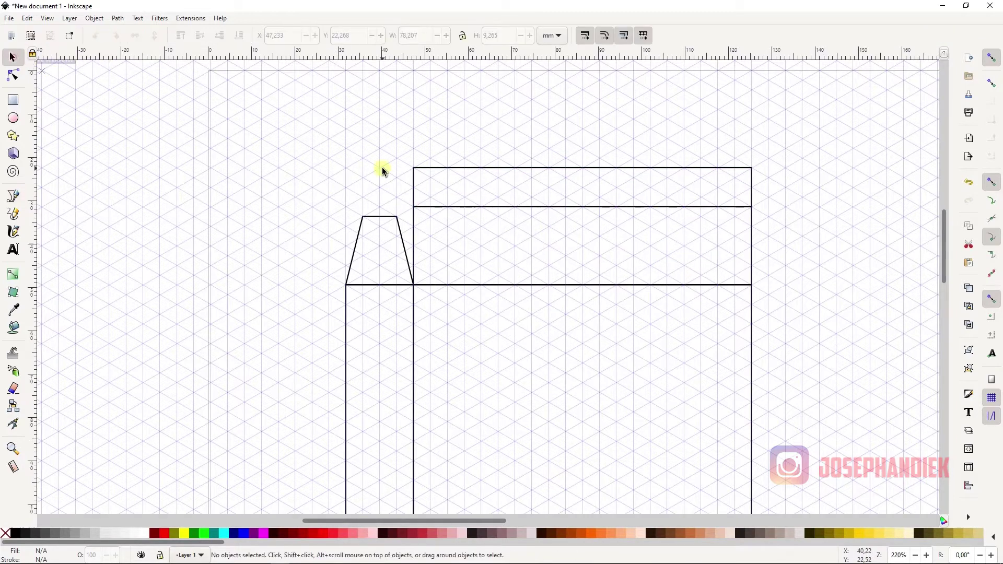
Add nodes on the strip's top and left edges and pull the top-left corner inward.
double_click(450, 169)
scroll(439, 175, up, 2)
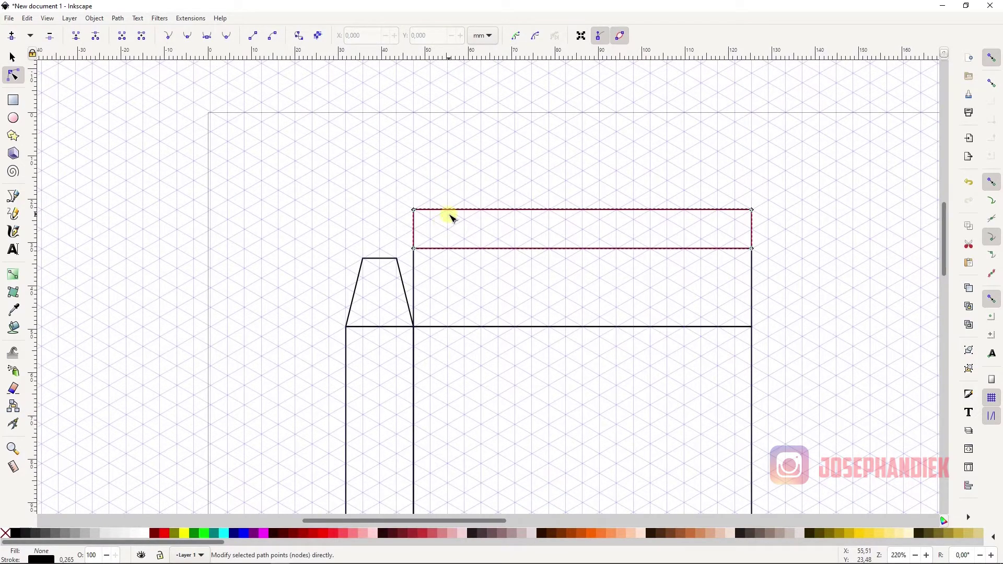
scroll(450, 217, up, 1)
scroll(451, 218, up, 1)
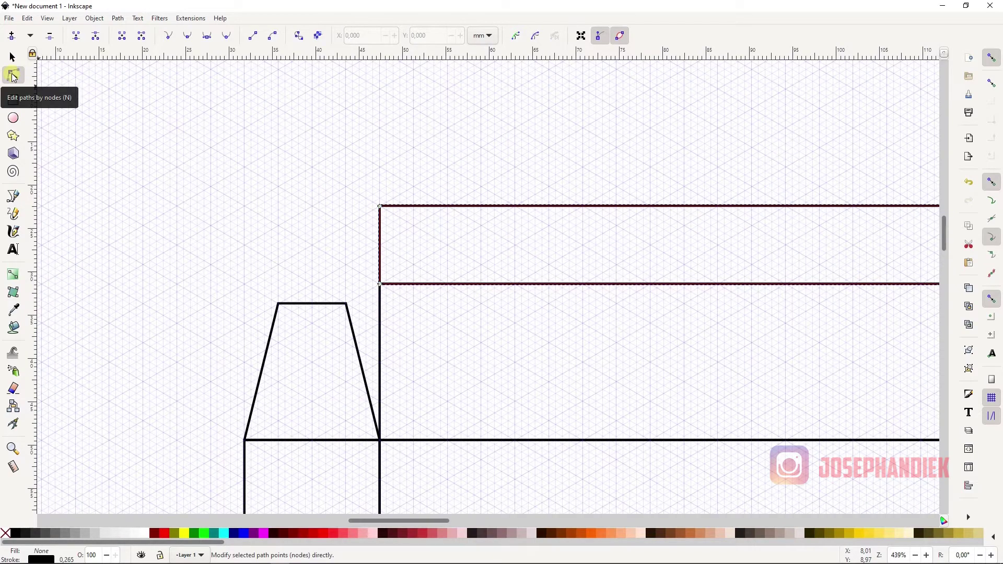
scroll(389, 224, up, 2)
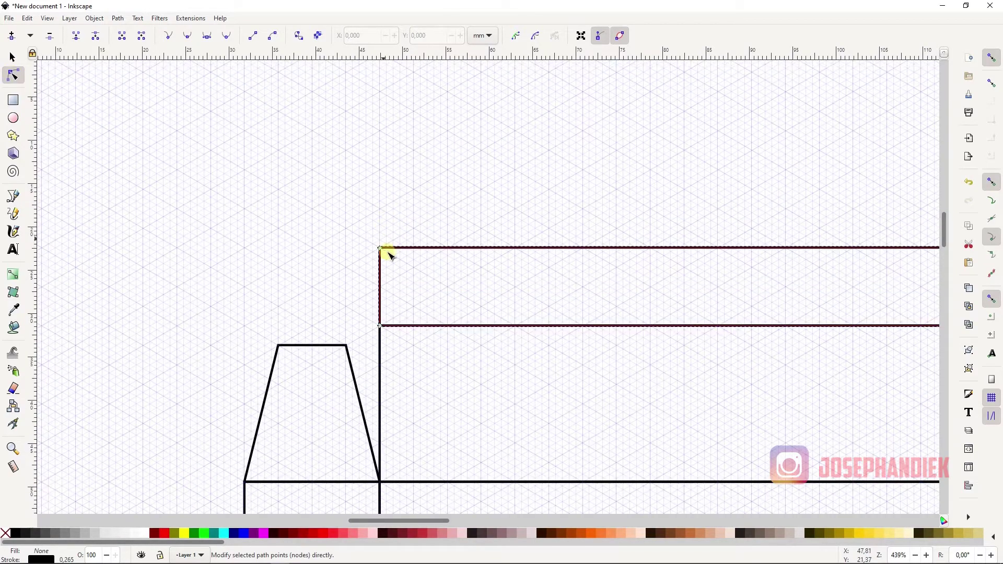
scroll(388, 223, down, 2)
ctrl+scroll(386, 224, up, 2)
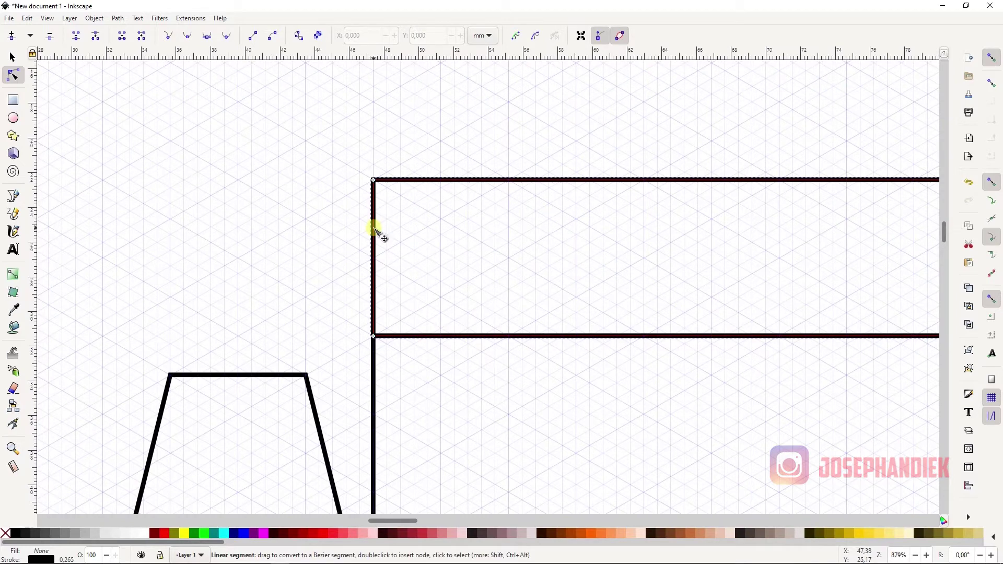
click(329, 213)
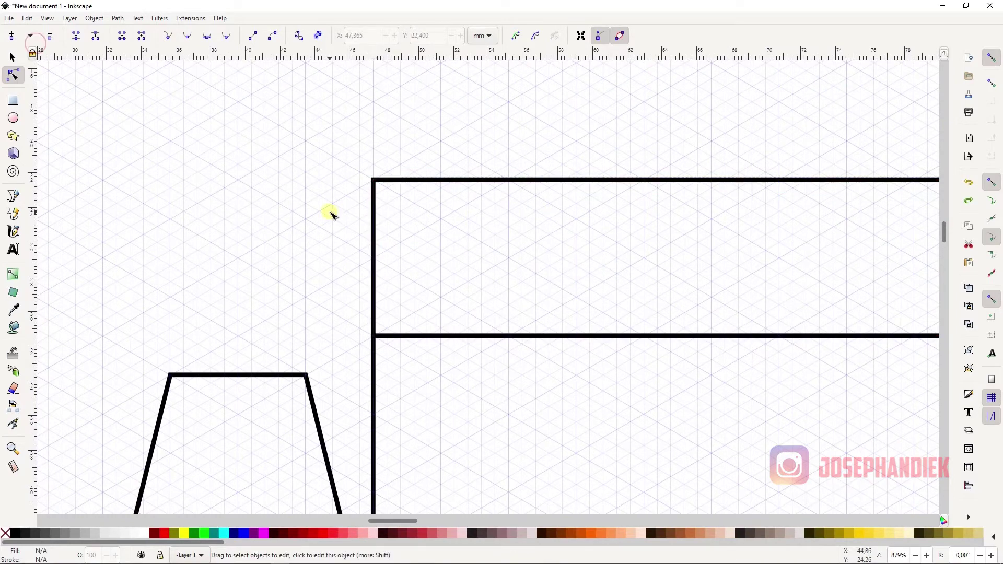
click(374, 222)
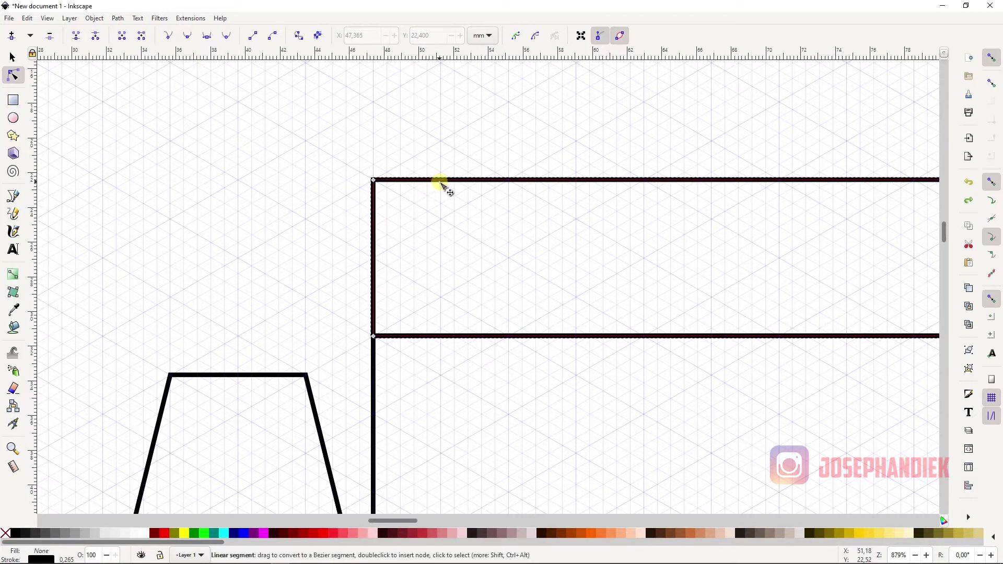
double_click(442, 181)
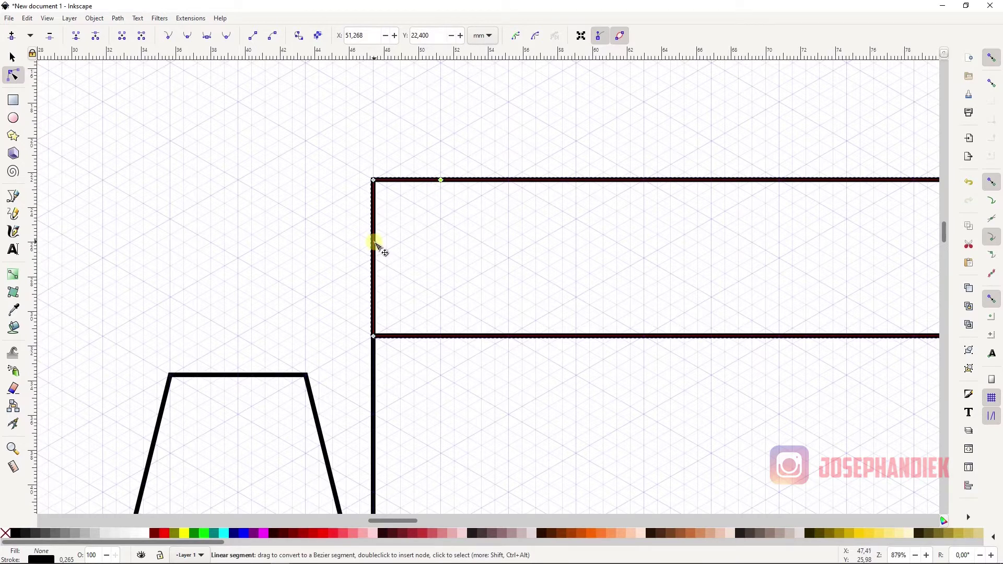
double_click(374, 243)
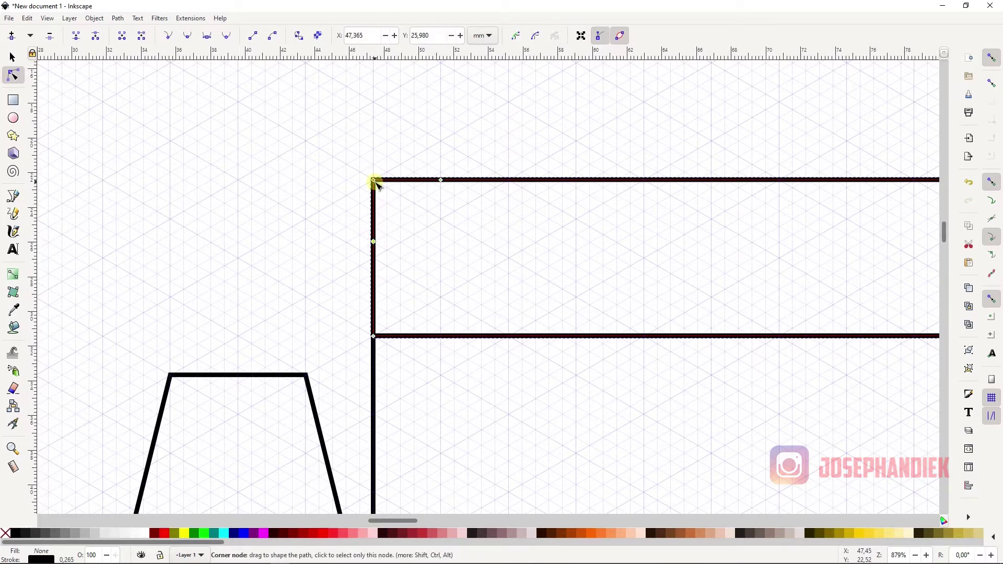
drag(378, 185, 403, 213)
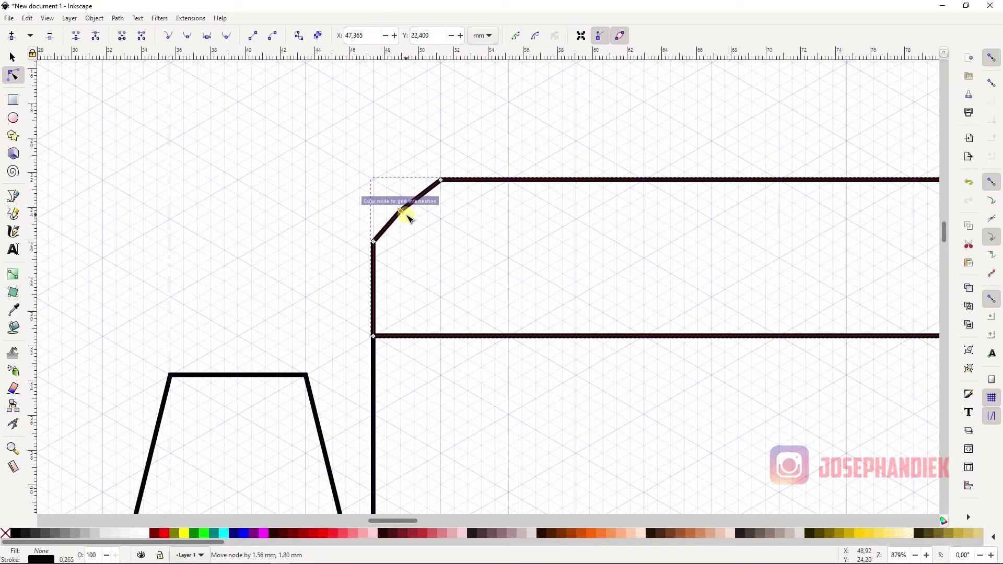
drag(410, 216, 406, 214)
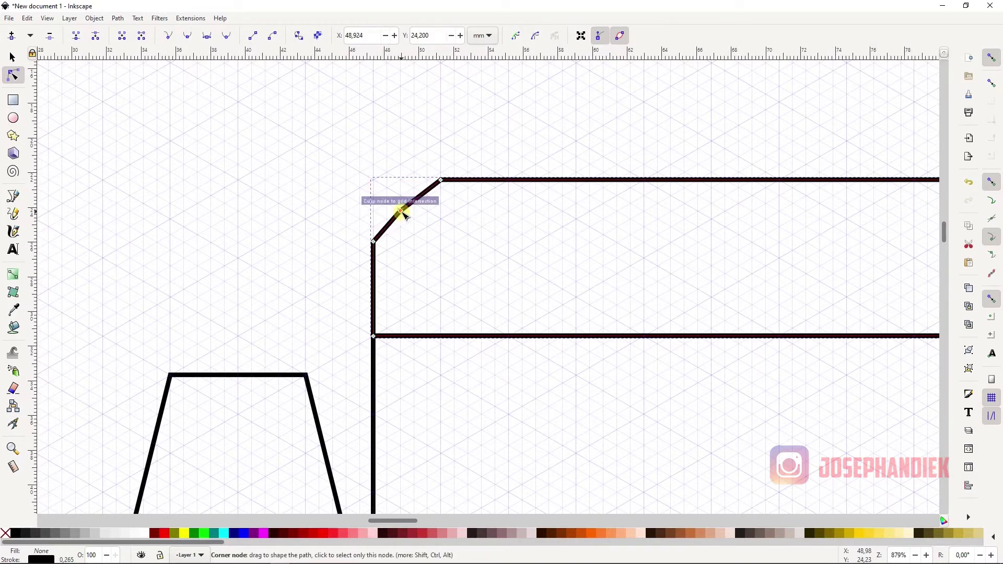
Delete the corner node and shape the remaining curve and its handles into a rounded corner.
right_click(403, 214)
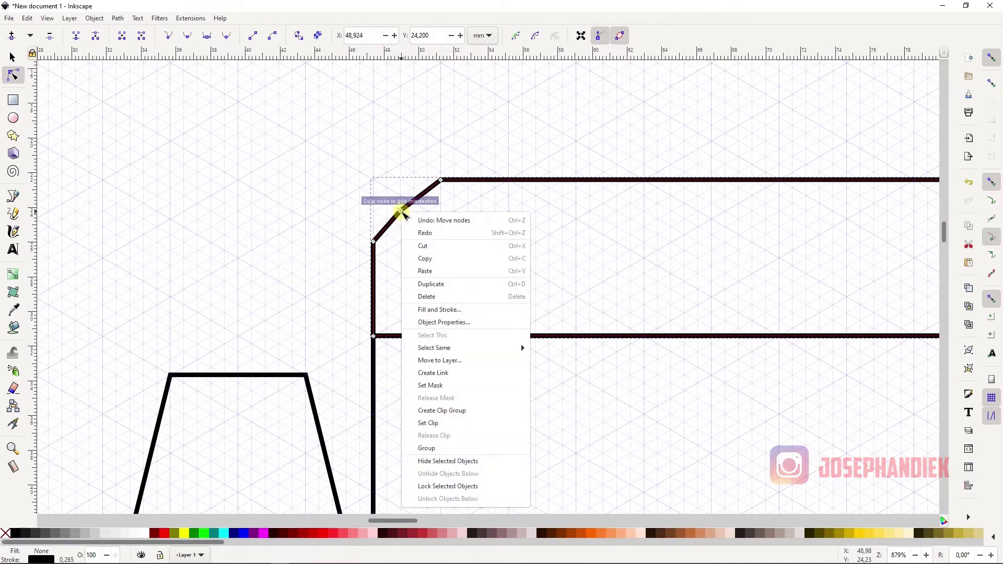
click(427, 296)
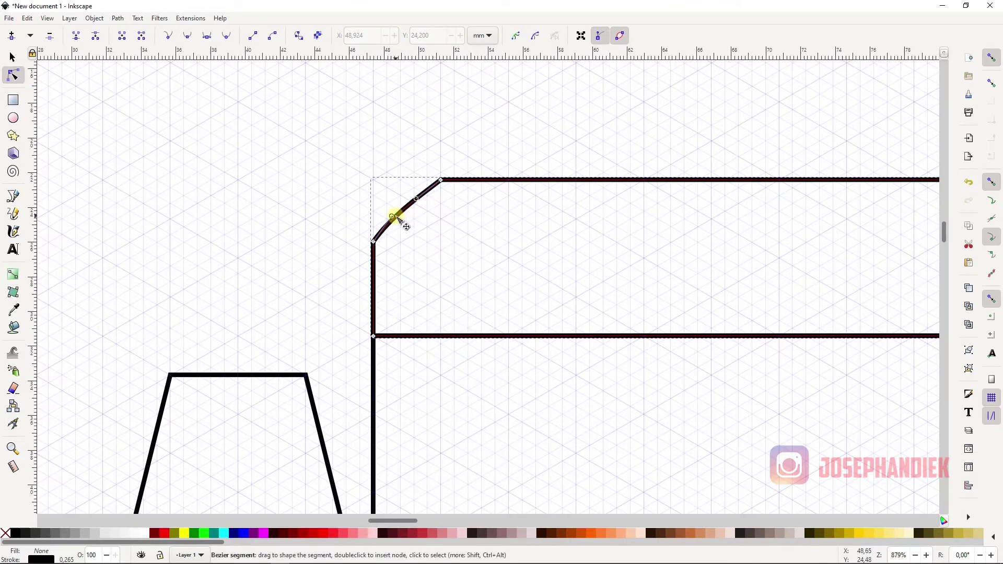
mouse_move(395, 217)
mouse_down()
mouse_move(389, 204)
mouse_move(432, 189)
mouse_up()
click(459, 228)
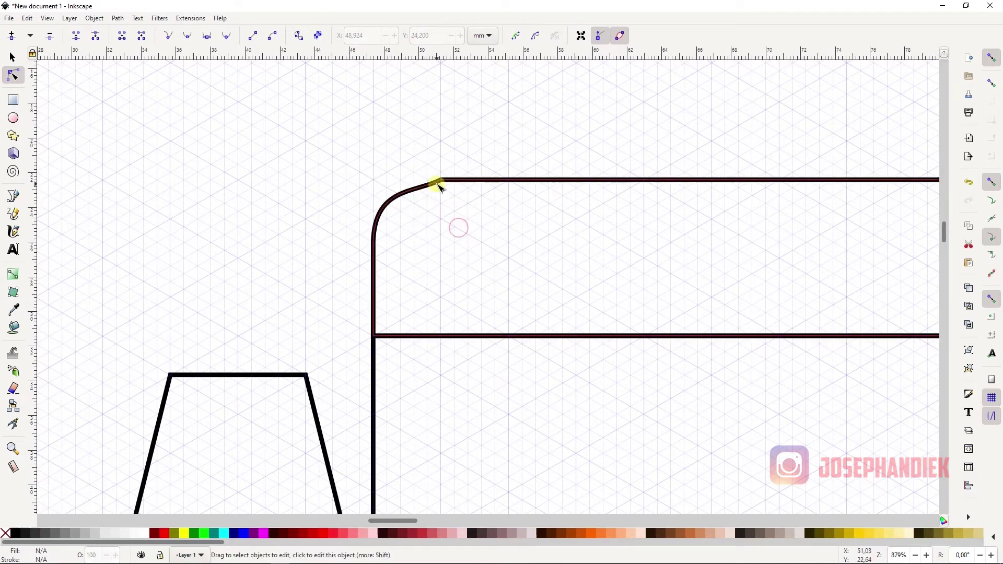
click(442, 183)
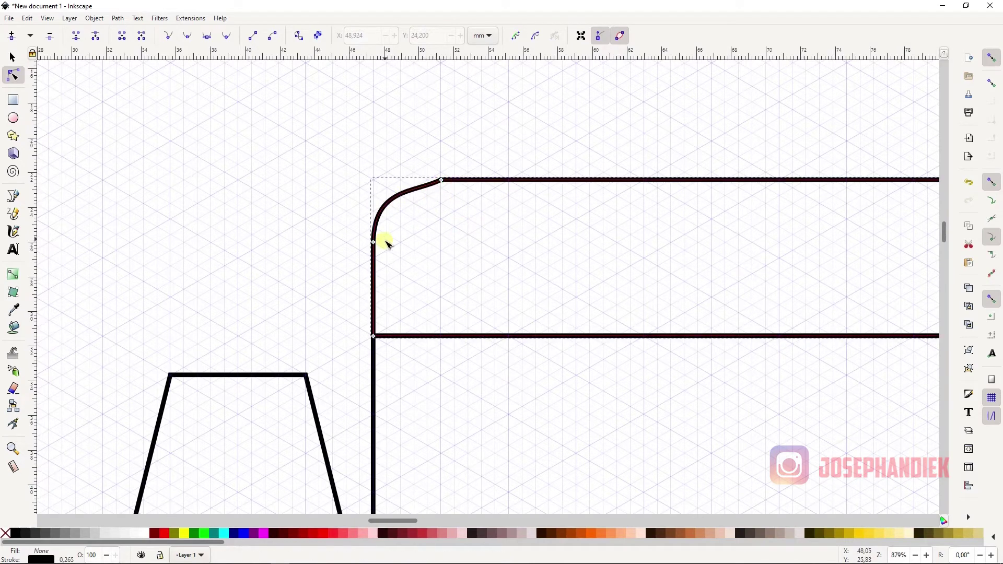
click(441, 181)
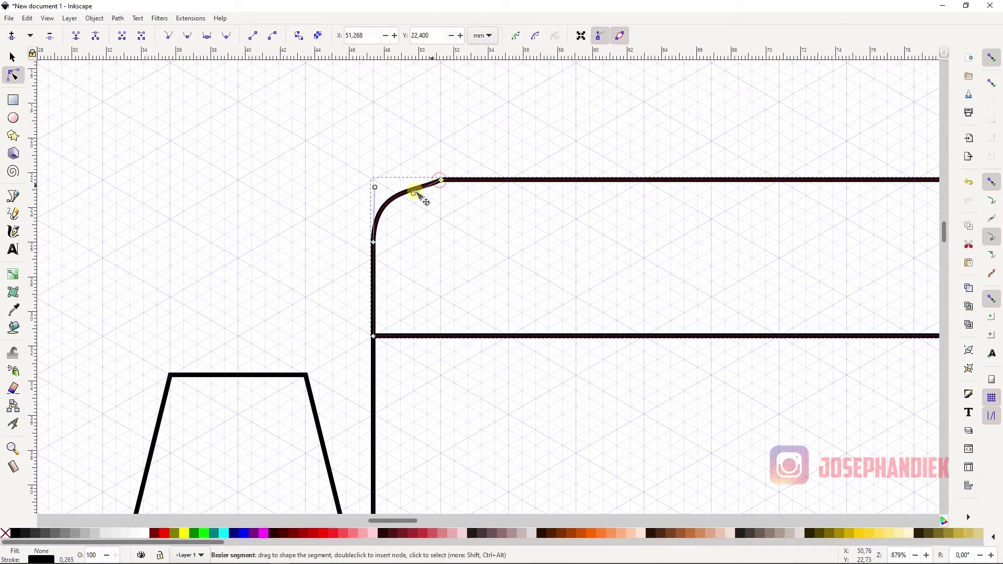
drag(413, 195, 399, 184)
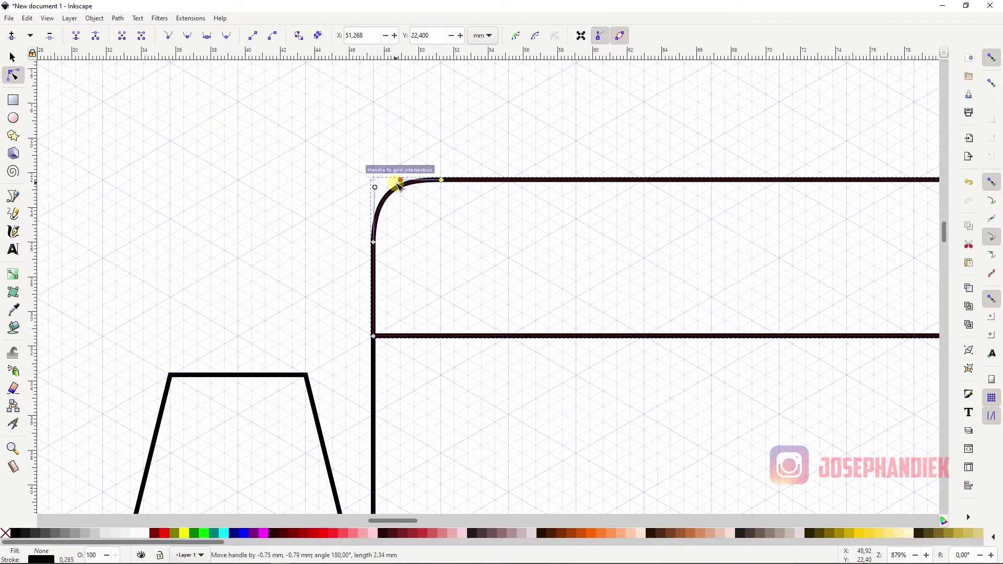
drag(397, 180, 374, 195)
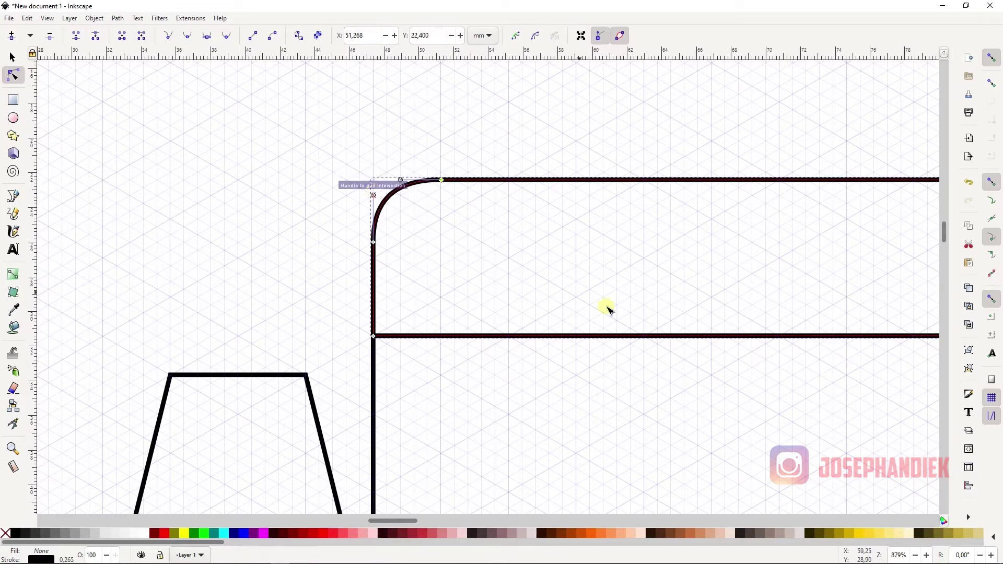
drag(413, 521, 429, 520)
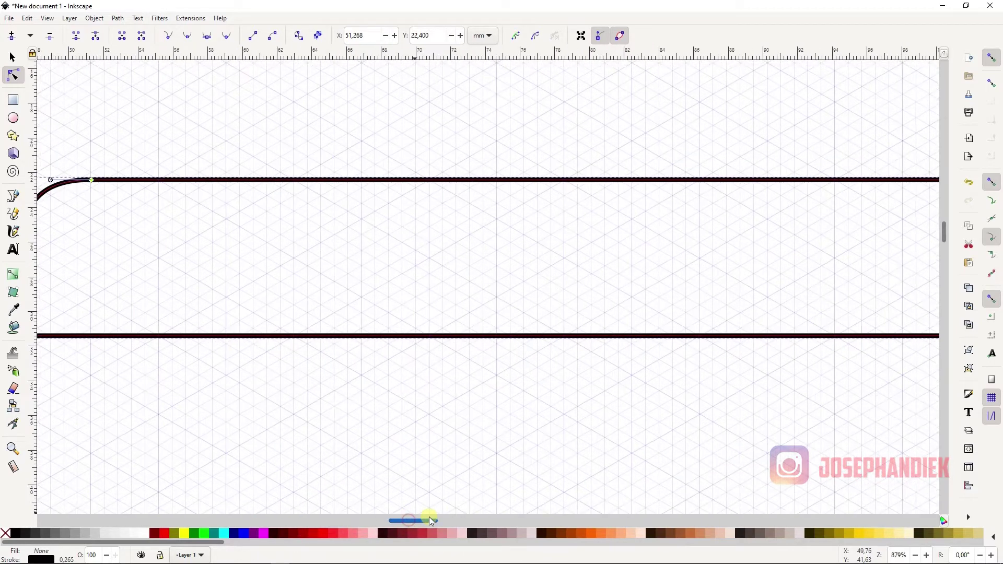
Zoom in on the top flap's top-right corner and switch to the Node tool.
scroll(524, 331, down, 3)
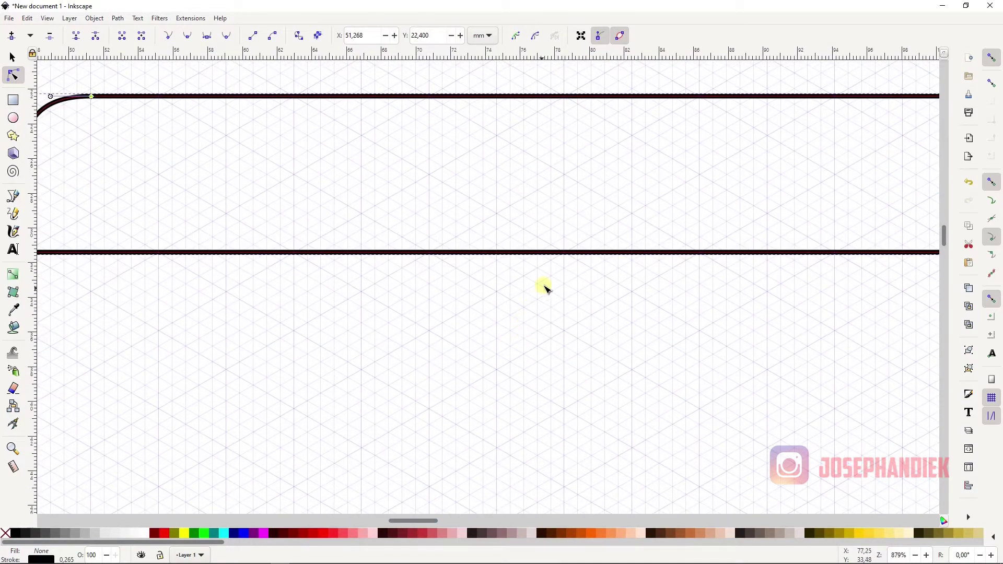
ctrl+scroll(544, 287, down, 2)
ctrl+scroll(768, 278, down, 2)
ctrl+scroll(835, 348, up, 2)
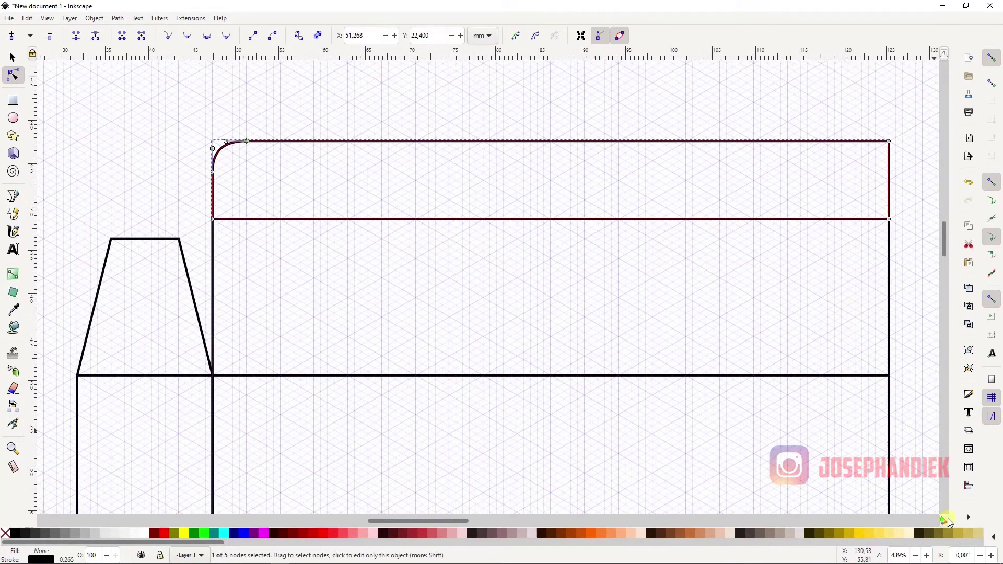
key(z)
click(890, 139)
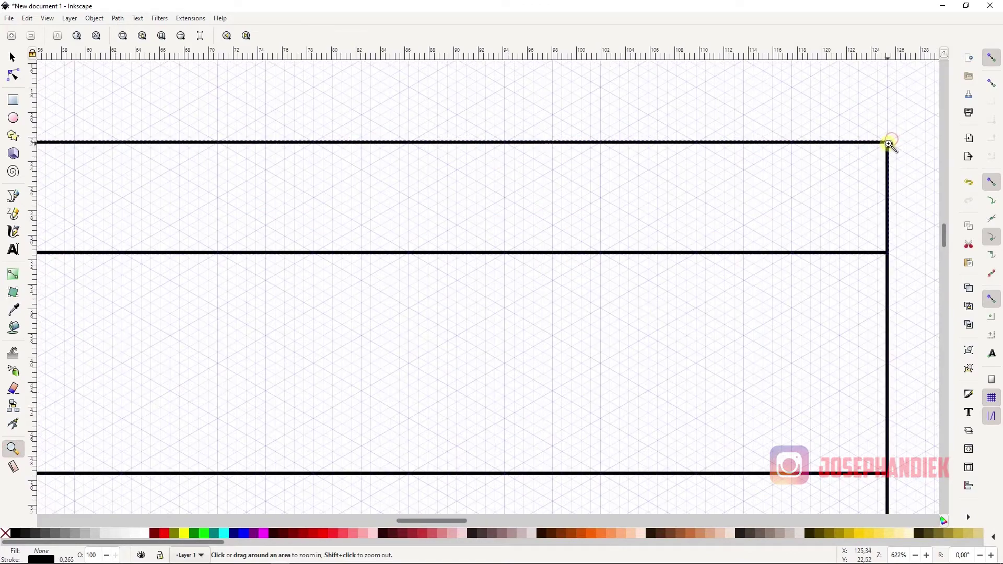
click(894, 141)
key(s)
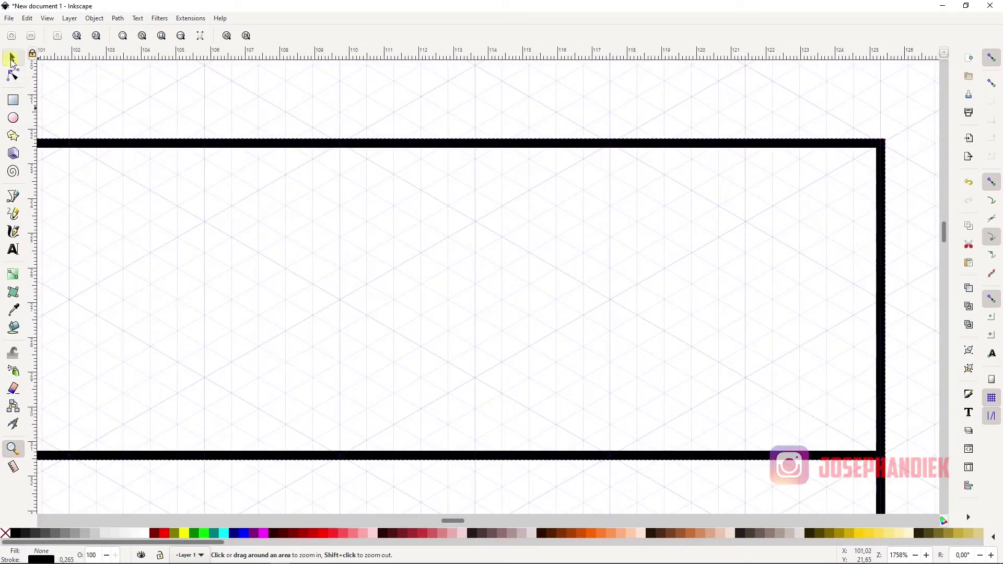
key(n)
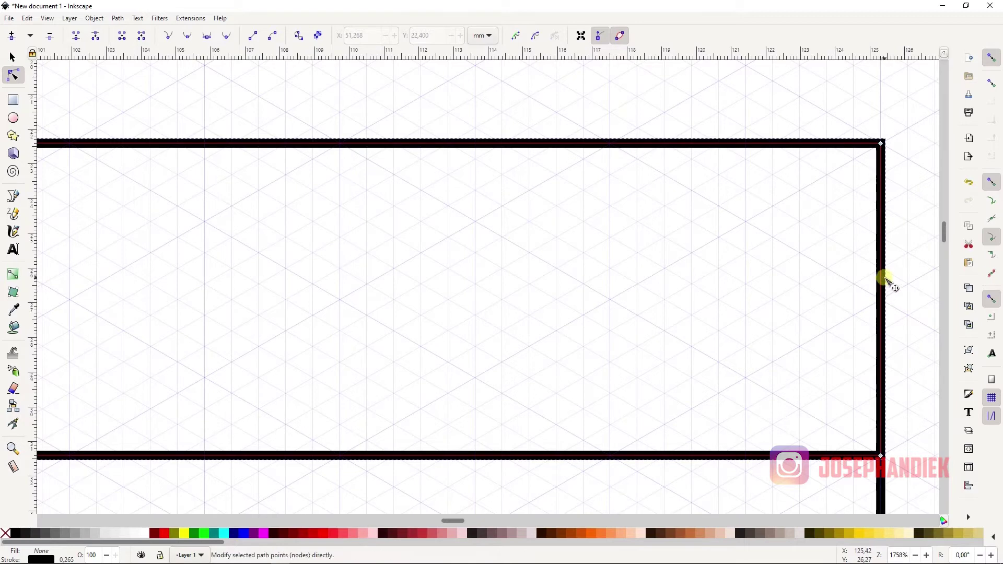
Drag a horizontal guide through the flap strip's middle, undoing the first misplaced one.
ctrl+scroll(883, 282, down, 1)
ctrl+scroll(881, 273, down, 2)
mouse_move(454, 521)
mouse_down()
mouse_move(434, 523)
mouse_move(445, 522)
mouse_up()
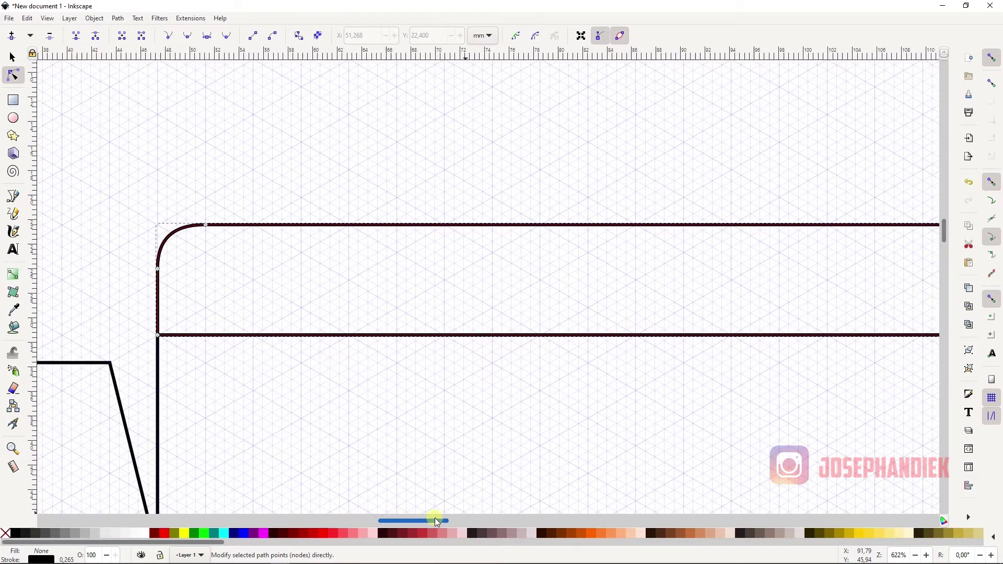
ctrl+scroll(612, 399, down, 2)
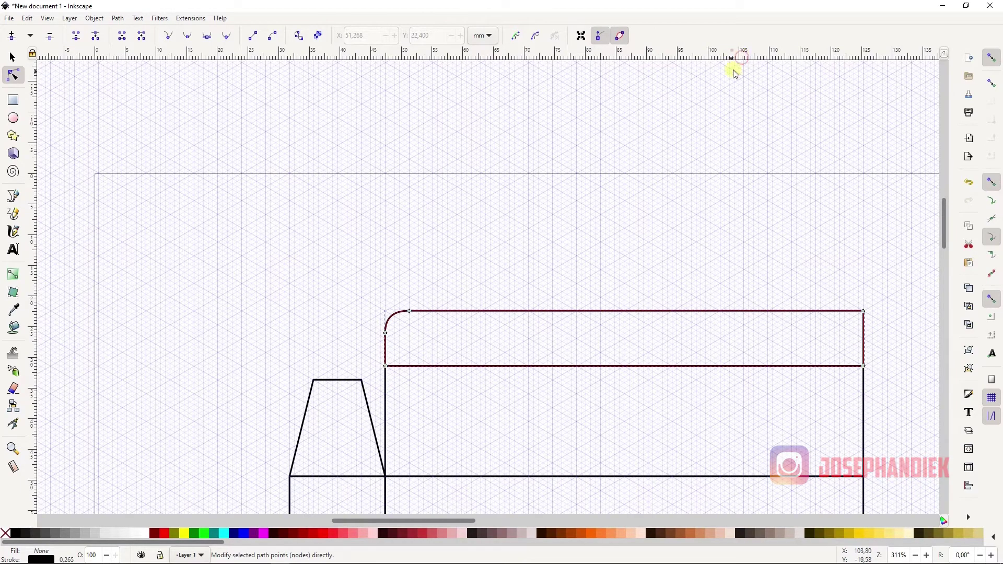
drag(735, 74, 726, 339)
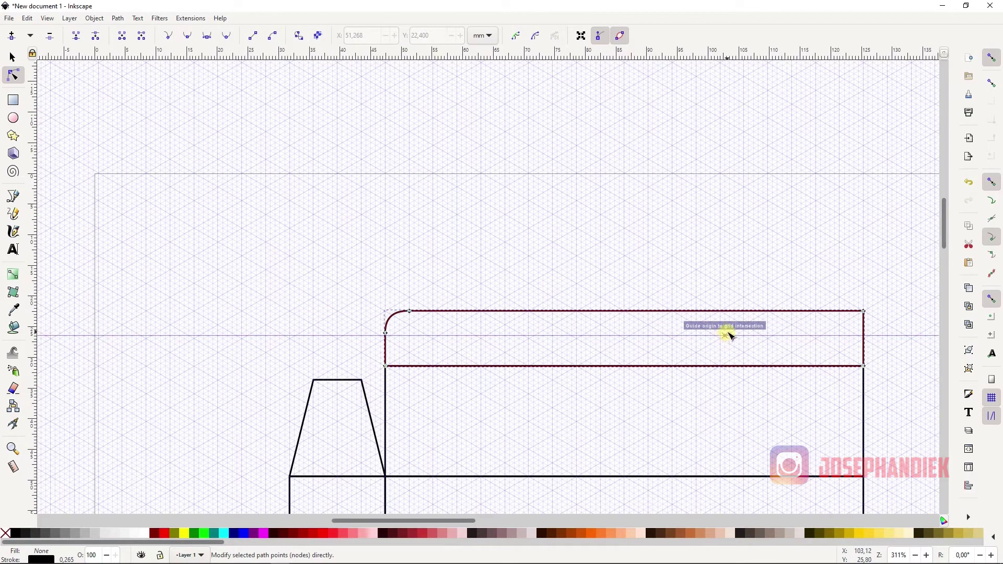
key(ctrl+z)
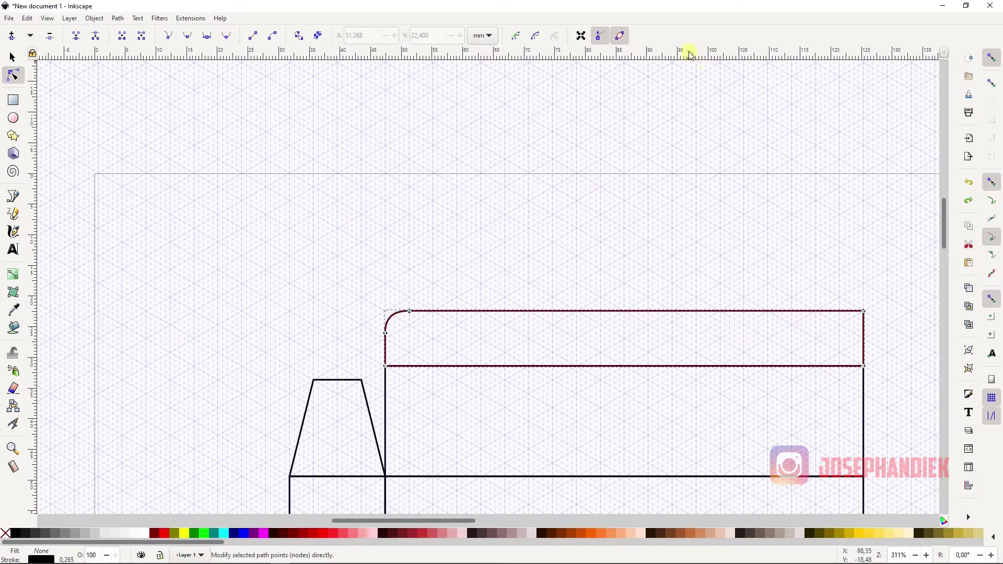
drag(690, 53, 699, 337)
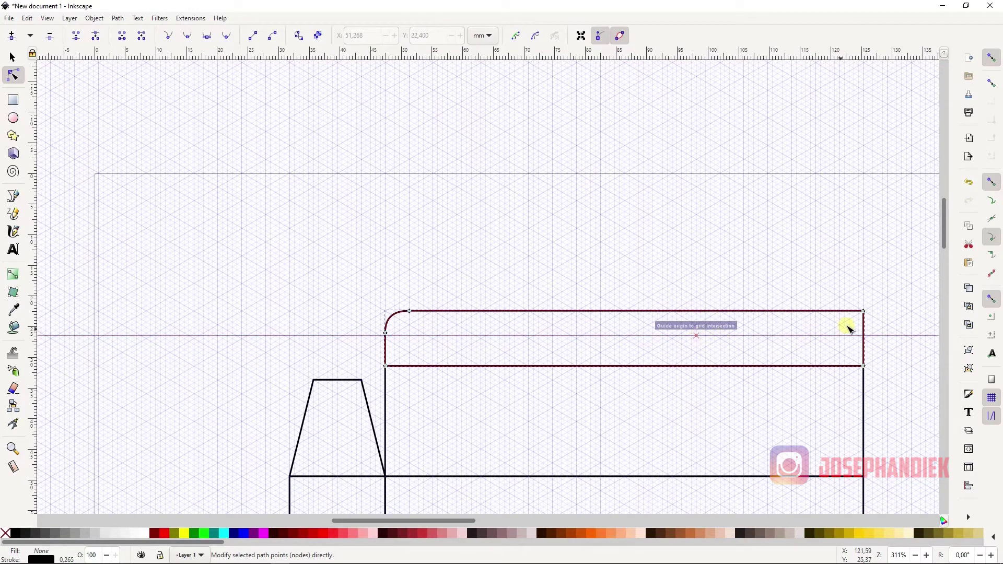
scroll(865, 347, up, 1)
scroll(864, 348, up, 1)
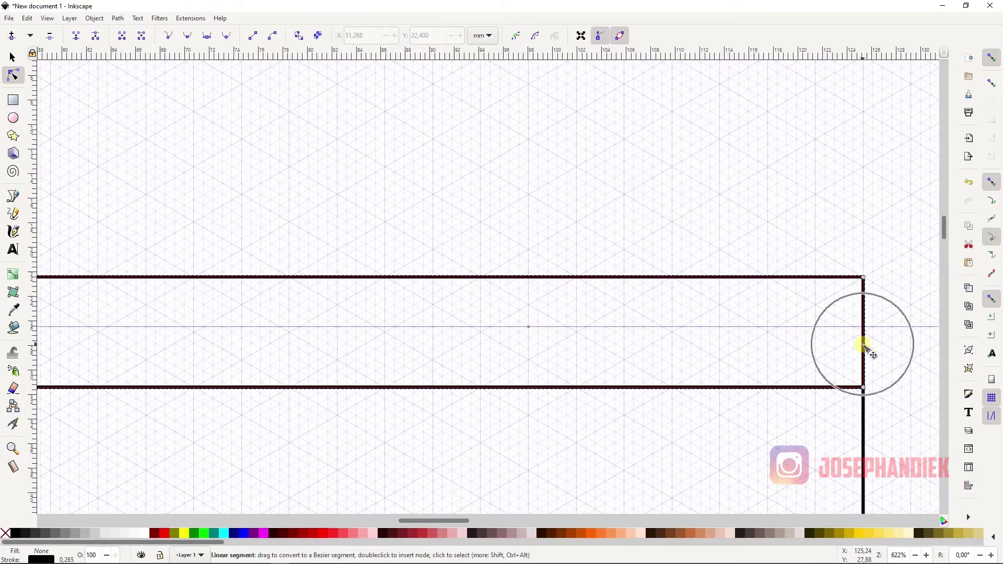
scroll(865, 347, down, 1)
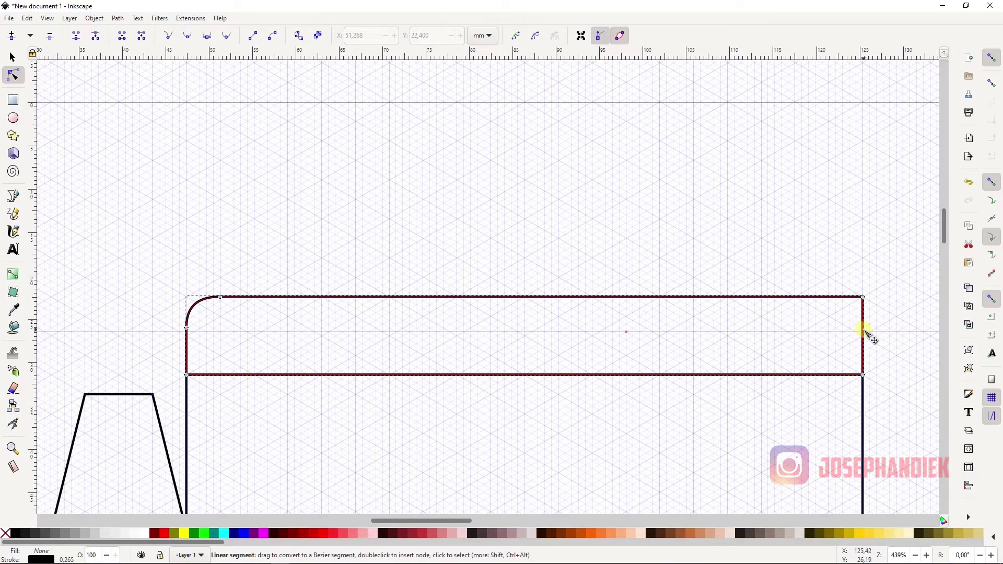
Replace the flap strip's top-right corner node with a curve so it matches the rounded top-left corner.
scroll(865, 334, up, 2)
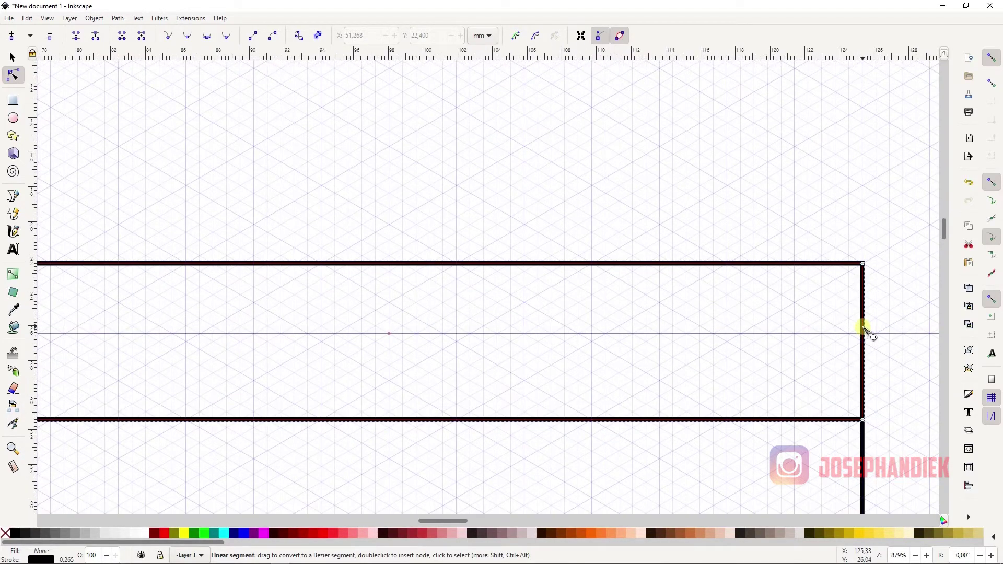
double_click(863, 330)
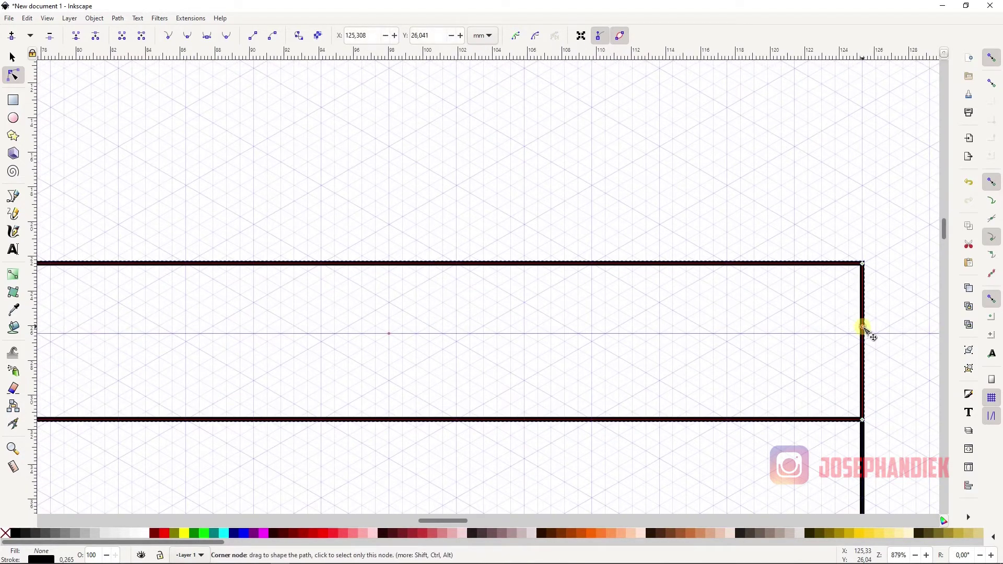
double_click(795, 264)
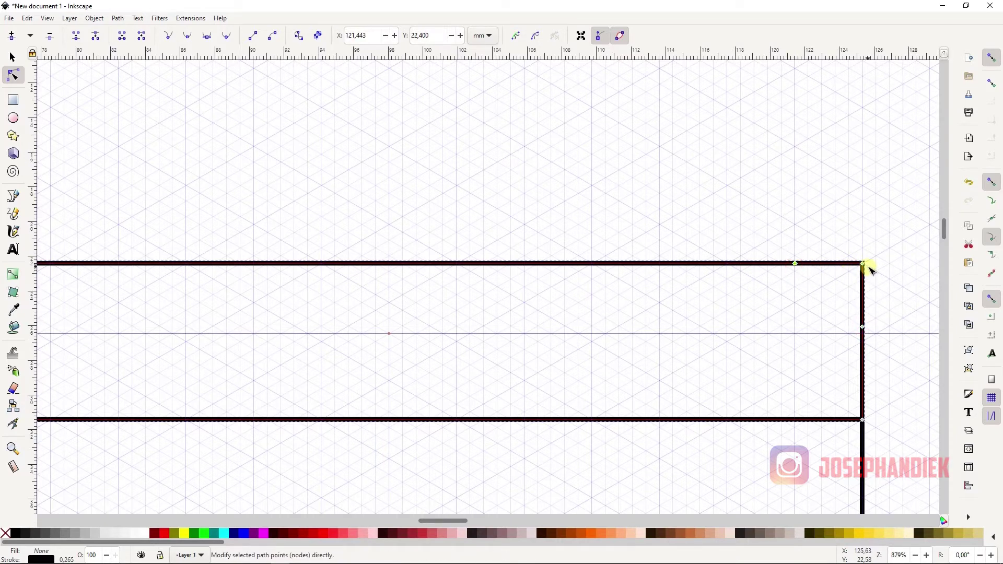
drag(862, 264, 839, 295)
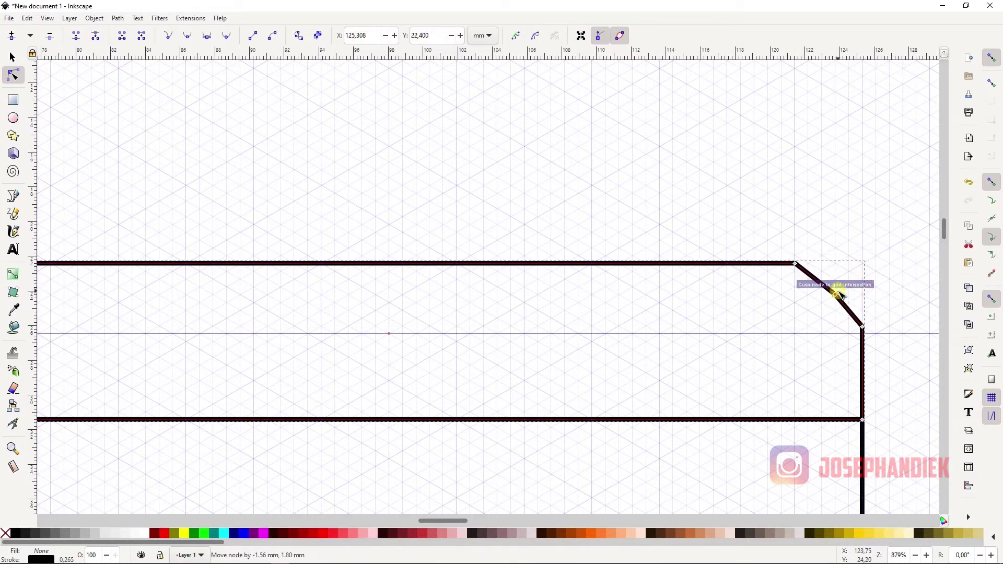
right_click(836, 295)
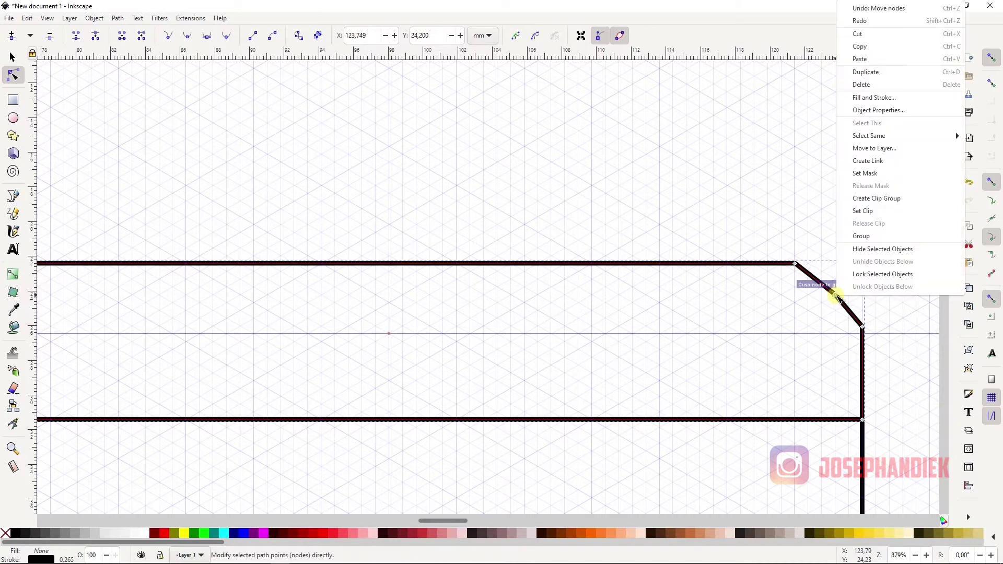
click(869, 84)
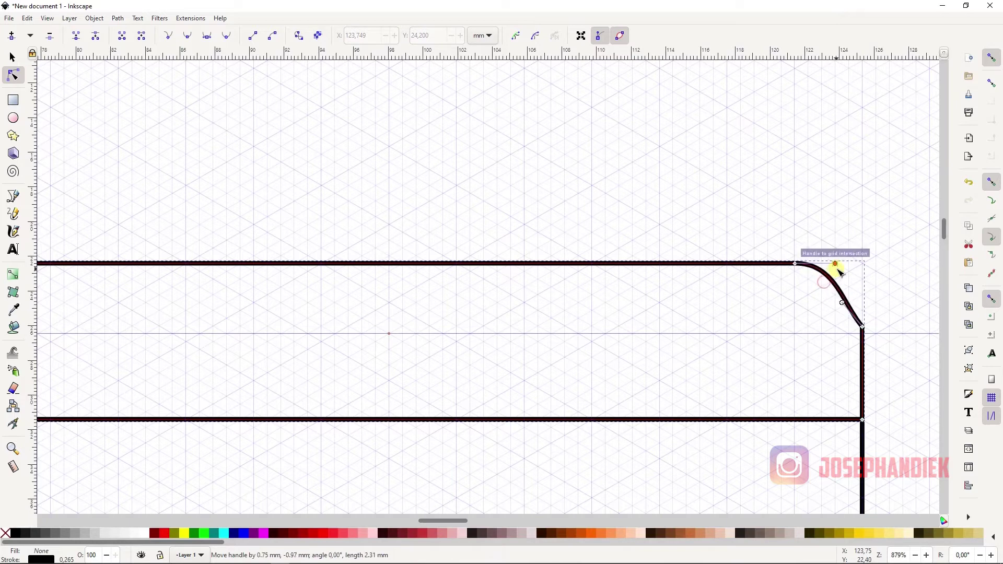
drag(831, 281, 859, 280)
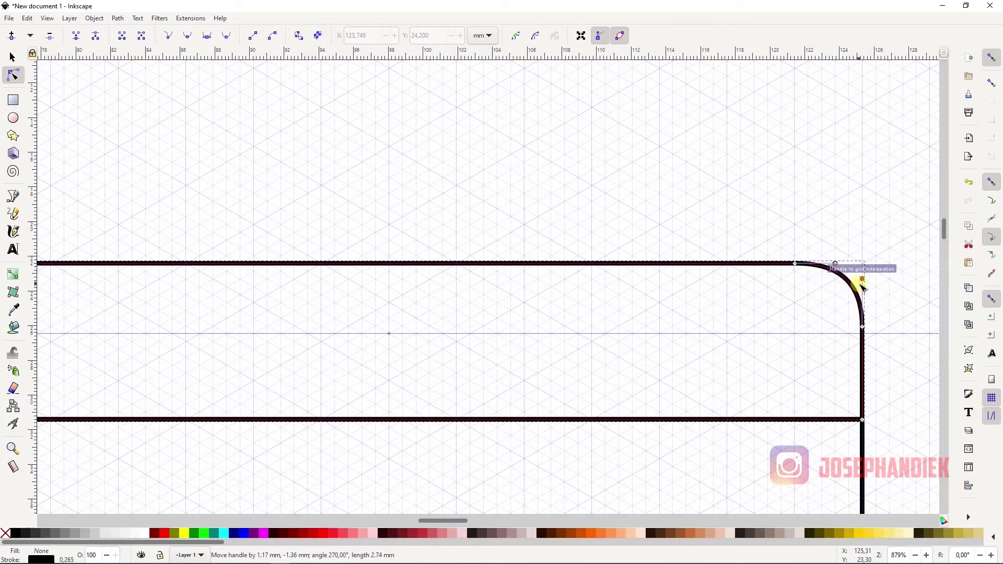
scroll(769, 365, down, 2)
key(s)
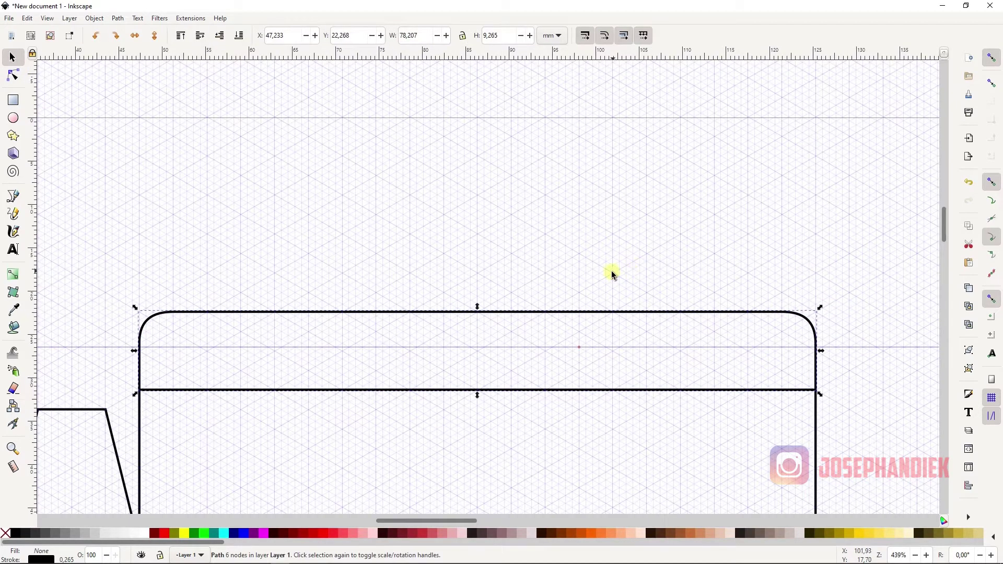
Copy the trapezoid flap and paste a duplicate onto empty canvas.
scroll(819, 425, down, 2)
drag(947, 246, 943, 285)
scroll(744, 285, down, 2)
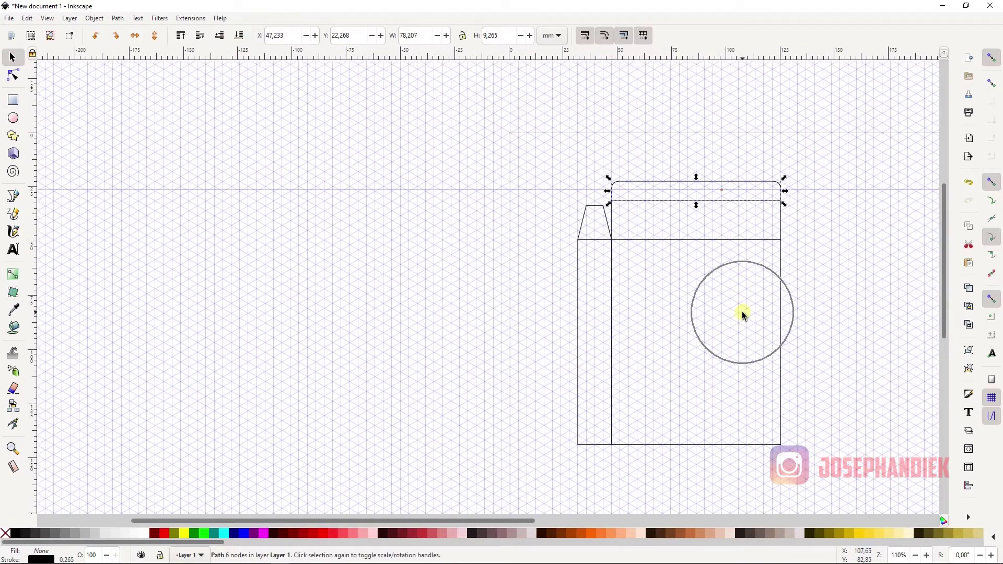
scroll(590, 222, up, 2)
click(577, 186)
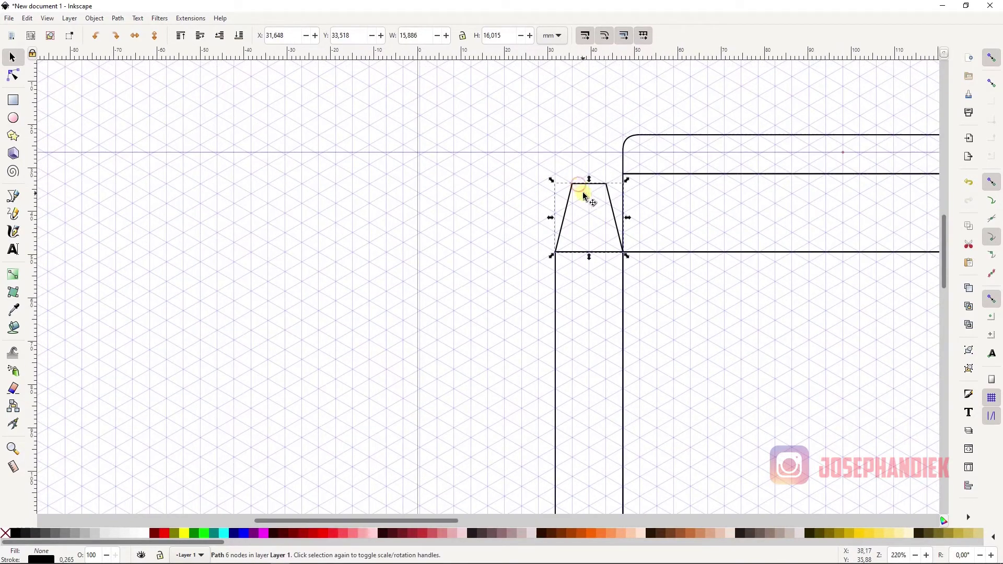
right_click(581, 186)
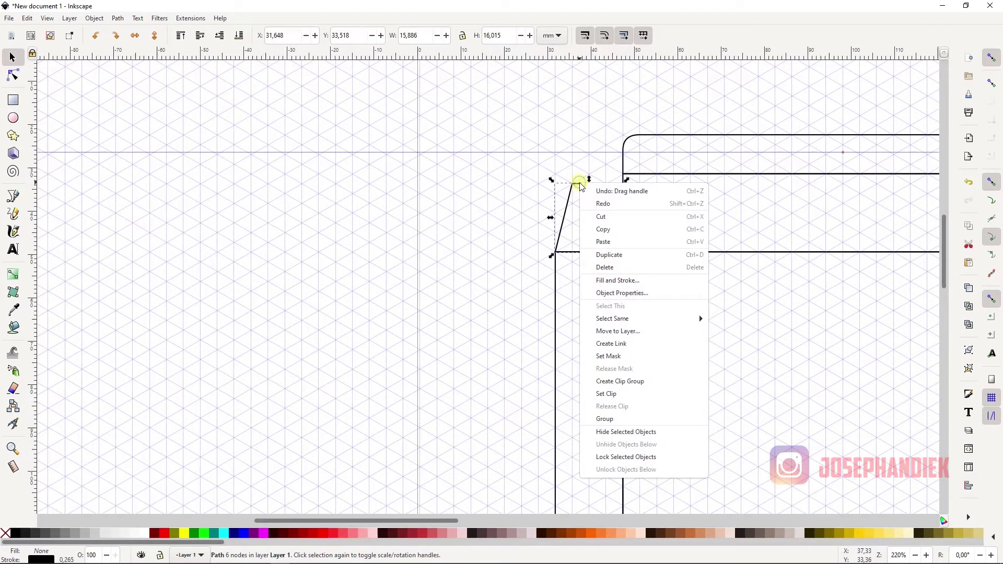
click(607, 229)
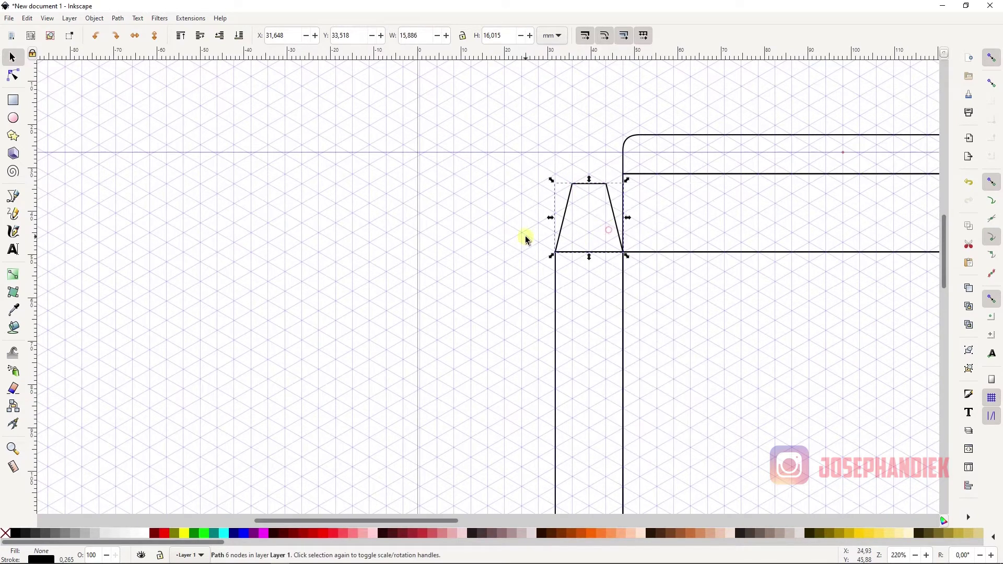
key(Escape)
right_click(468, 228)
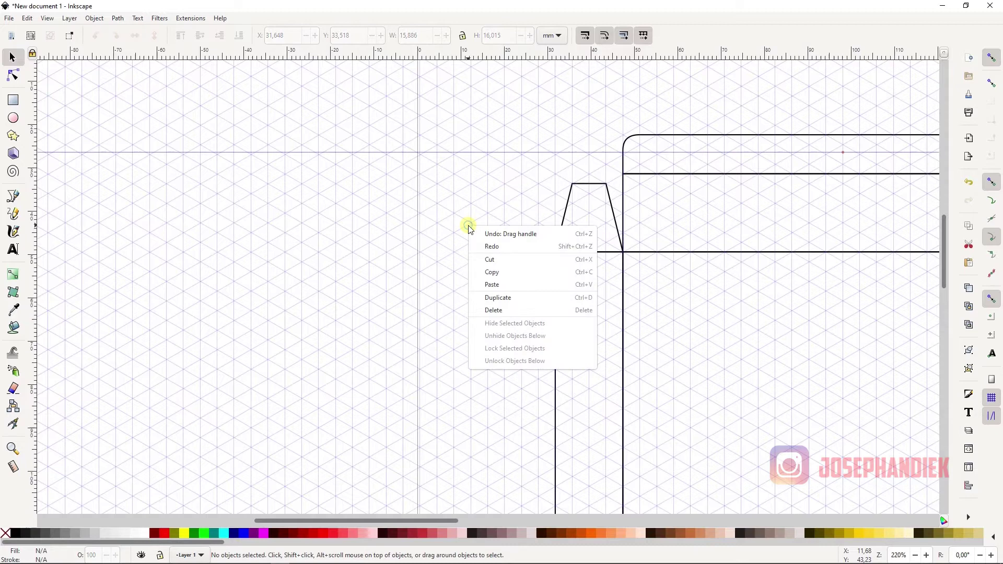
click(499, 285)
Select the pasted trapezoid copy and move it below the box's bottom-left.
scroll(819, 227, down, 2)
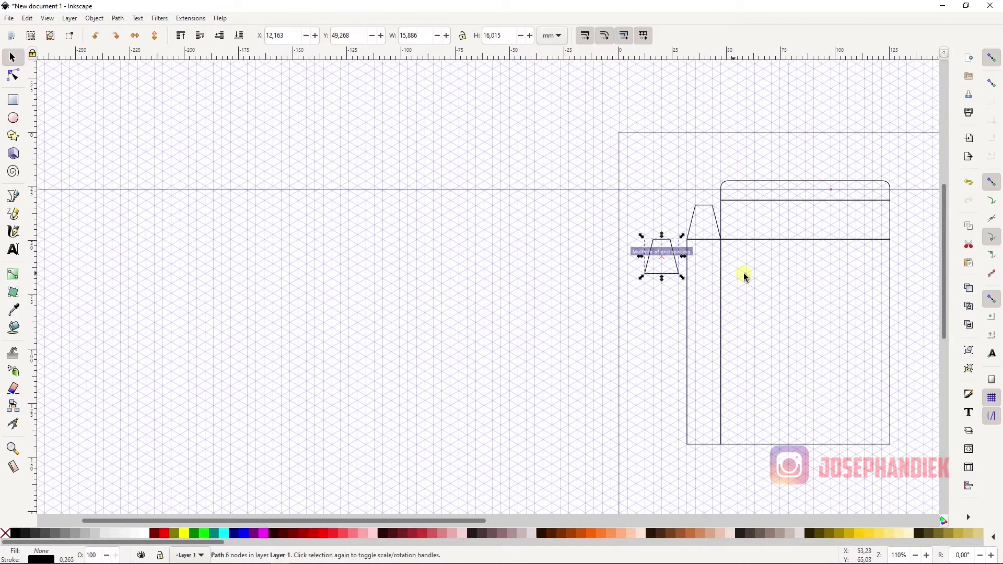
drag(657, 263, 703, 475)
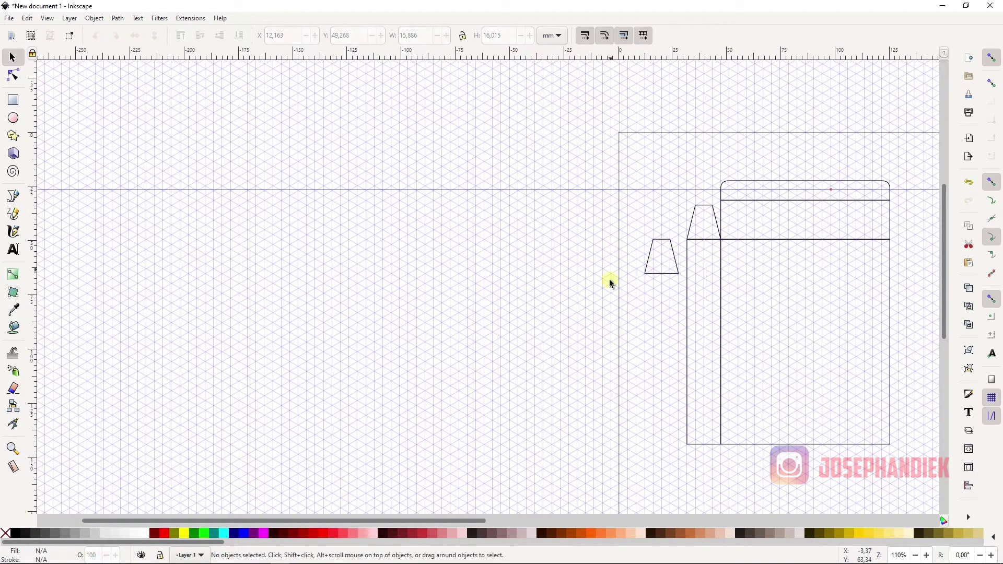
mouse_move(617, 208)
mouse_down()
mouse_move(672, 293)
mouse_move(686, 295)
mouse_up()
click(657, 256)
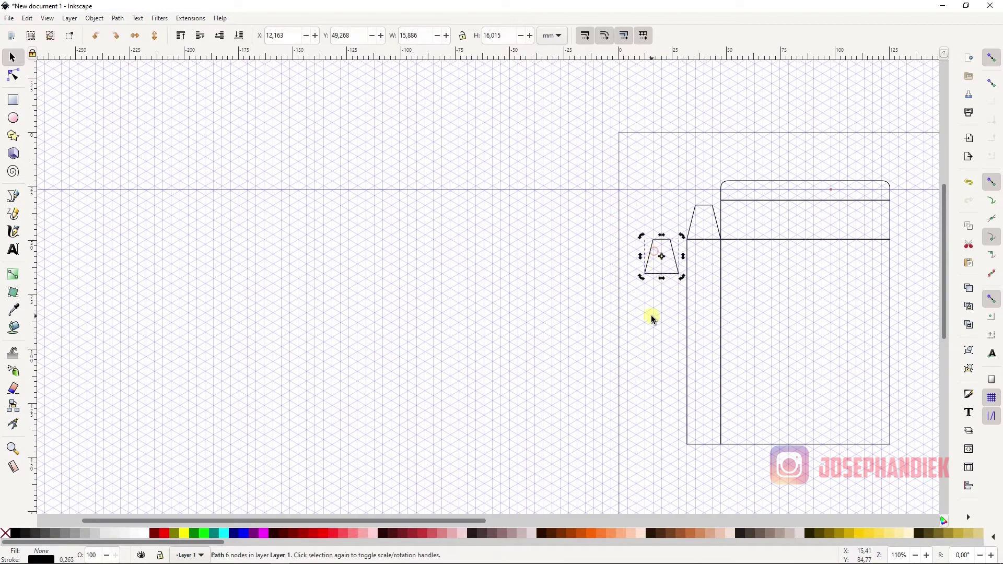
click(653, 316)
drag(650, 260, 697, 466)
Flip the pasted trapezoid upside down.
scroll(703, 486, up, 2)
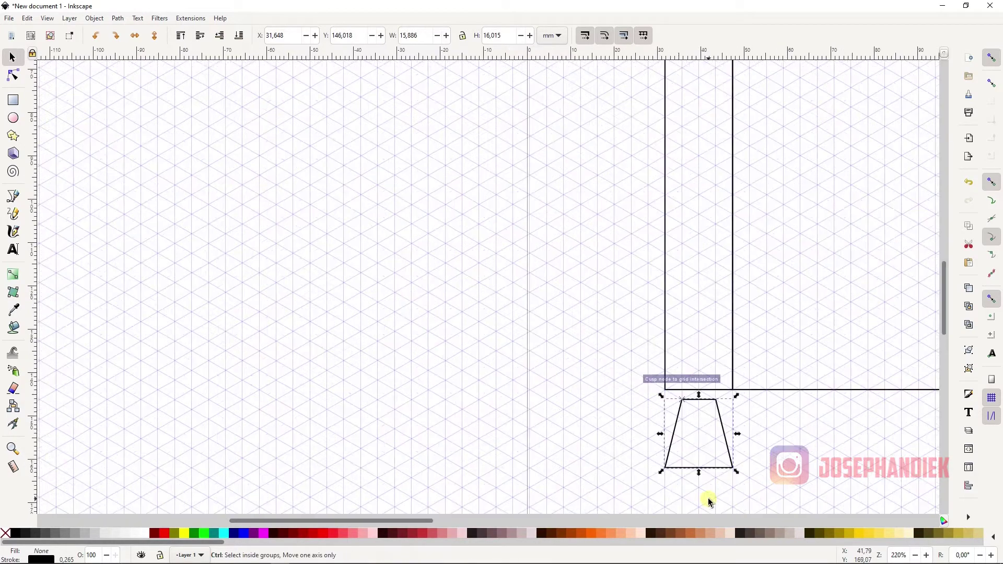
scroll(706, 496, up, 2)
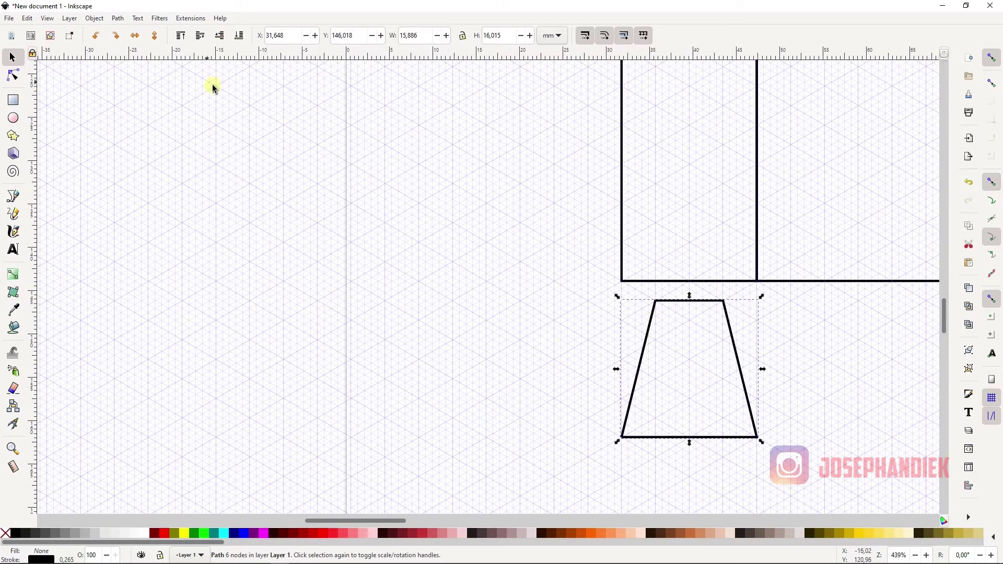
click(94, 18)
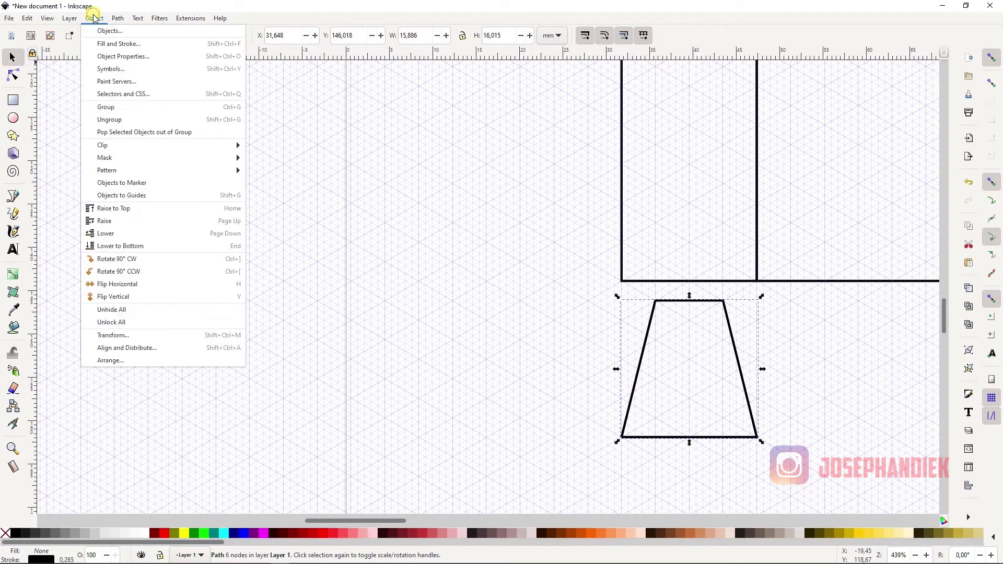
click(162, 297)
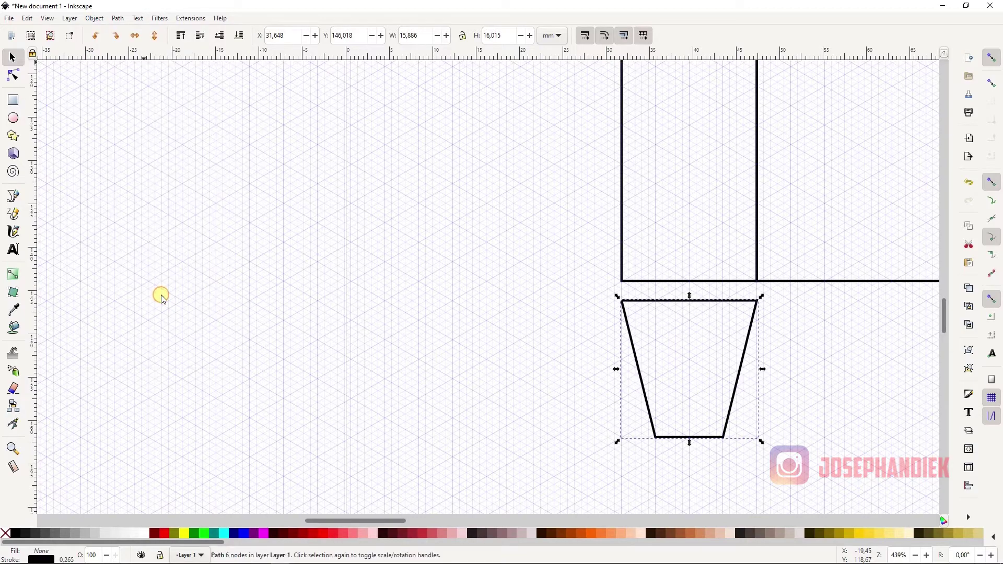
Snap the trapezoid's wide edge to the bottom of the narrow left side panel.
ctrl+scroll(708, 345, up, 2)
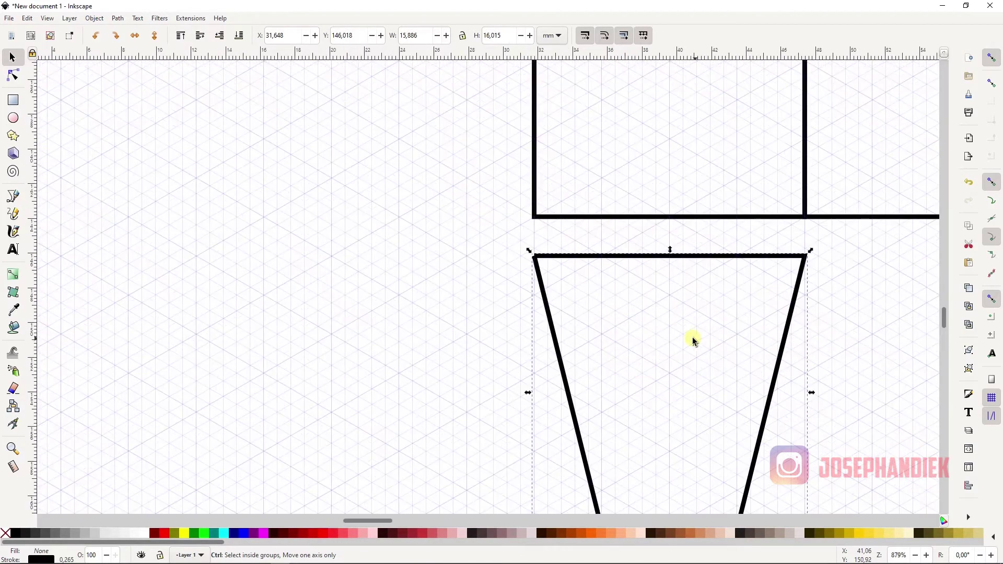
click(676, 273)
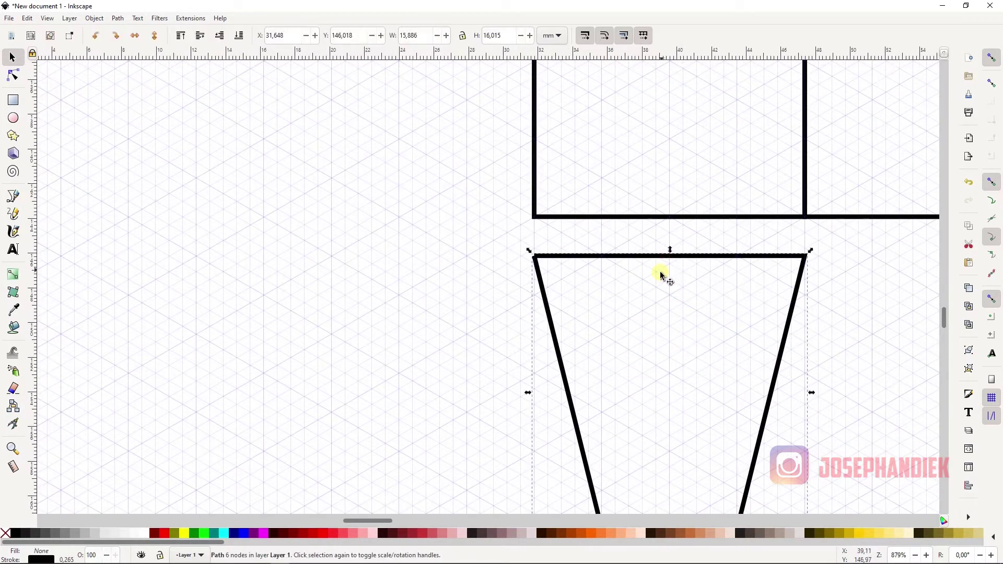
drag(645, 263, 645, 225)
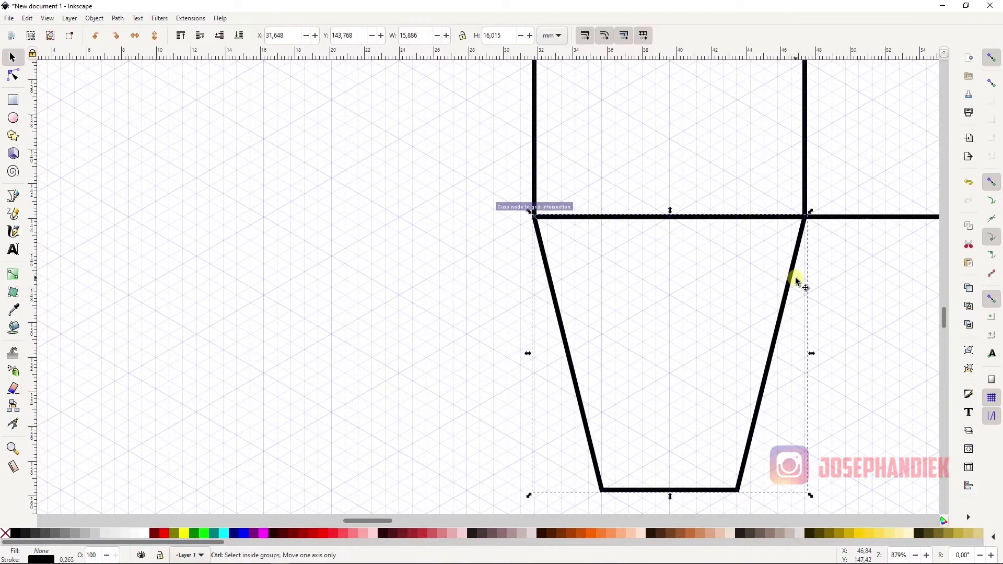
ctrl+scroll(795, 280, down, 2)
ctrl+scroll(795, 280, down, 1)
scroll(730, 437, right, 5)
ctrl+scroll(553, 329, down, 2)
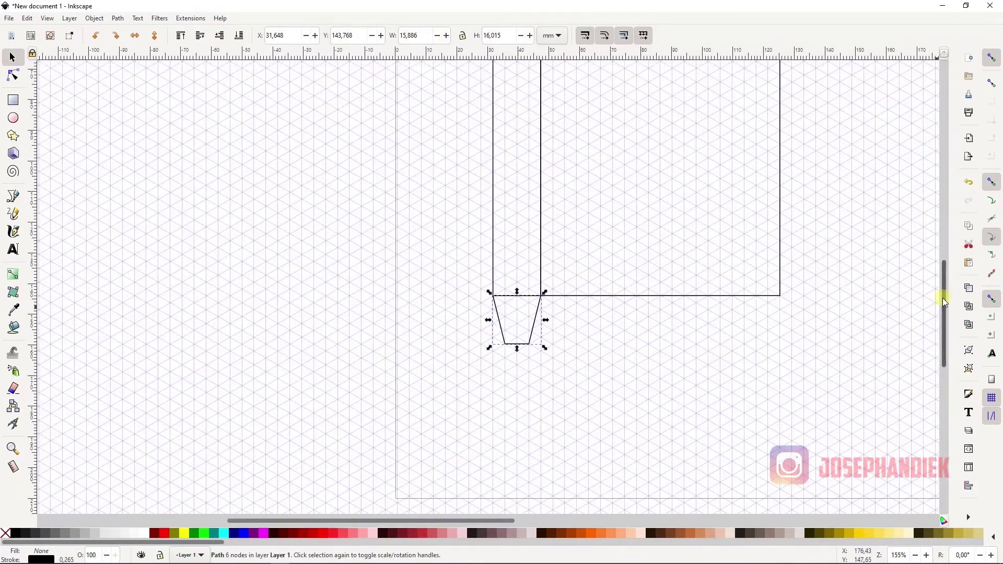
scroll(926, 273, up, 4)
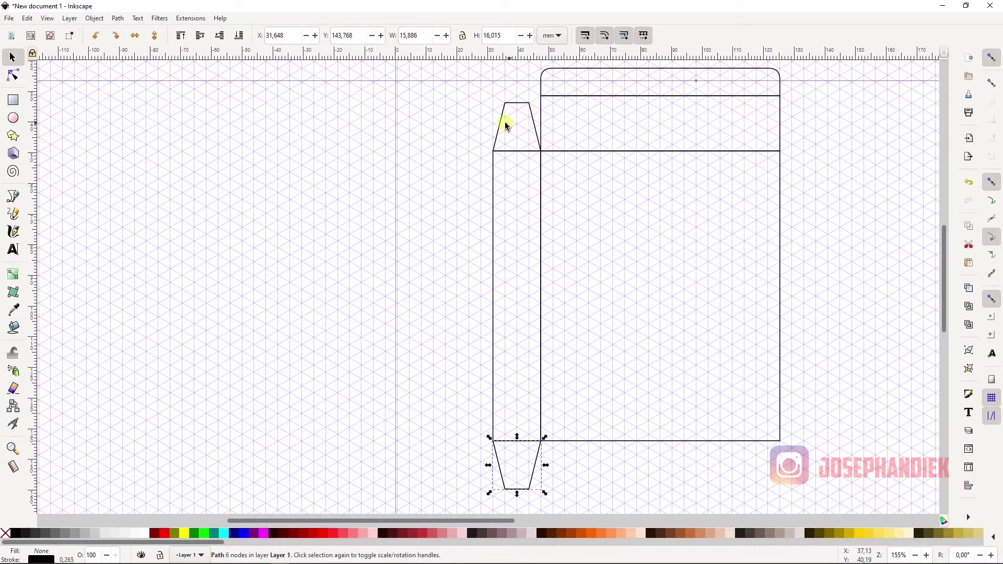
Copy the rounded lid tab together with its panel and paste a duplicate.
click(570, 75)
shift+click(542, 116)
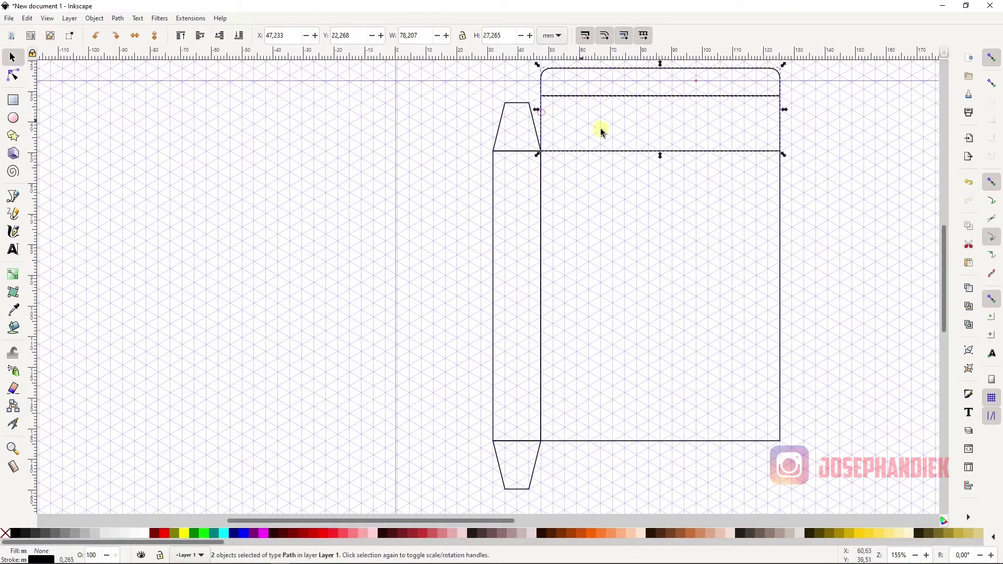
right_click(625, 100)
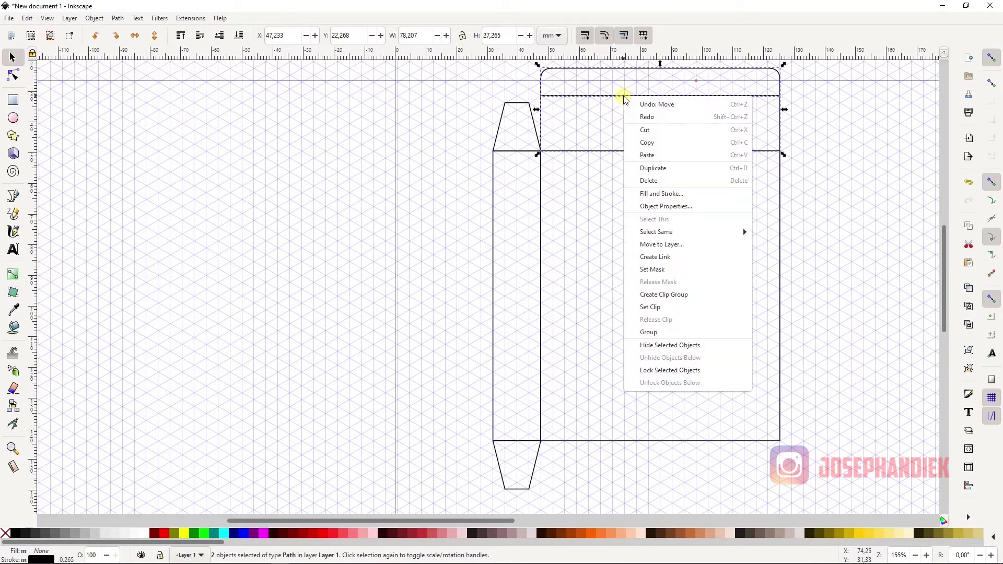
click(651, 145)
right_click(426, 182)
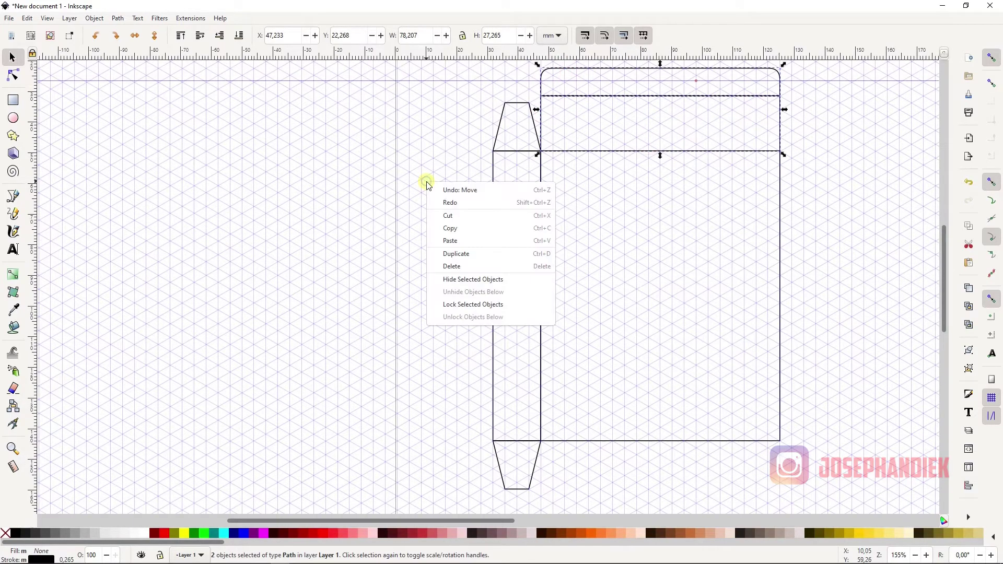
click(460, 245)
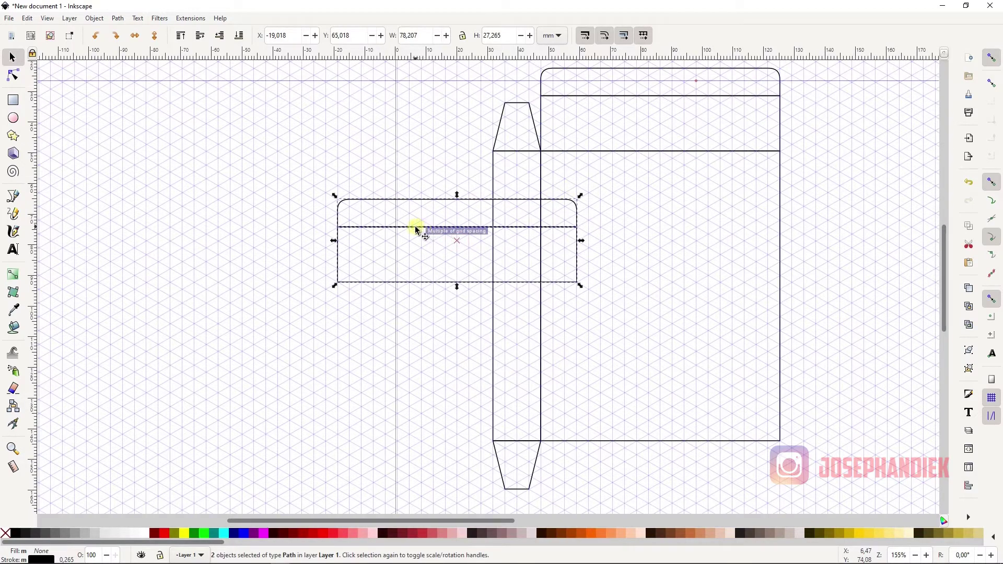
Move the copy below the front panel and flip it vertically so the rounded strip is at the bottom.
drag(416, 231, 619, 474)
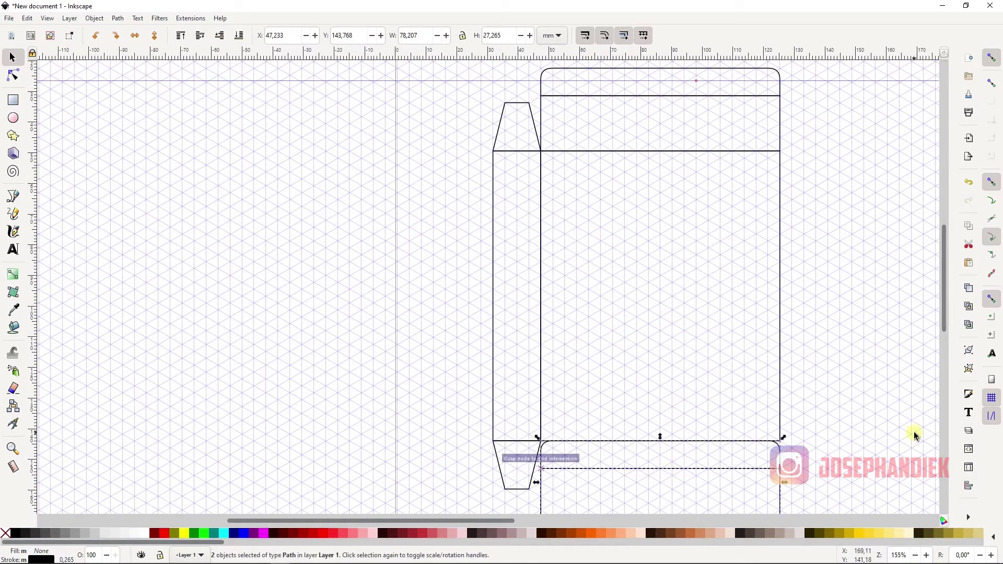
scroll(946, 320, down, 3)
ctrl+scroll(686, 390, up, 2)
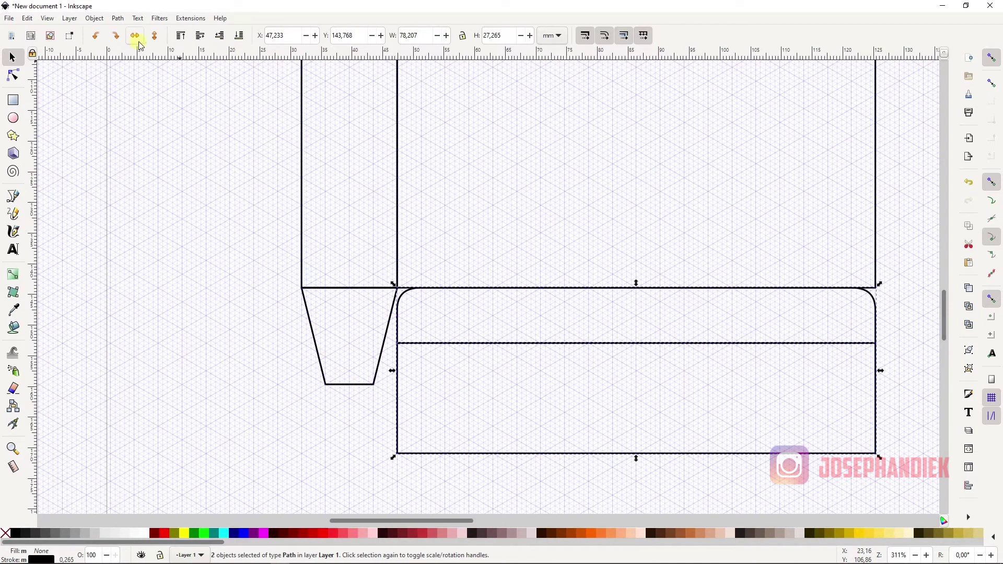
click(156, 35)
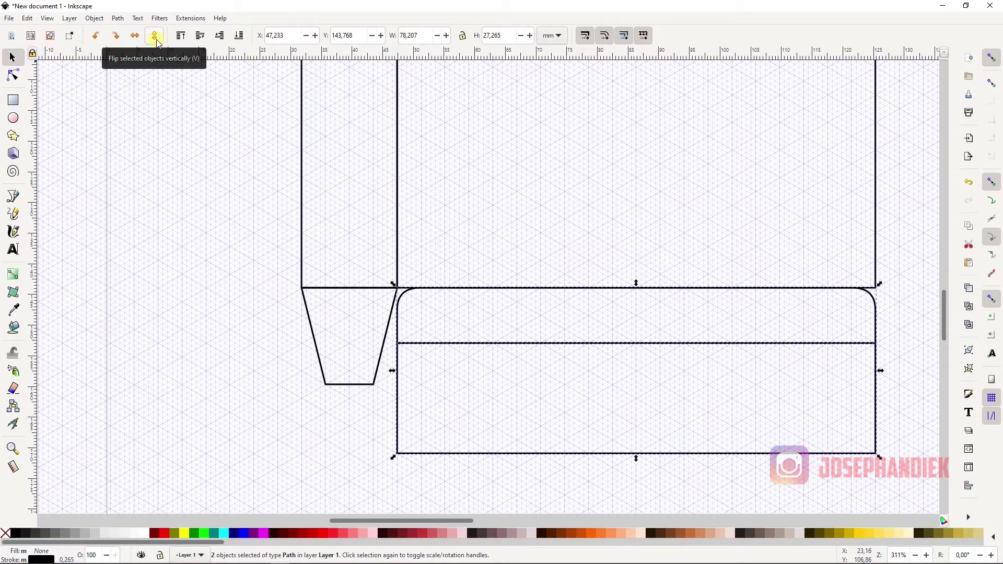
click(155, 36)
click(156, 36)
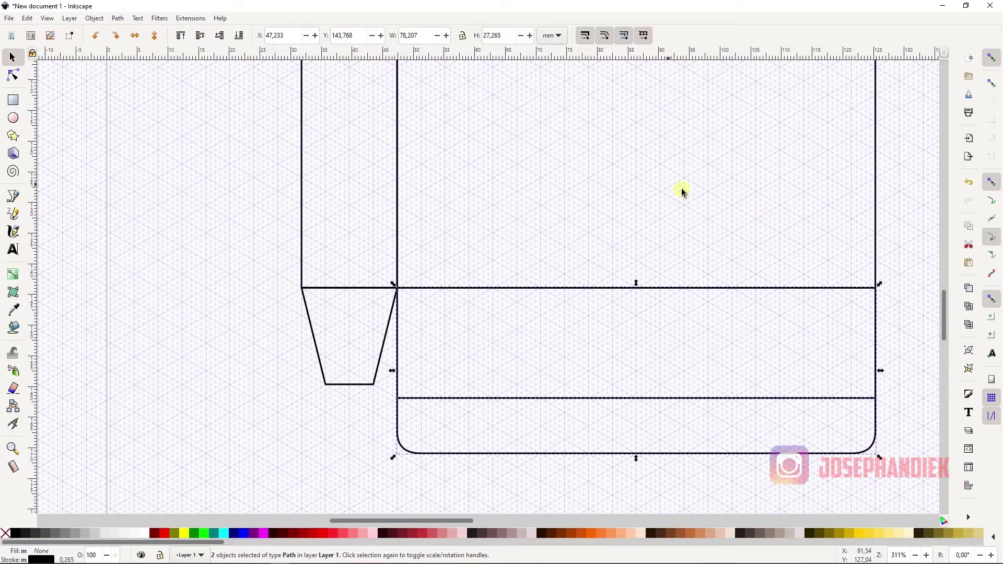
scroll(896, 312, down, 2)
scroll(494, 515, right, 3)
scroll(940, 318, up, 3)
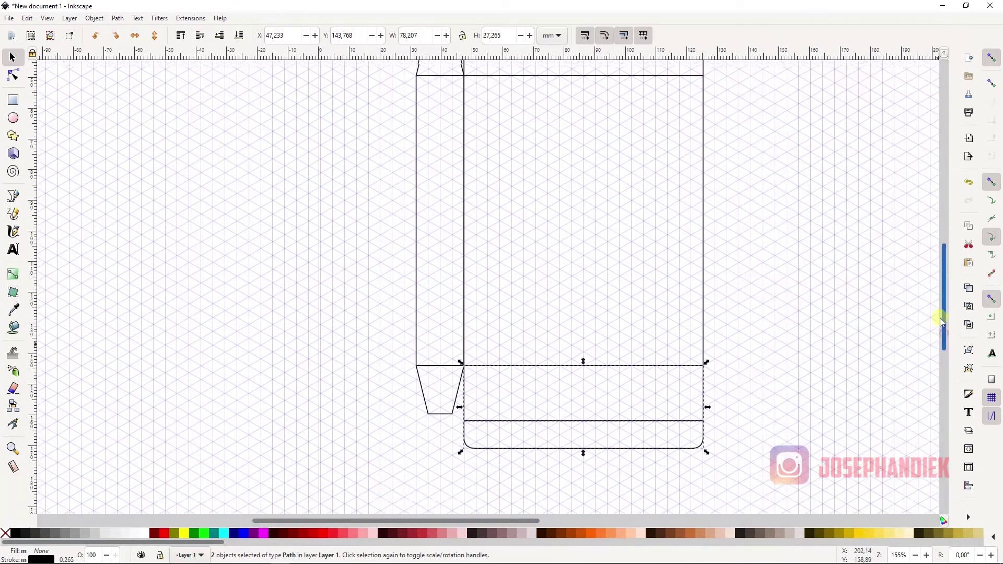
scroll(935, 306, up, 3)
scroll(935, 306, down, 2)
scroll(725, 477, right, 2)
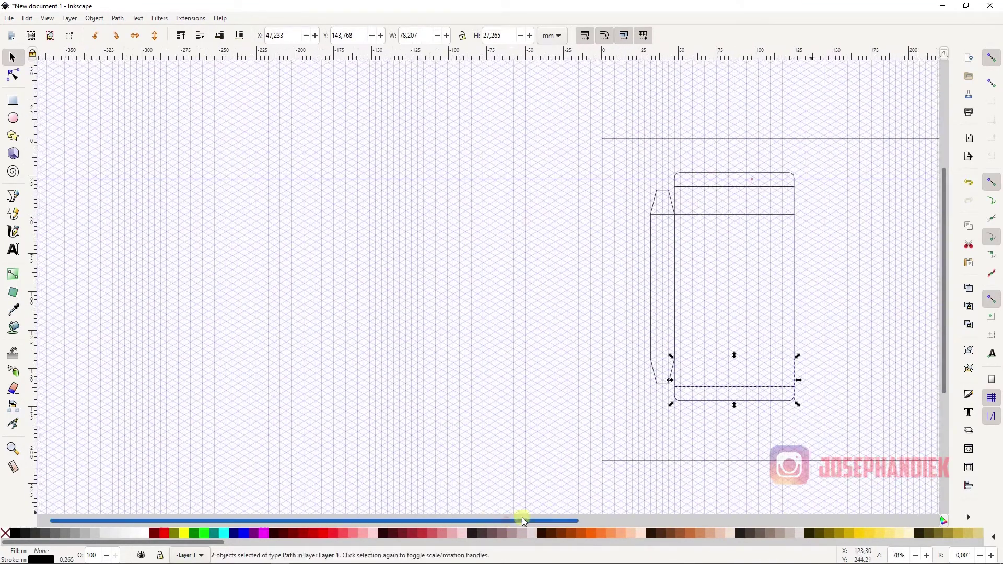
scroll(653, 332, right, 3)
scroll(653, 331, up, 2)
scroll(747, 149, up, 3)
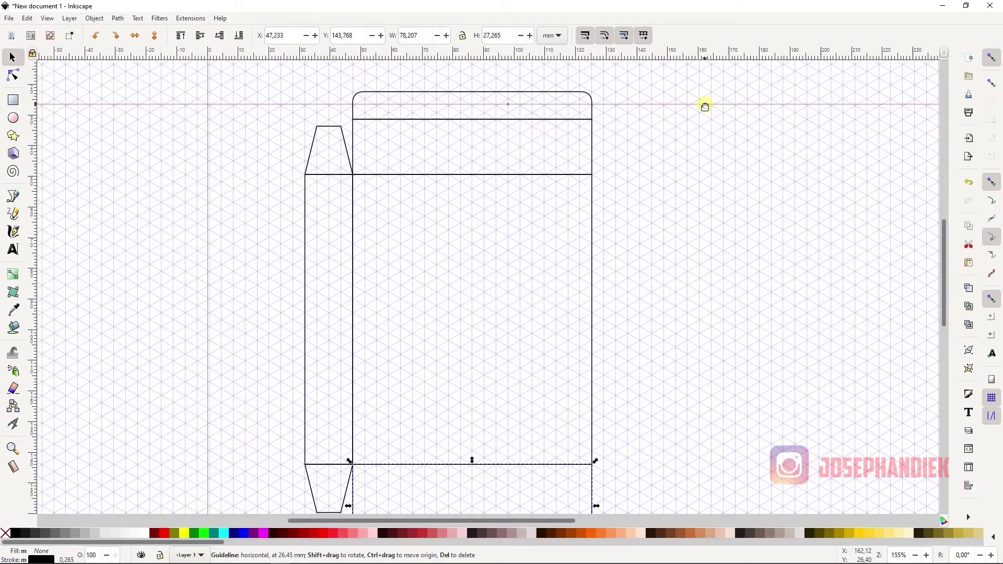
Delete the horizontal guide over the top rounded flap strip and leave nothing selected.
key(Delete)
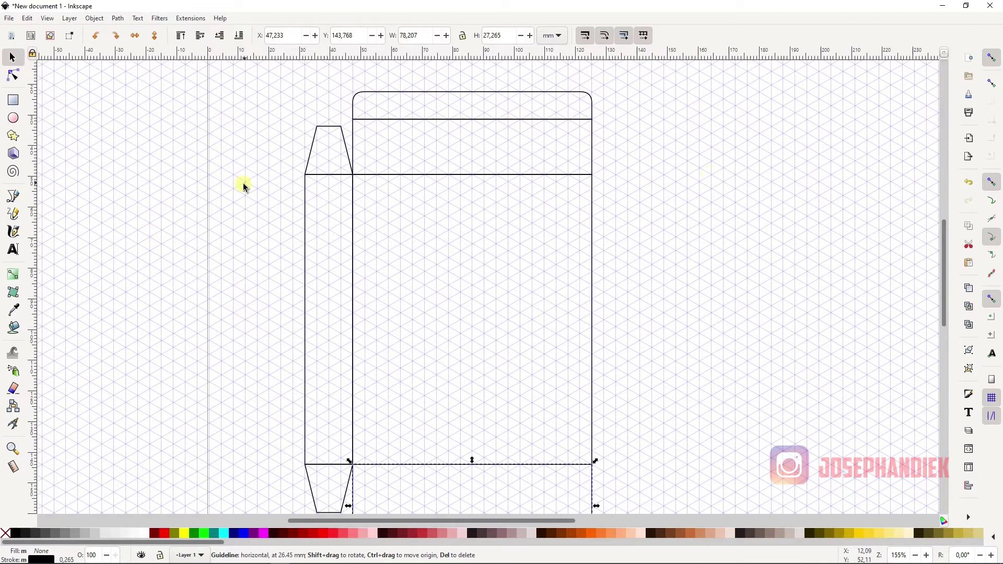
mouse_move(232, 105)
mouse_down()
mouse_move(351, 526)
mouse_move(349, 502)
mouse_up()
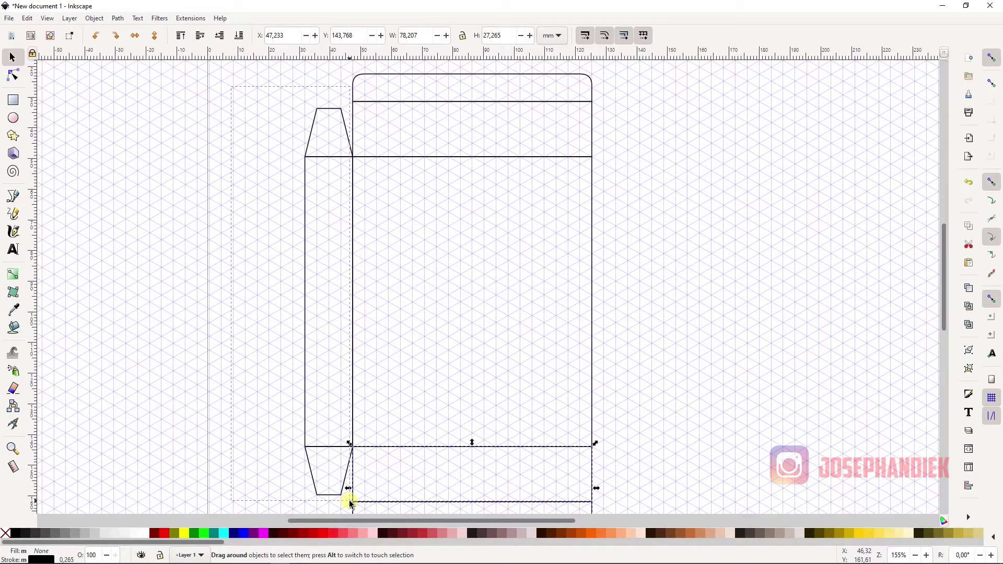
Copy the top-left trapezoid flap, tall left side panel and bottom-left flap together.
click(317, 124)
click(255, 195)
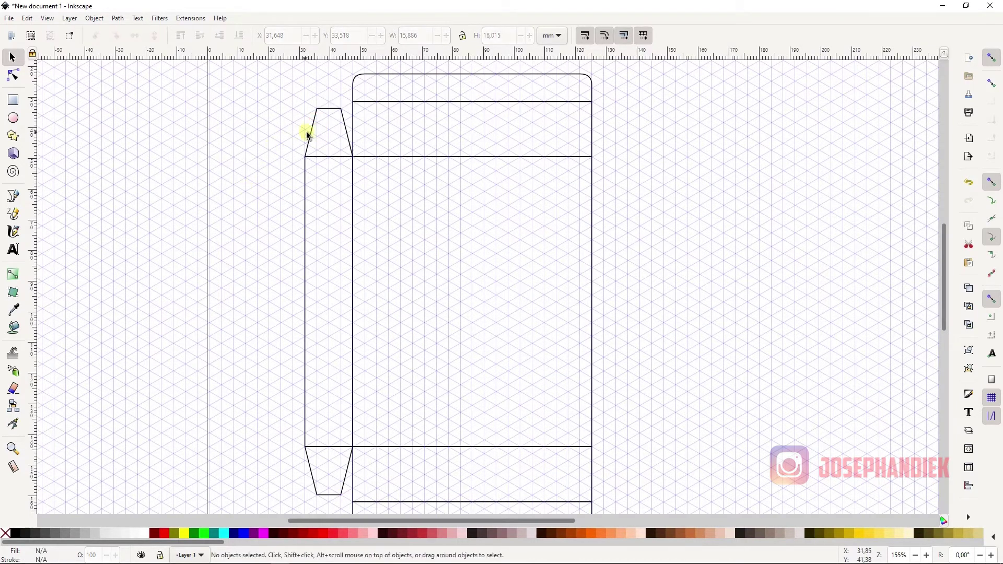
click(316, 126)
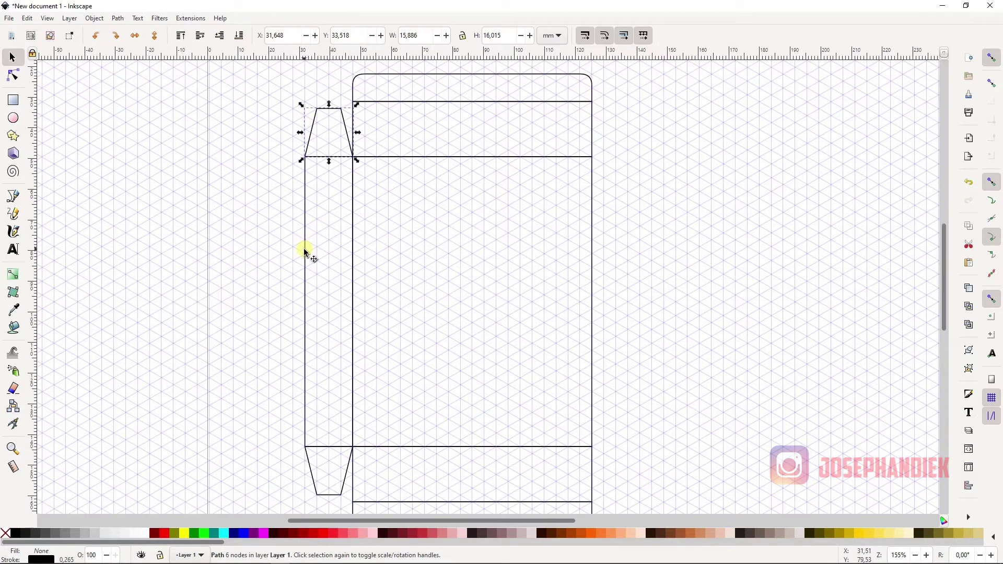
key(shift)
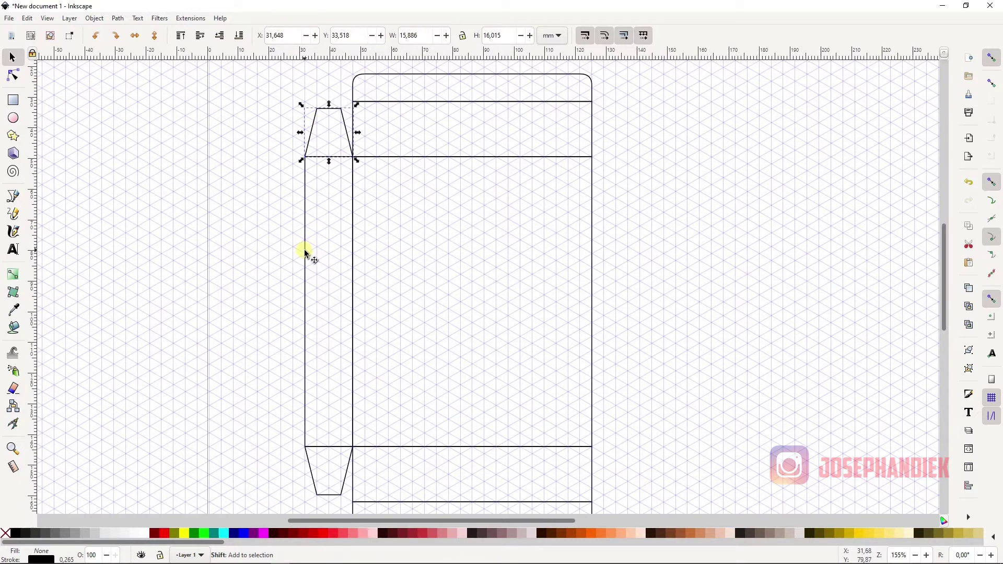
shift+click(306, 254)
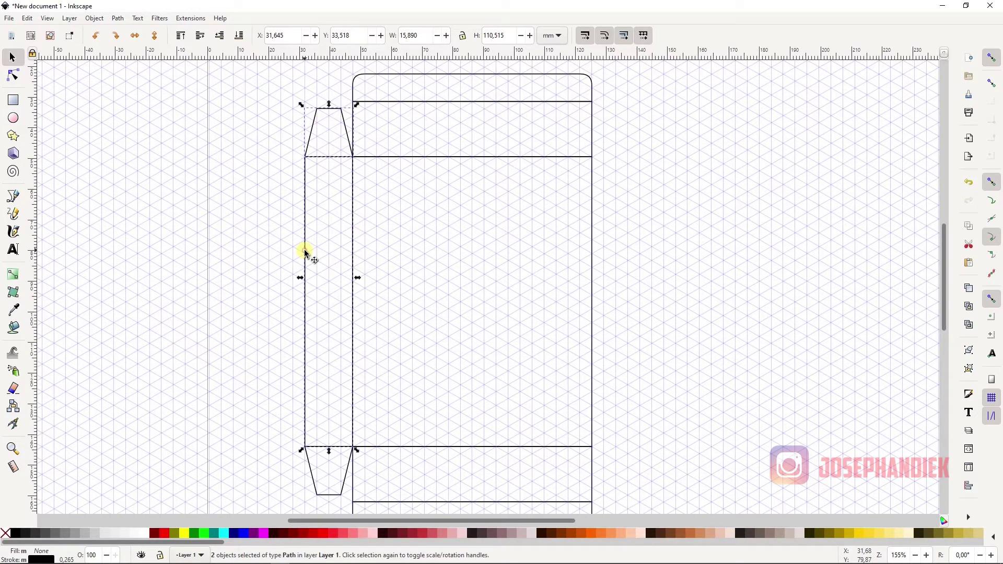
shift+click(311, 464)
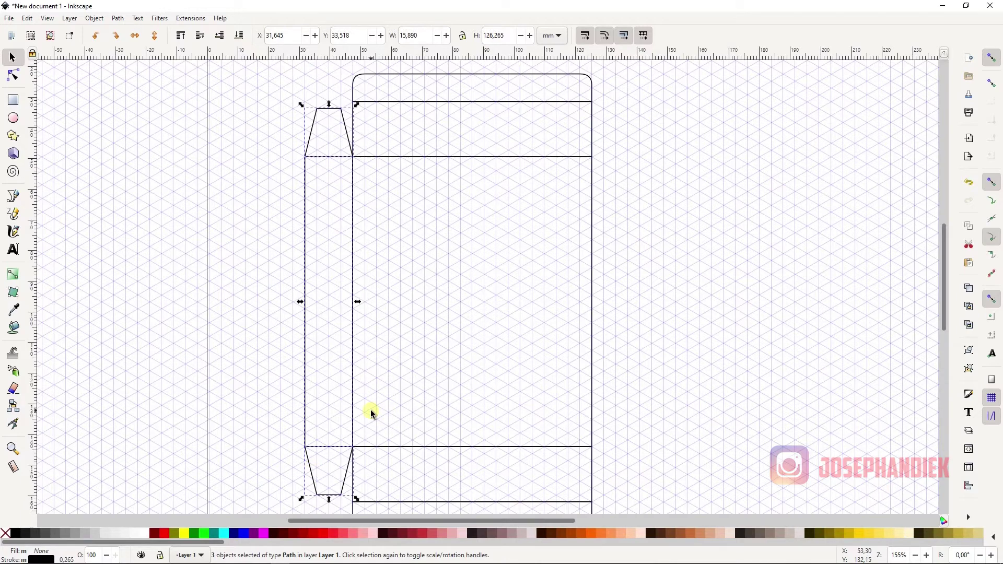
right_click(307, 244)
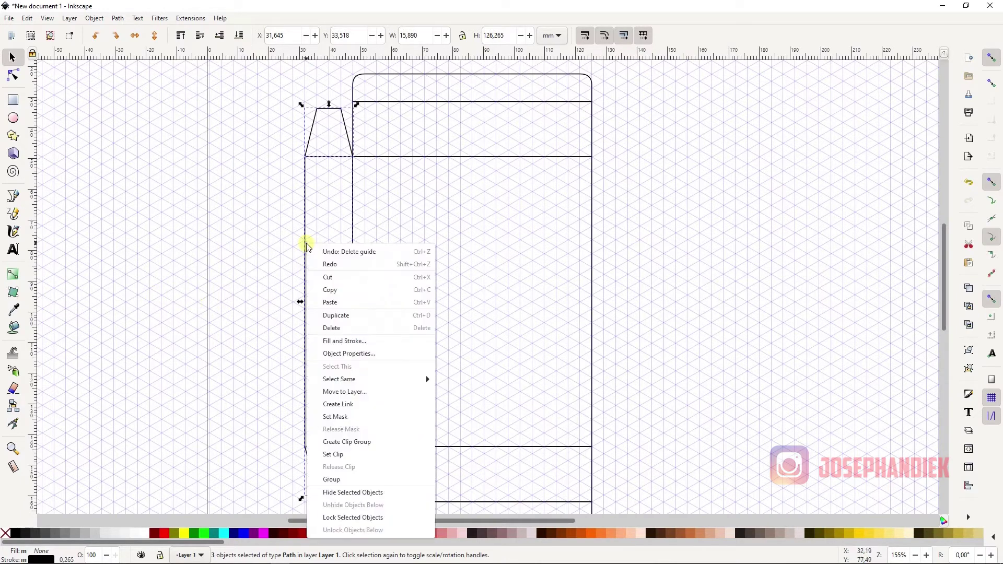
click(331, 289)
Paste the copied side strip and snap it to the front panel's right edge.
right_click(248, 219)
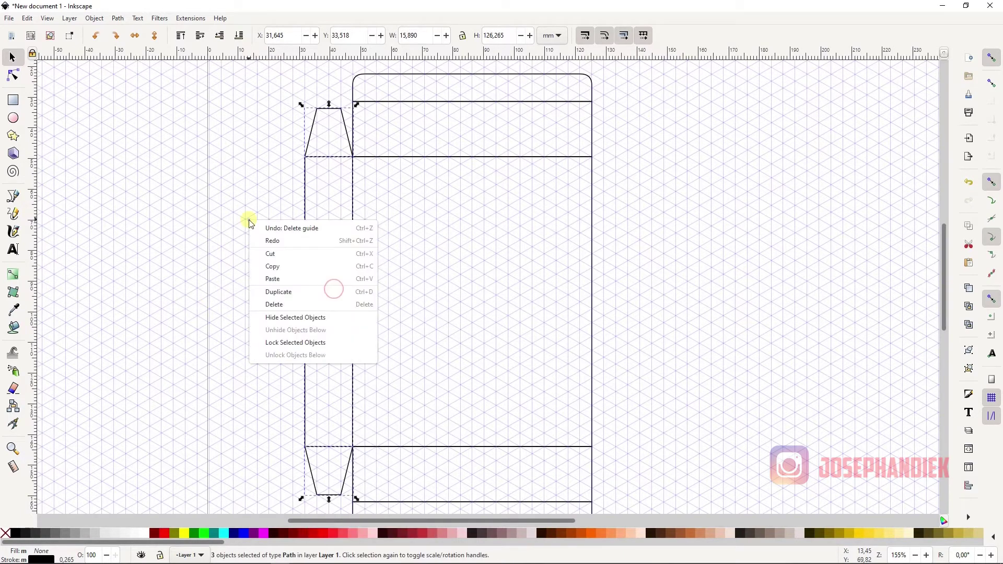
click(261, 279)
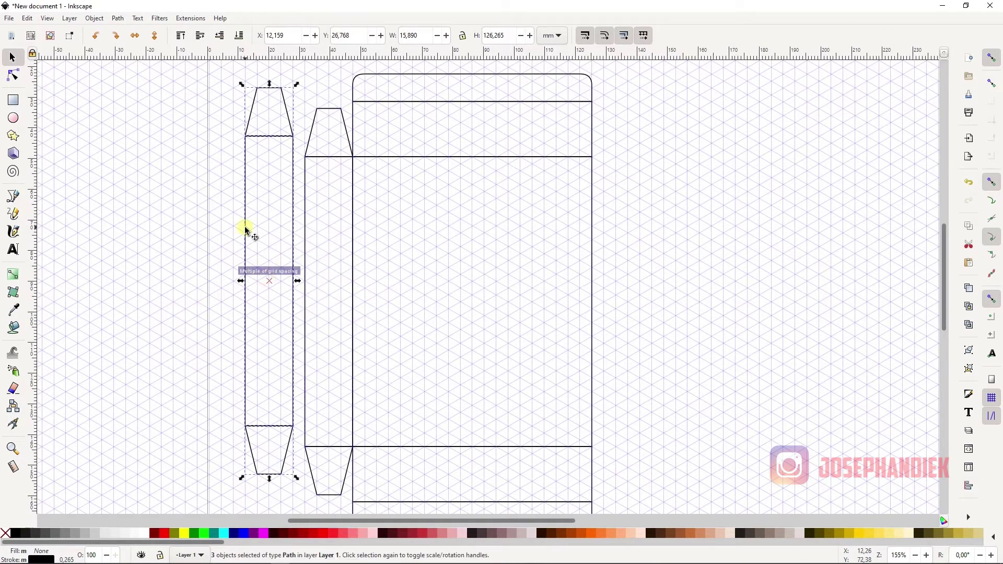
mouse_move(246, 228)
mouse_down()
mouse_move(375, 250)
mouse_move(598, 257)
mouse_up()
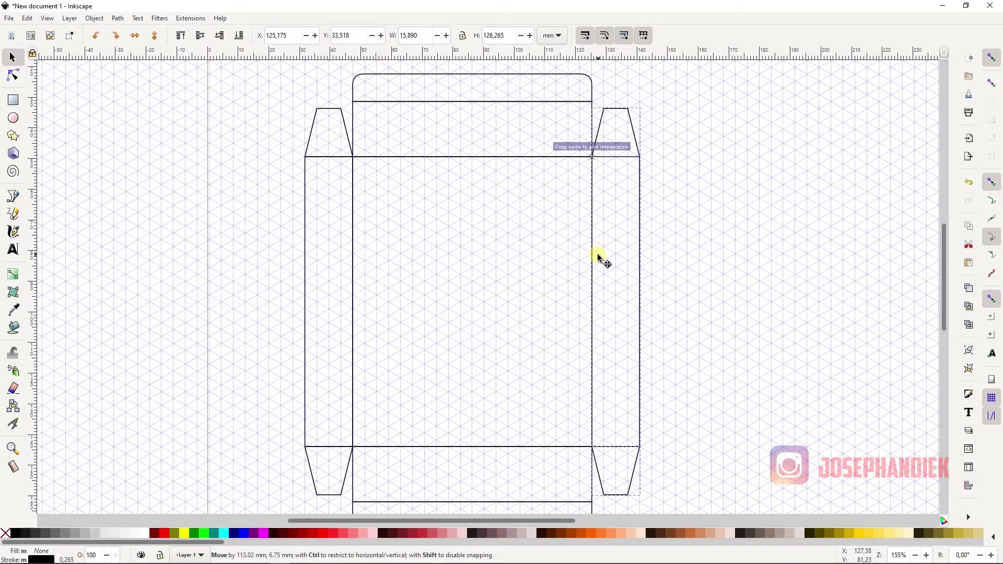
drag(599, 258, 599, 257)
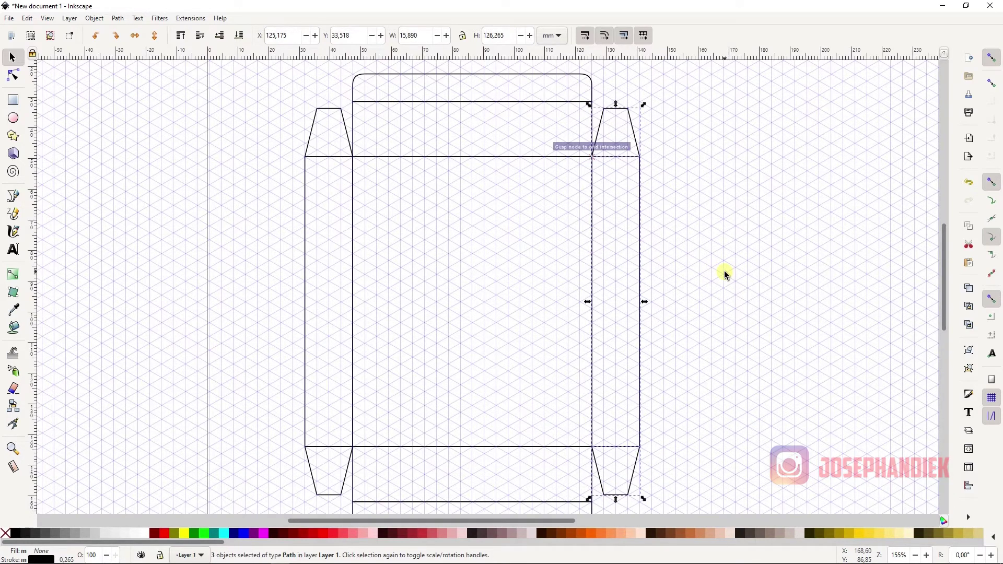
key(ctrl)
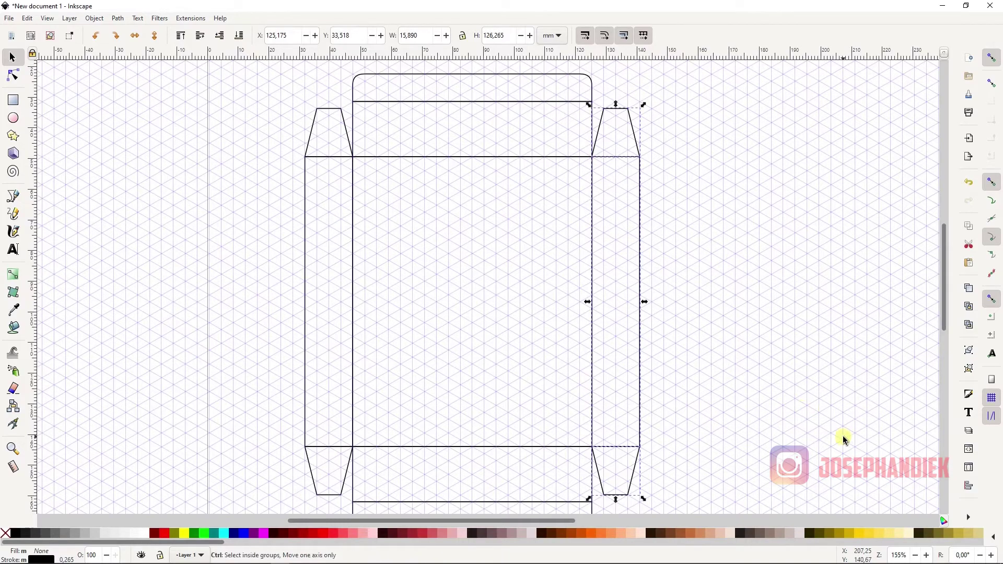
Duplicate the 78.2 × 94.8 mm front panel and snap the copy beside the right side strip.
scroll(845, 440, down, 2)
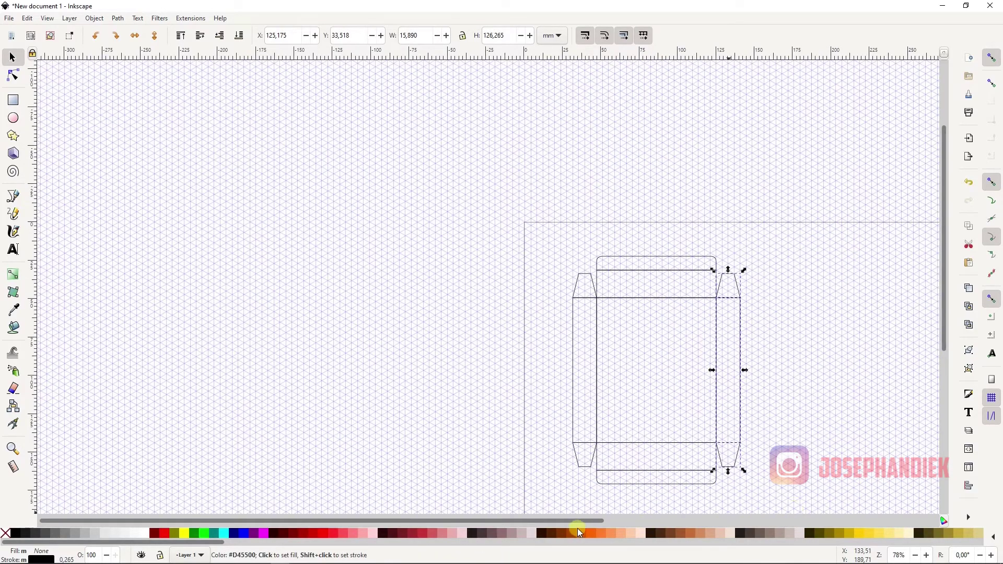
scroll(575, 519, right, 3)
scroll(701, 340, down, 2)
scroll(701, 340, up, 2)
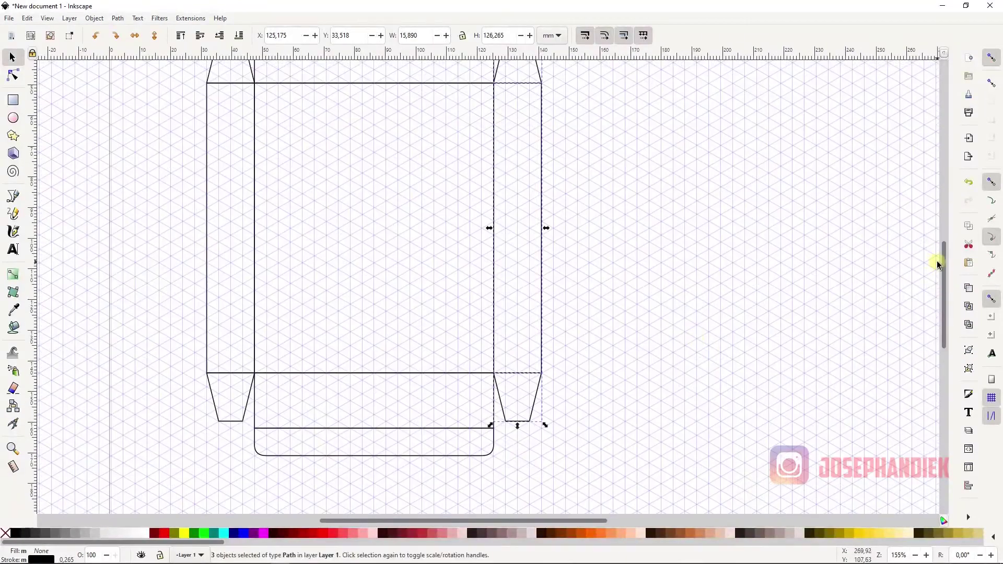
scroll(937, 265, up, 2)
click(256, 206)
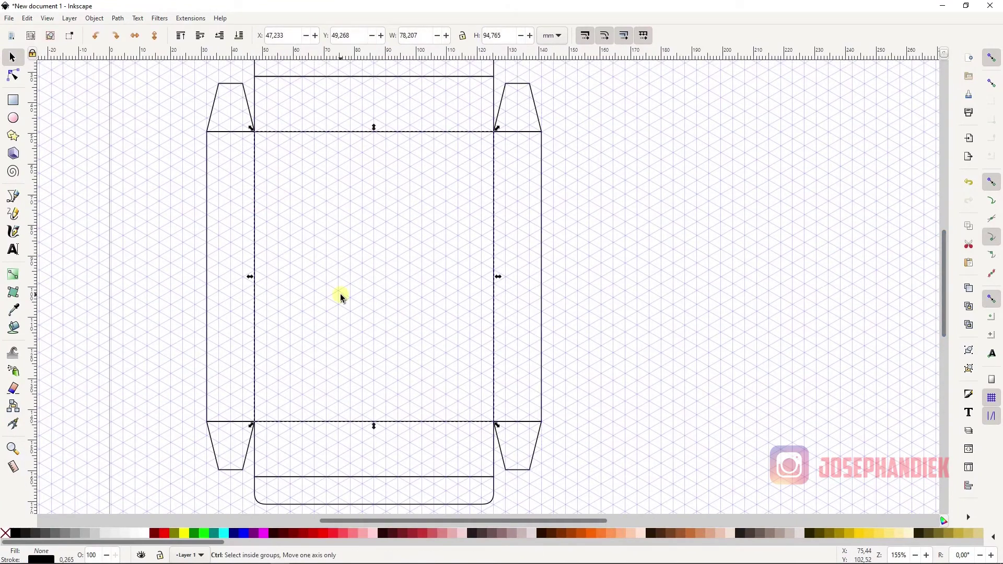
right_click(260, 235)
click(282, 278)
key(ctrl+v)
mouse_move(645, 77)
mouse_down()
mouse_move(644, 148)
mouse_move(619, 134)
mouse_up()
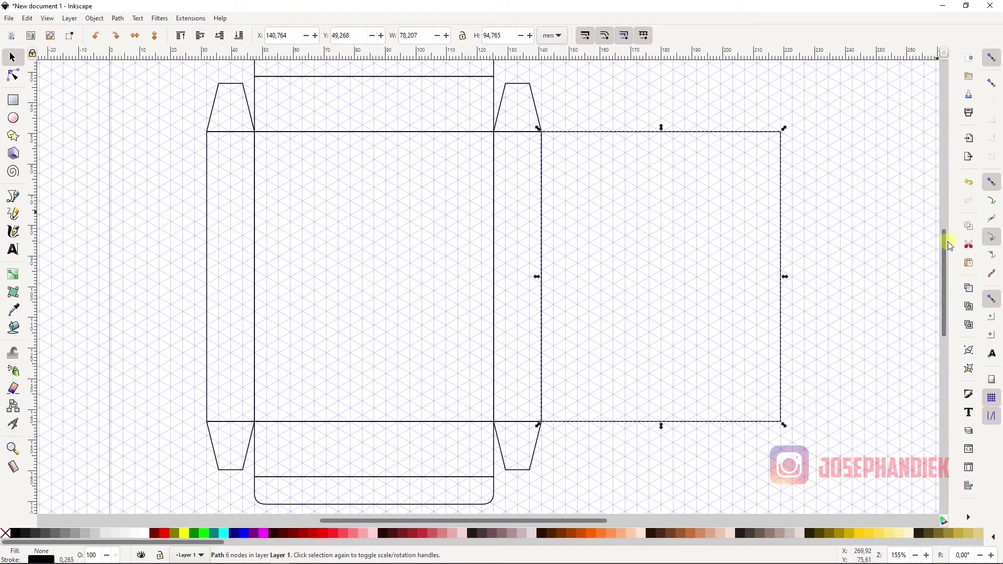
drag(950, 246, 949, 224)
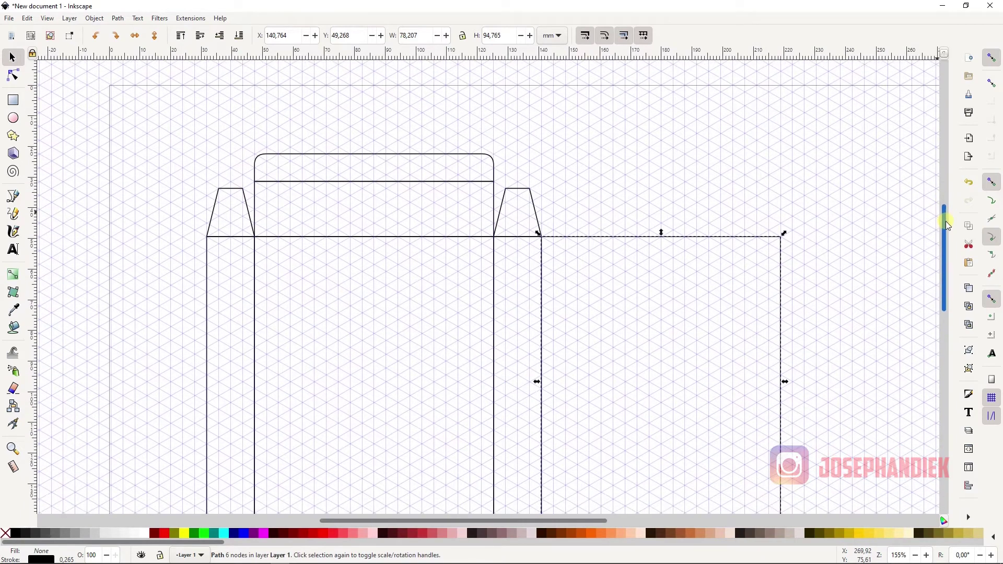
Copy the left lid tab and panel and paste the pair onto the right panel.
click(409, 182)
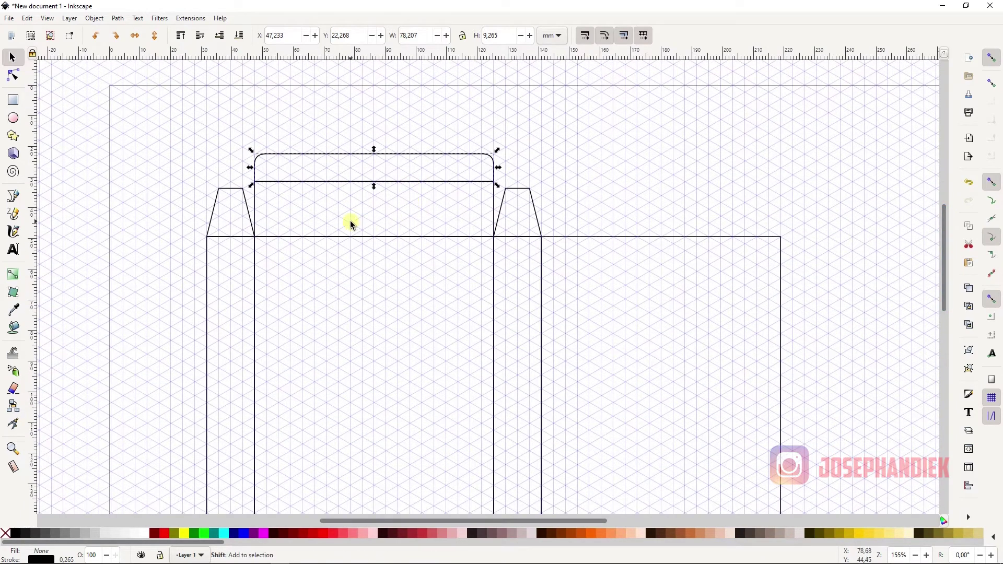
shift+click(253, 224)
right_click(336, 179)
click(360, 224)
right_click(617, 159)
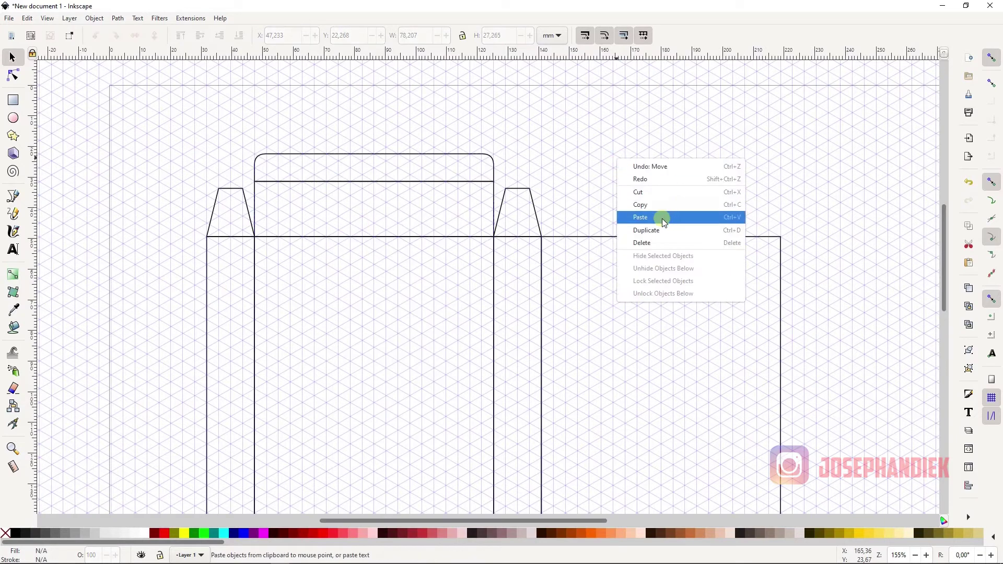
click(662, 218)
drag(618, 213, 618, 184)
Raise the pasted tab and stretch the right panel's top edge up to meet it, undoing a stray move.
click(656, 157)
drag(656, 157, 660, 81)
click(660, 182)
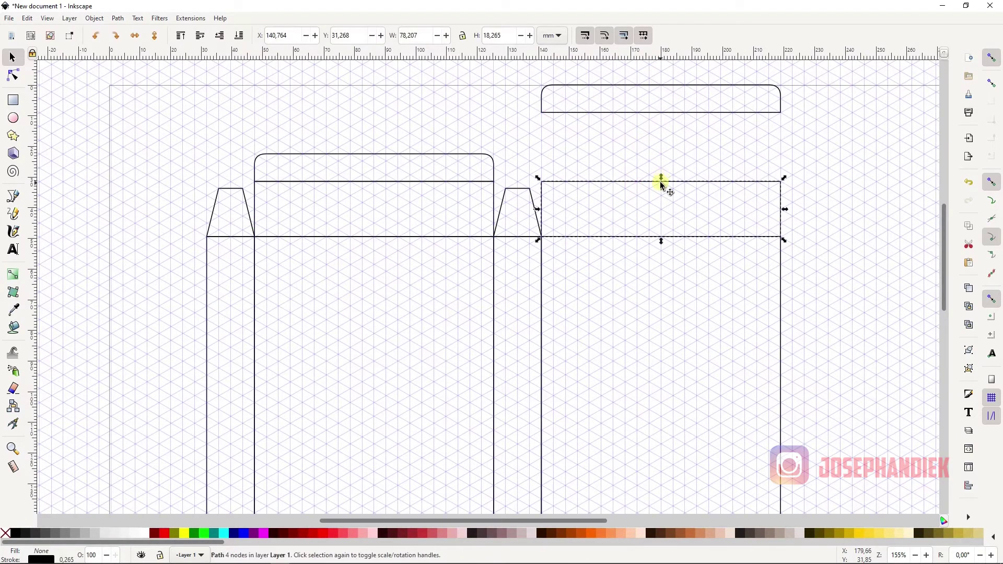
drag(662, 185, 657, 111)
key(Escape)
scroll(690, 112, up, 1)
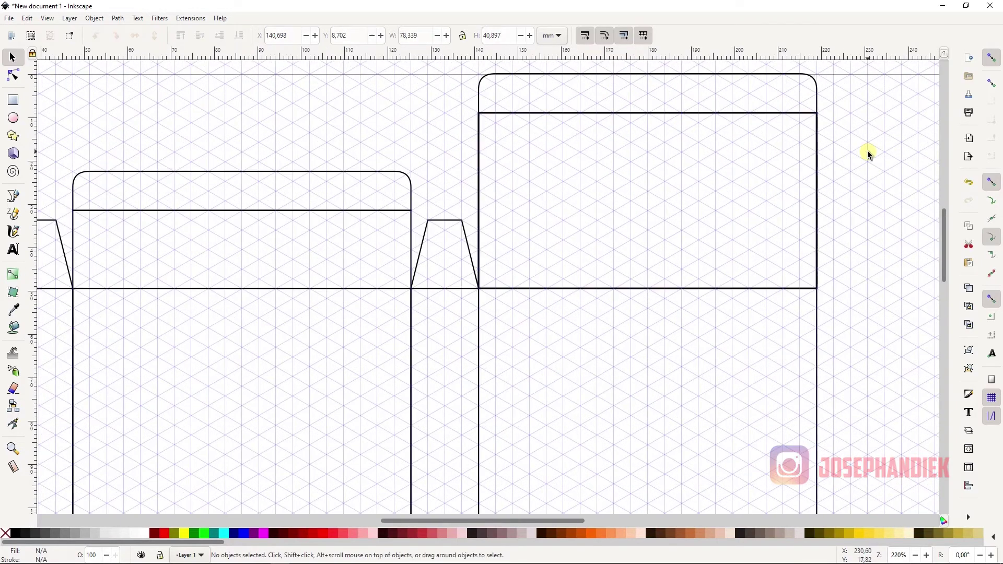
drag(479, 173, 559, 193)
key(ctrl+z)
key(Escape)
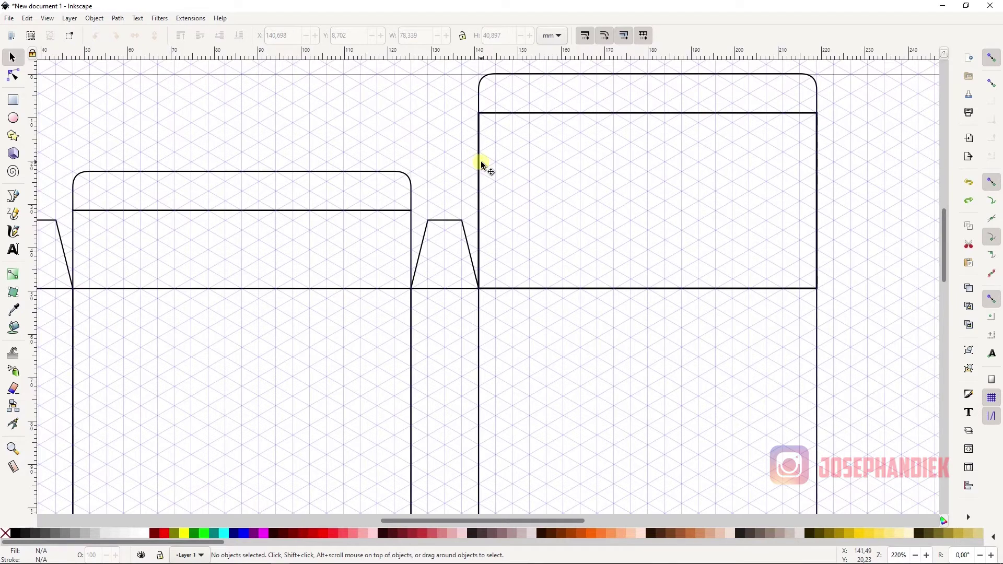
click(515, 80)
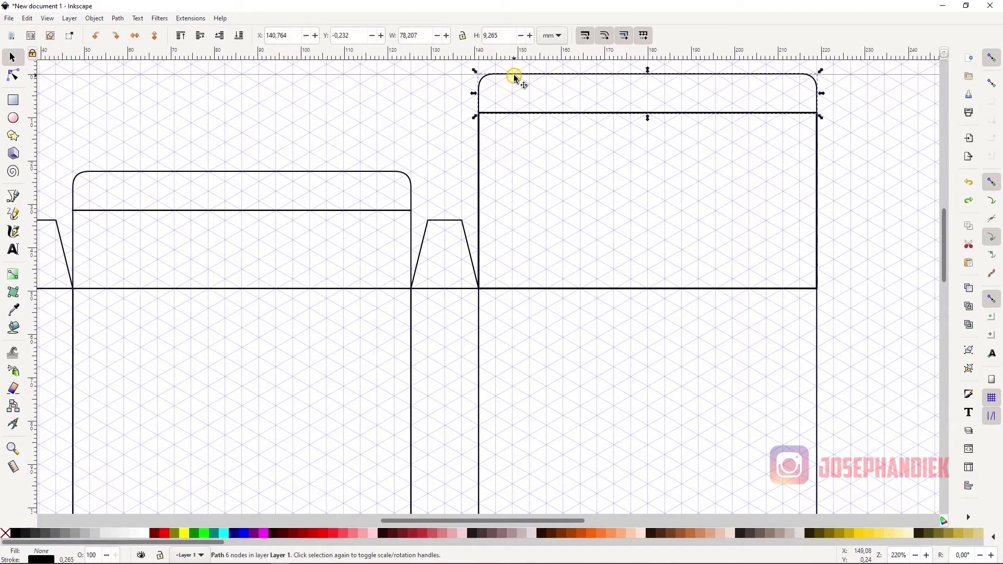
click(380, 173)
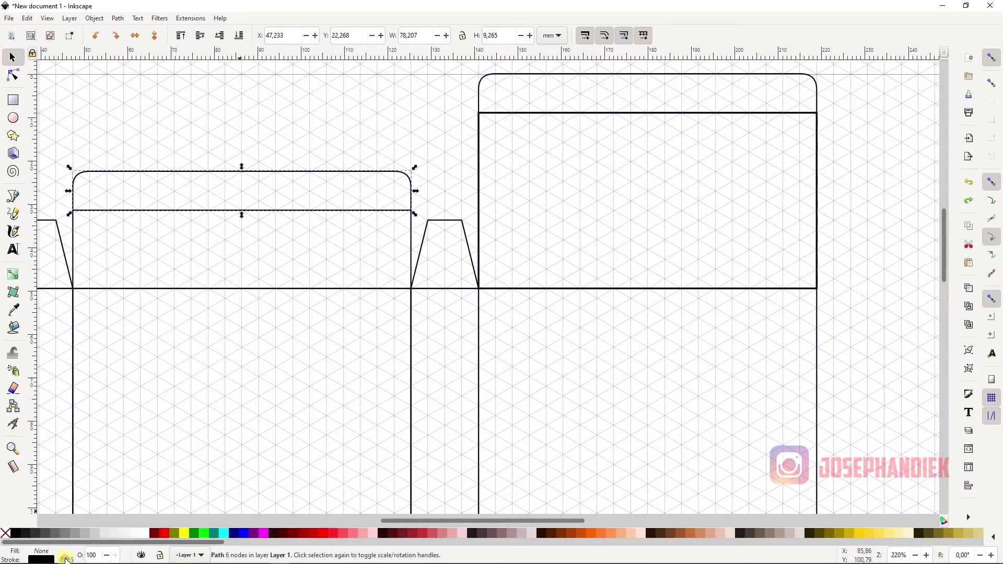
Check the lid tab's stroke width in the Fill and Stroke panel.
click(65, 559)
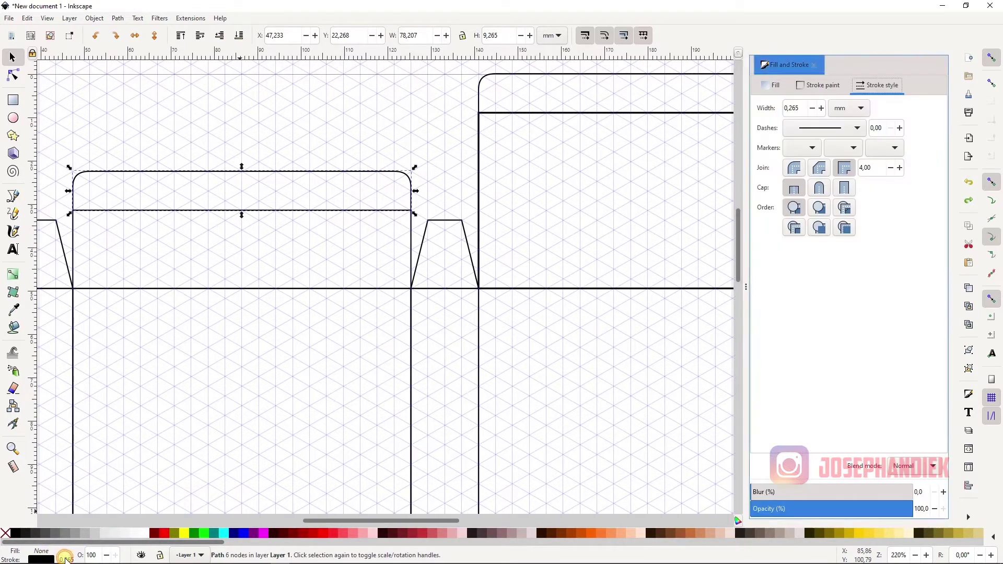
click(801, 107)
drag(795, 108, 792, 107)
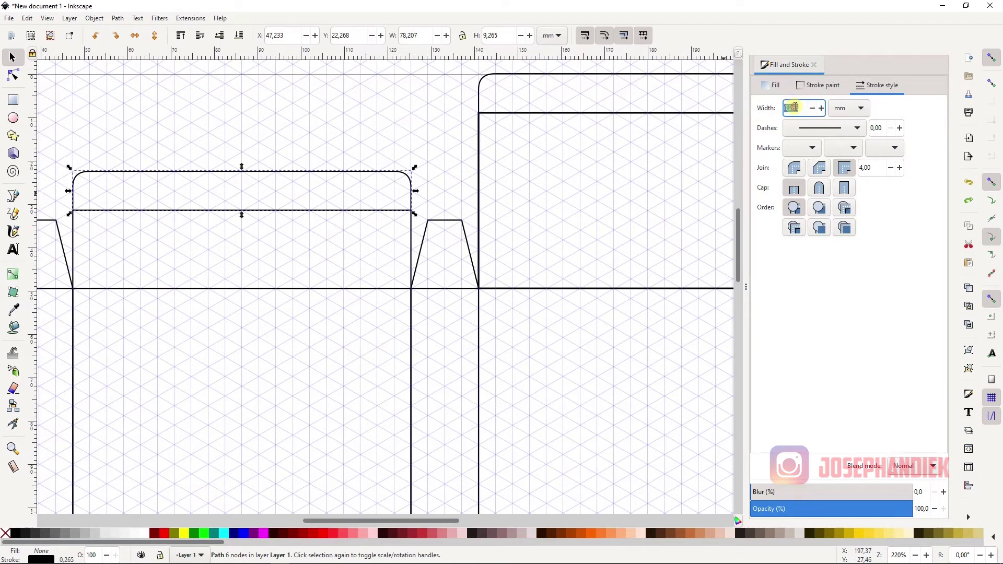
click(817, 65)
Change the right panel's stroke width from 0,397 to 0,265 mm.
click(477, 150)
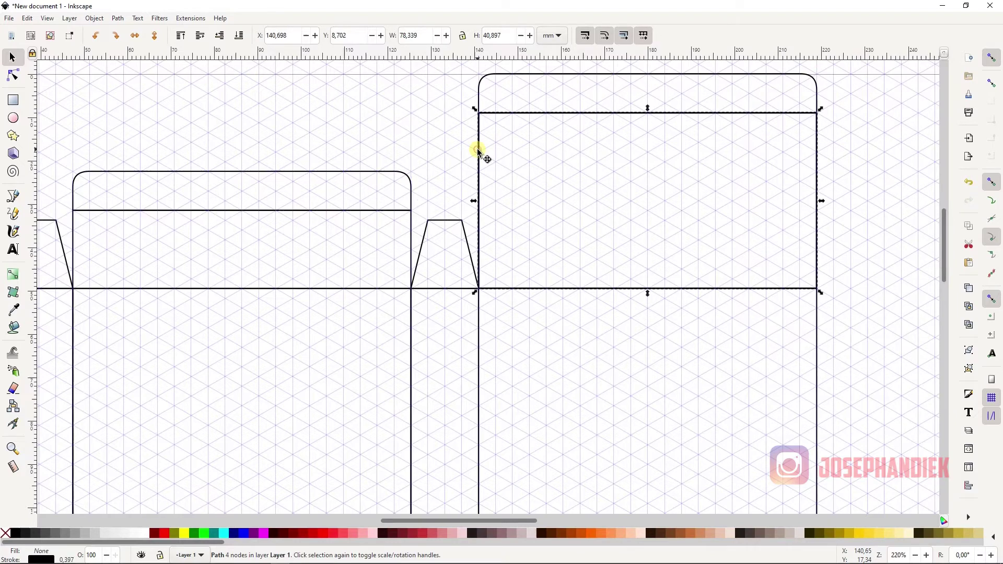
right_click(477, 150)
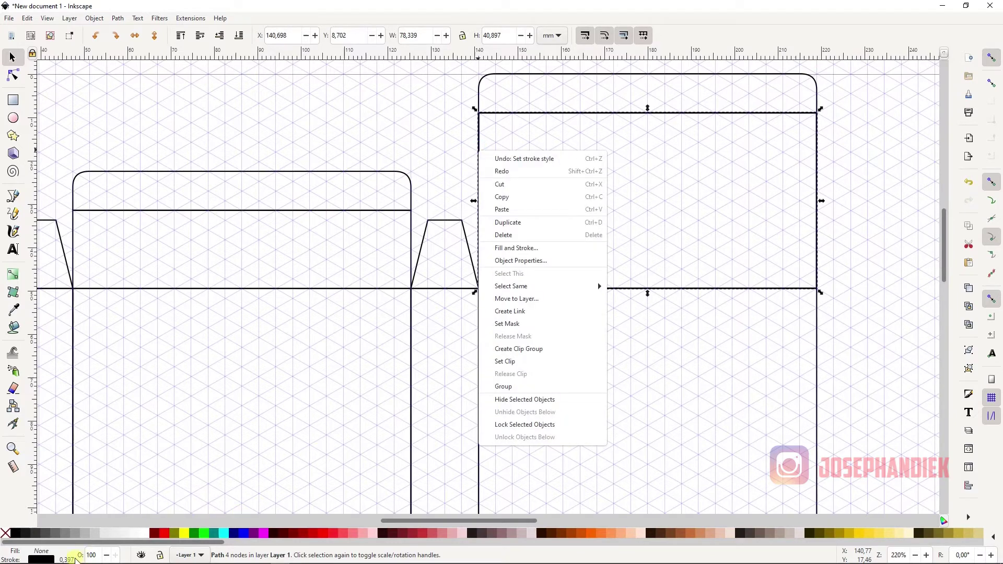
click(75, 558)
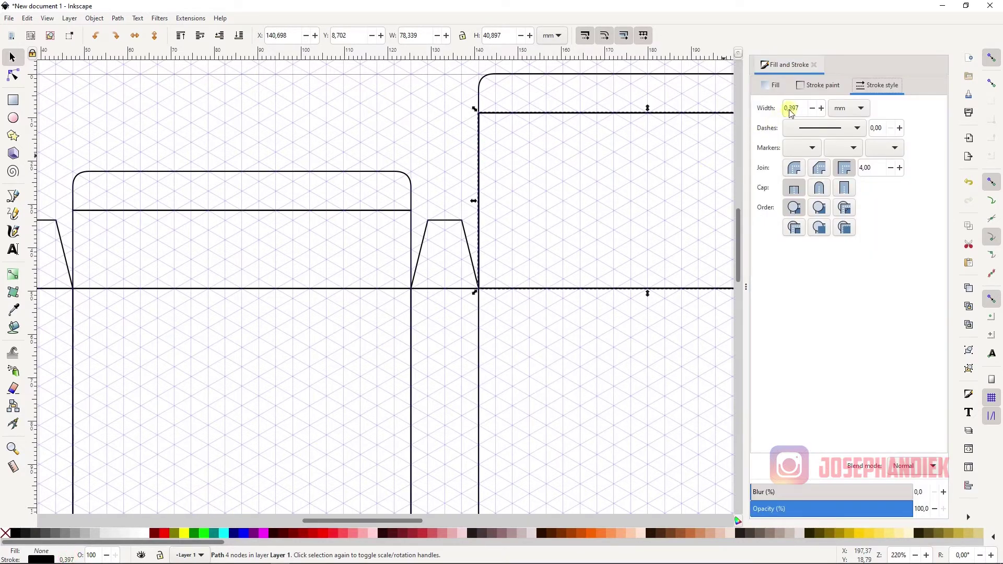
click(793, 108)
text(0,265)
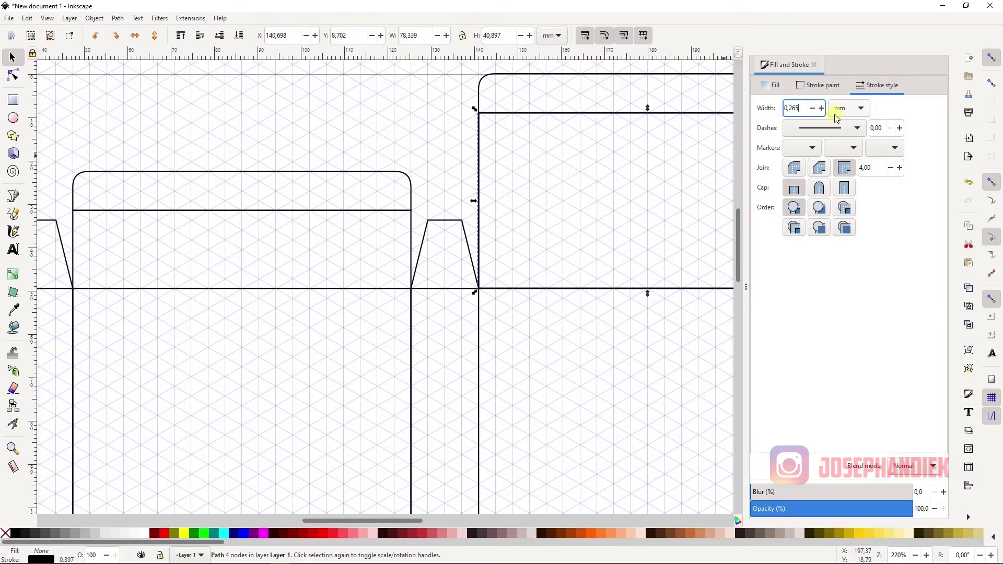
key(Return)
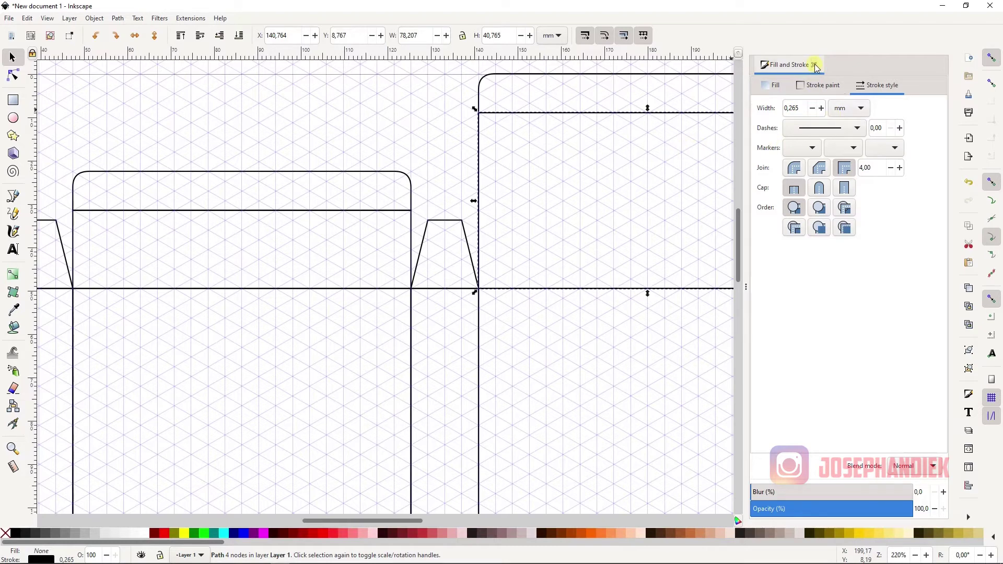
click(815, 65)
key(Escape)
click(13, 196)
Draw a small closed rectangular path inside the right panel with the Bezier tool.
click(637, 234)
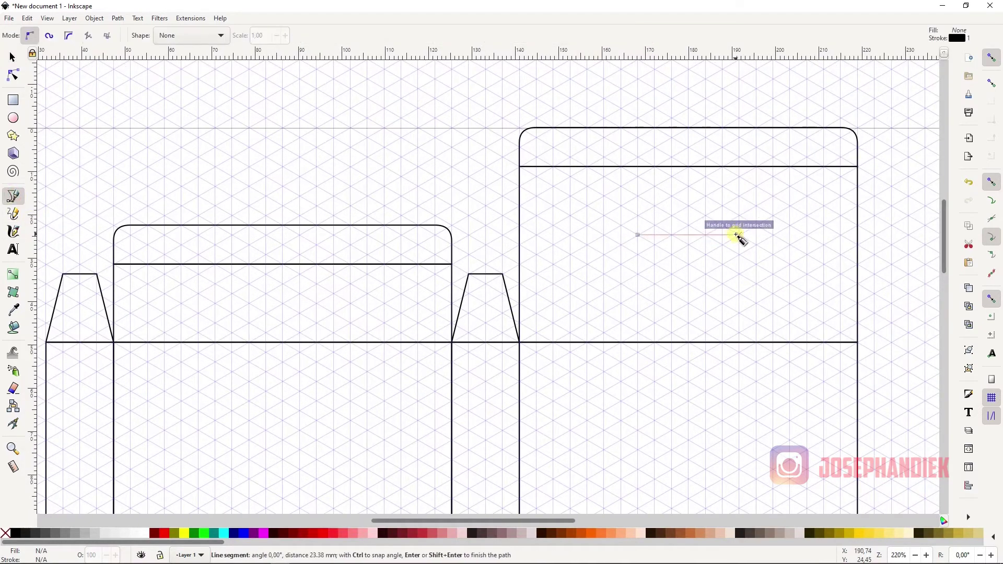
click(738, 235)
click(642, 216)
click(638, 235)
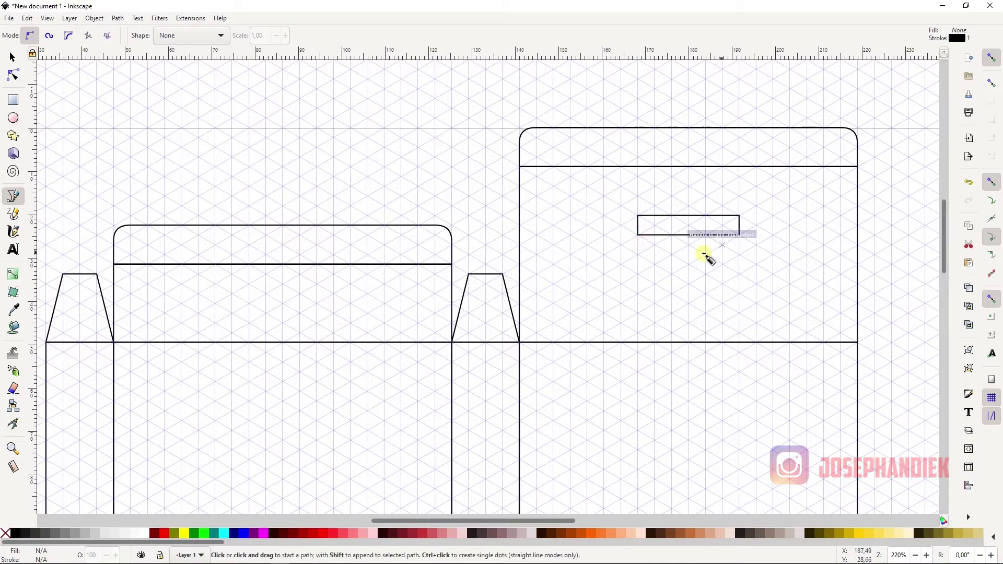
key(s)
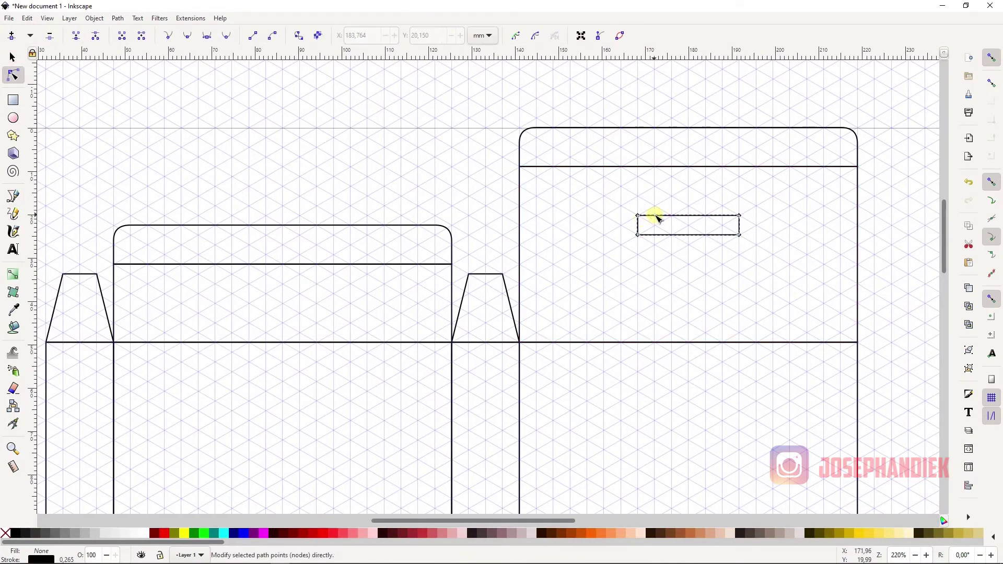
Add a node midway along the rectangle's top edge and raise it into a peak.
click(659, 216)
double_click(699, 216)
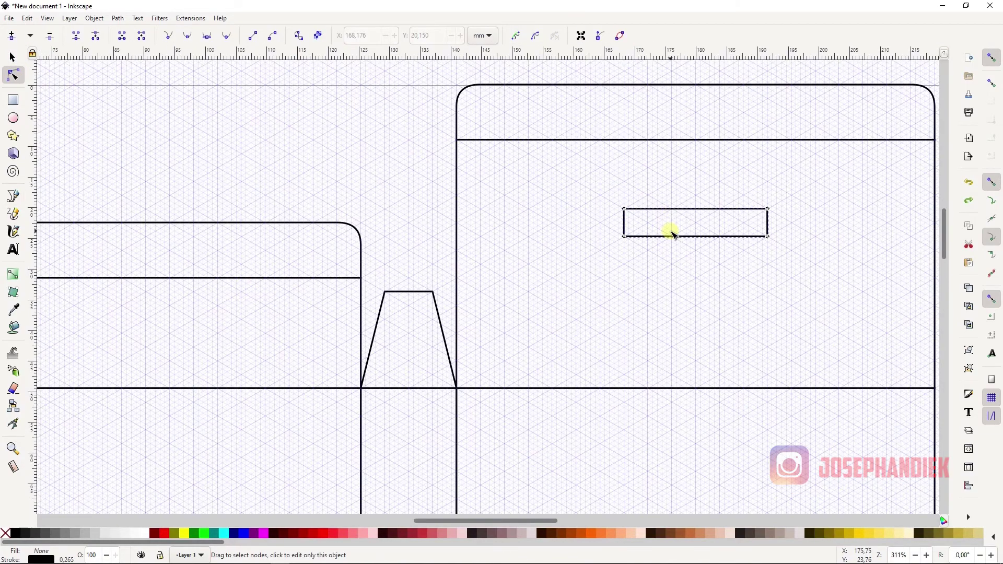
ctrl+scroll(680, 224, up, 1)
ctrl+scroll(716, 214, up, 2)
click(723, 203)
double_click(673, 202)
drag(673, 201, 672, 173)
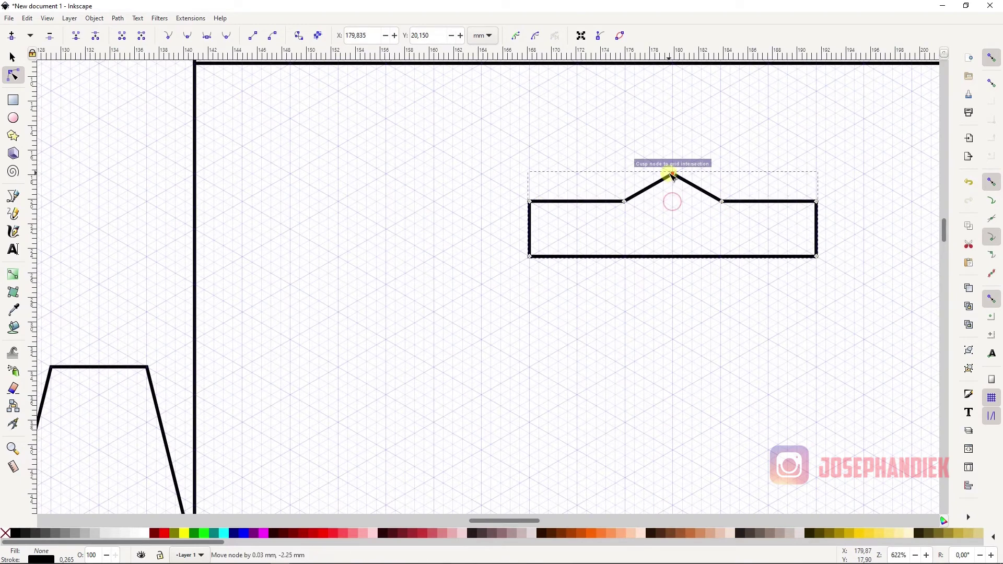
right_click(722, 204)
click(257, 48)
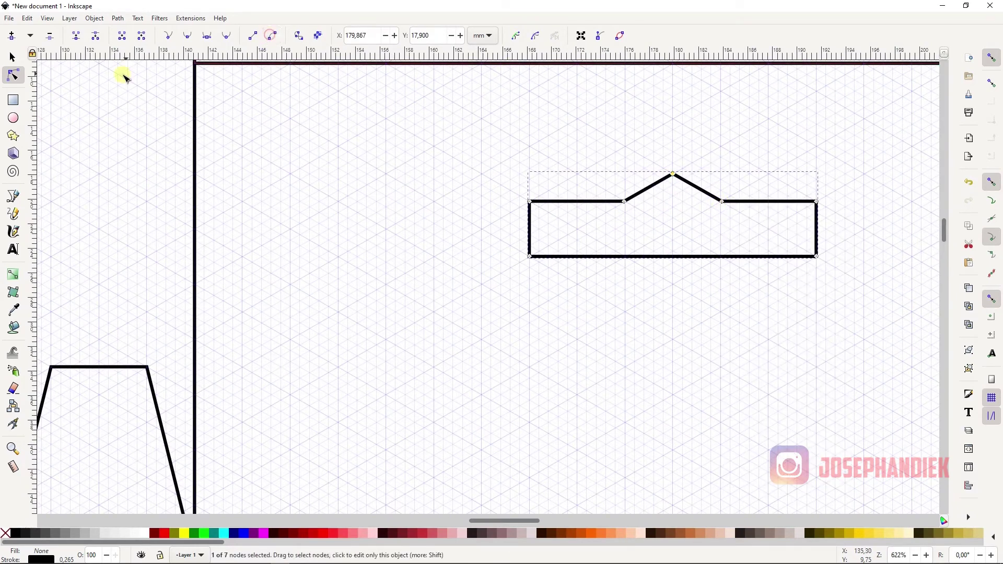
click(13, 56)
click(13, 75)
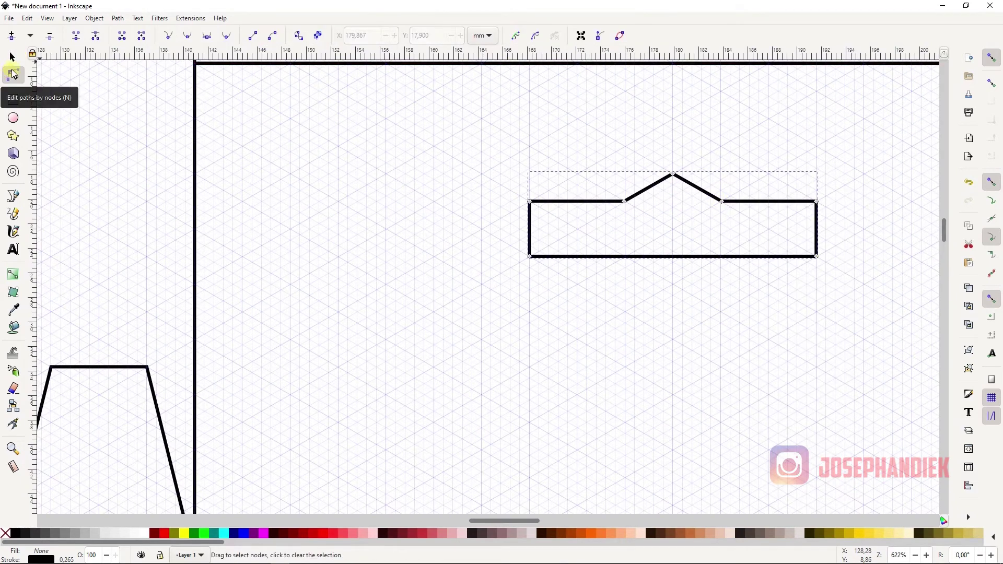
Curve the peak's slopes into a dome and bow both short ends outward.
right_click(628, 204)
click(547, 168)
right_click(672, 176)
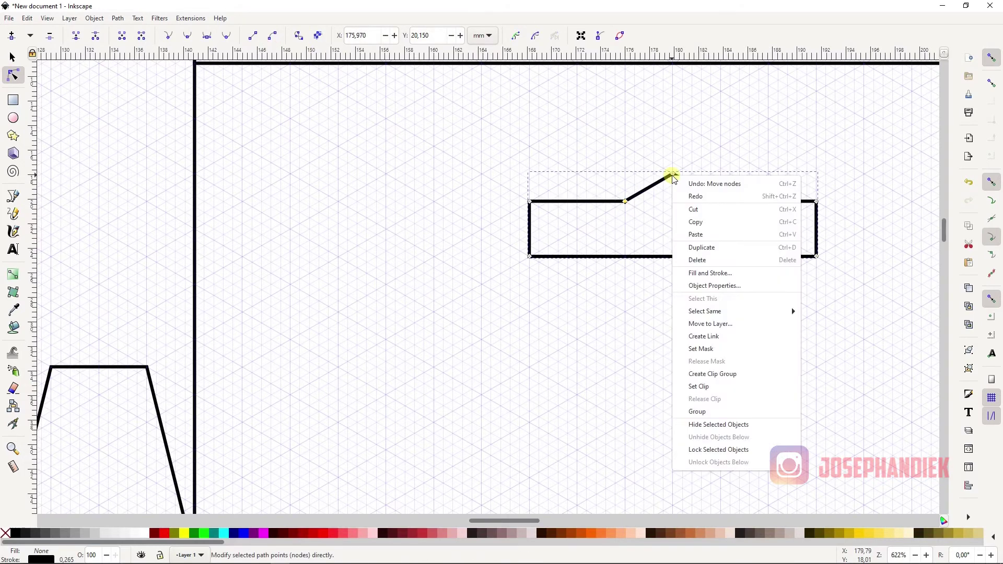
click(566, 273)
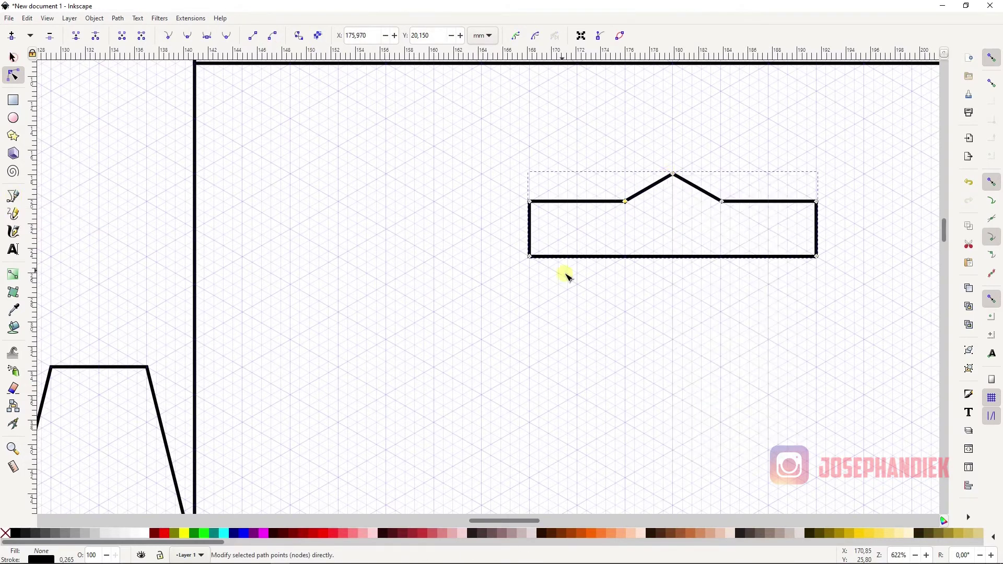
drag(664, 256, 672, 280)
key(ctrl+z)
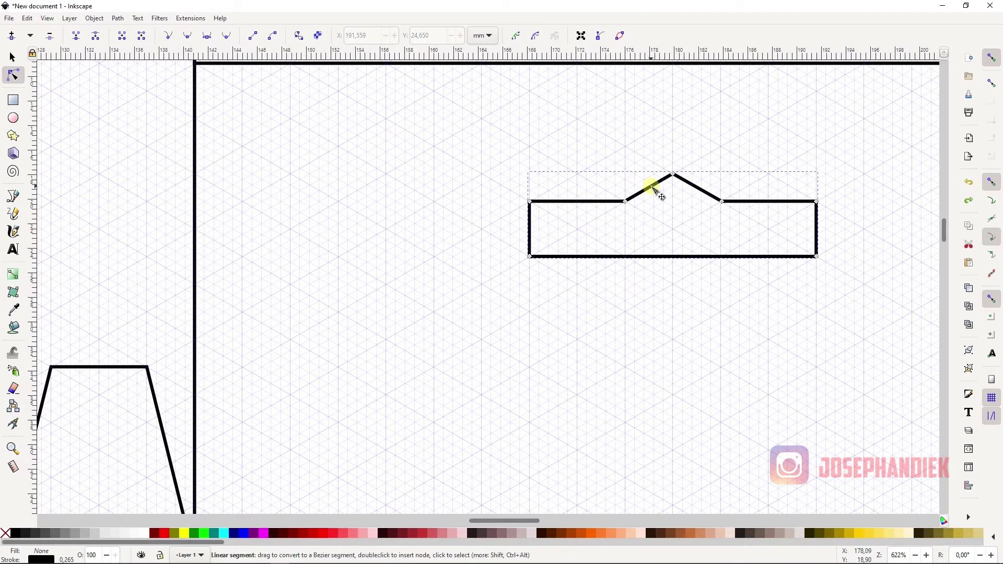
mouse_move(650, 188)
mouse_down()
mouse_move(710, 194)
mouse_move(703, 184)
mouse_up()
right_click(673, 175)
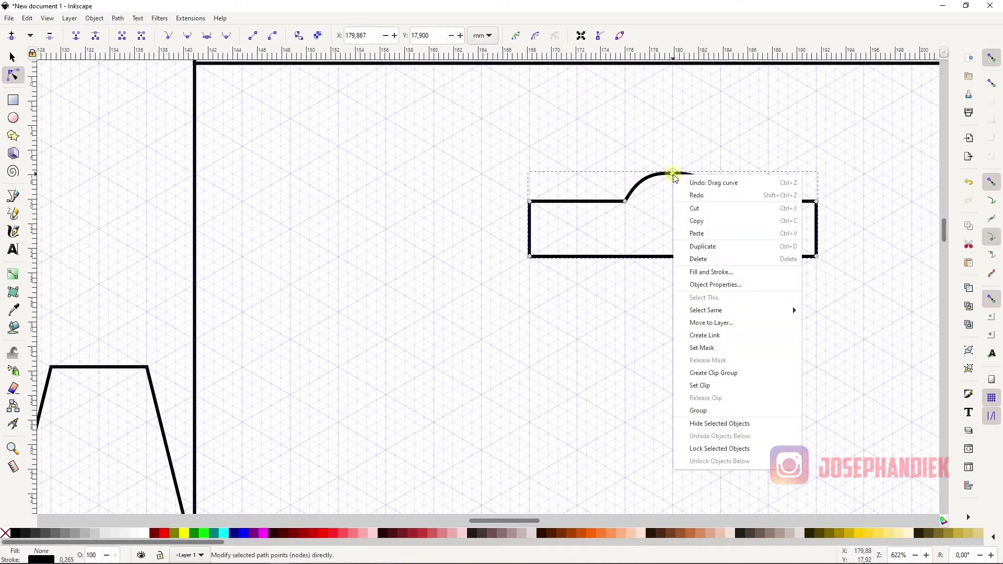
click(671, 251)
drag(529, 230, 502, 230)
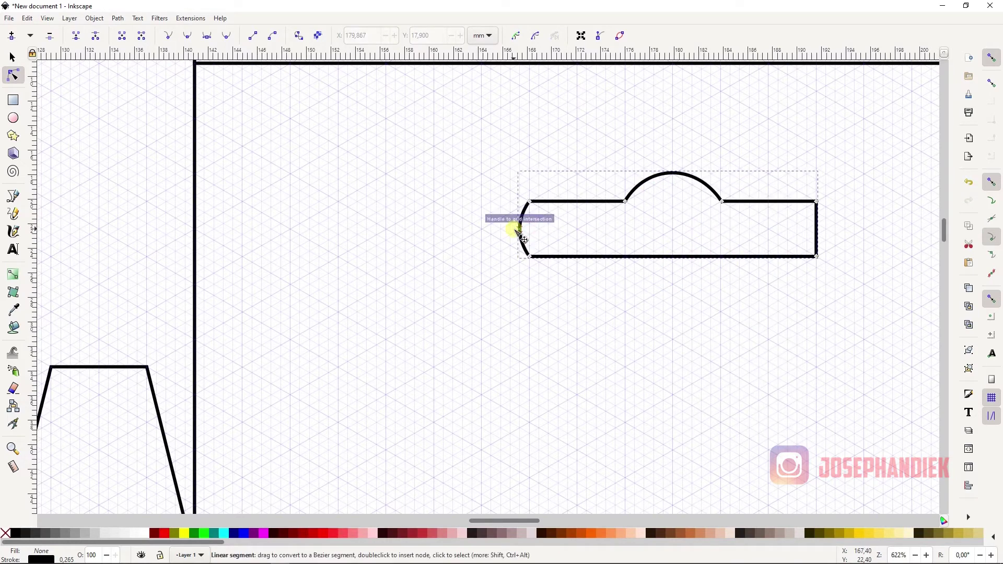
drag(818, 230, 825, 230)
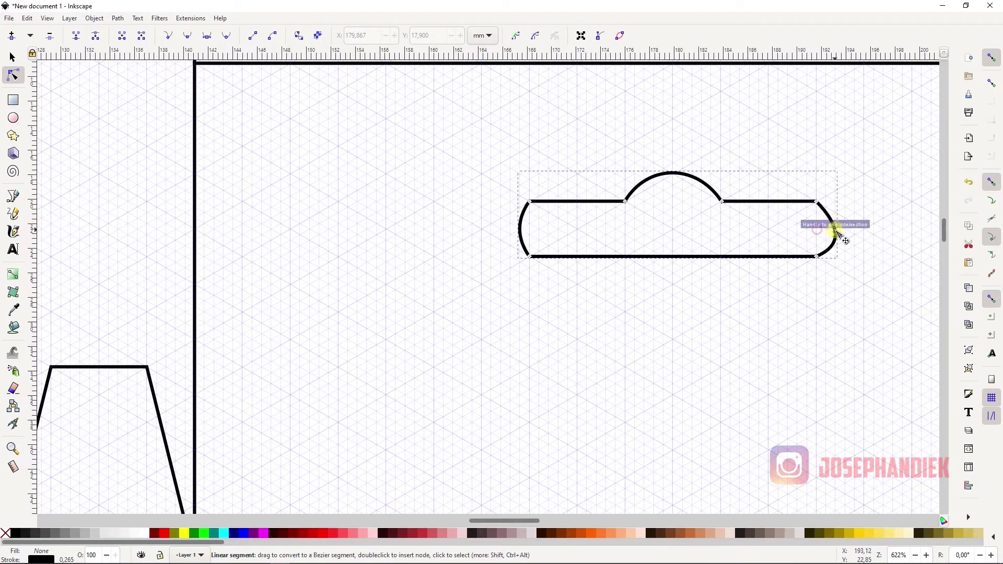
Flatten the domed cutout shape vertically.
click(802, 315)
scroll(789, 310, down, 2)
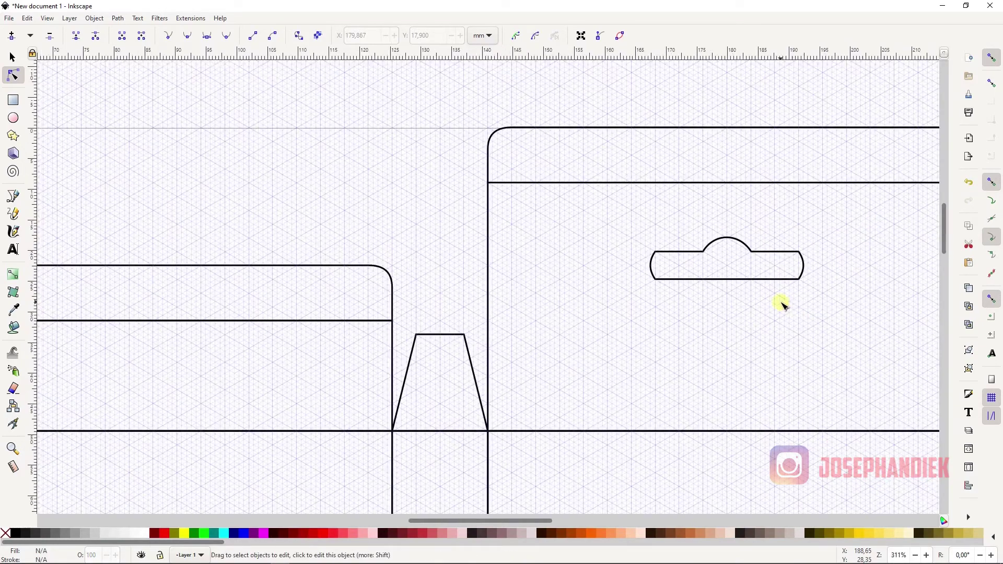
key(s)
drag(727, 285, 688, 205)
click(740, 315)
Duplicate the domed cutout, nudge the original down, and flip the copy upside down.
click(727, 264)
key(ctrl+d)
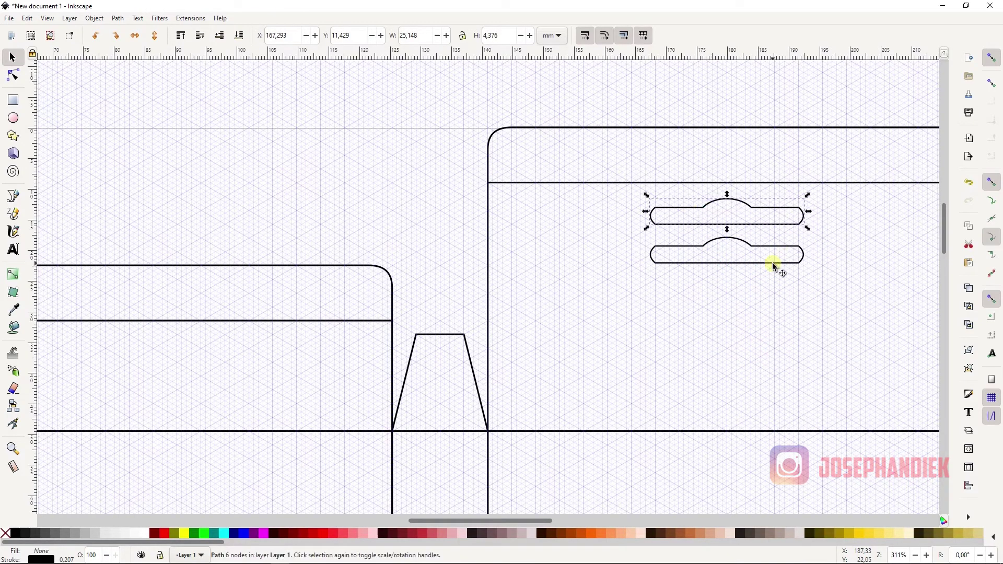
click(724, 264)
drag(723, 264, 722, 276)
click(717, 223)
click(156, 36)
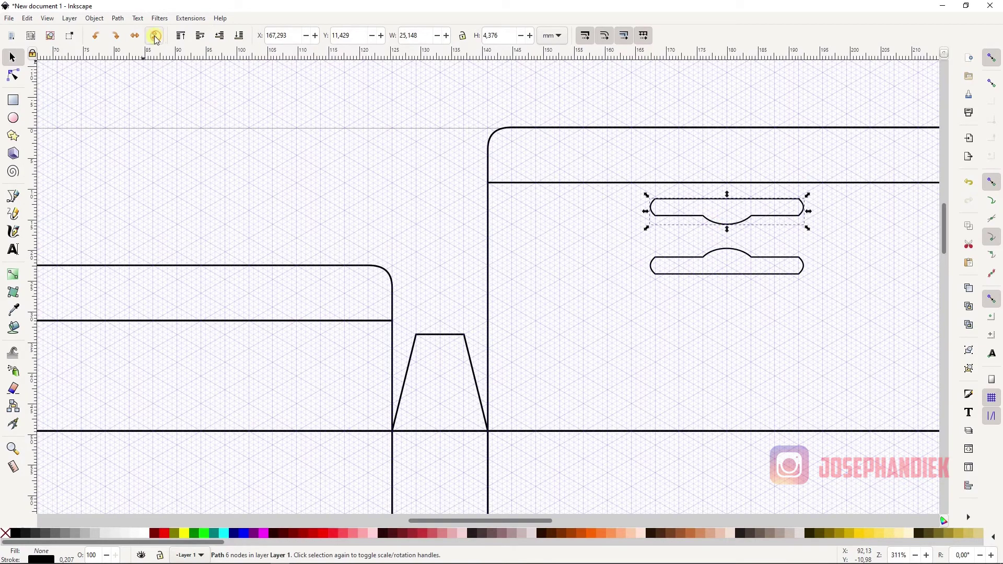
ctrl+scroll(527, 470, down, 2)
scroll(488, 160, down, 8)
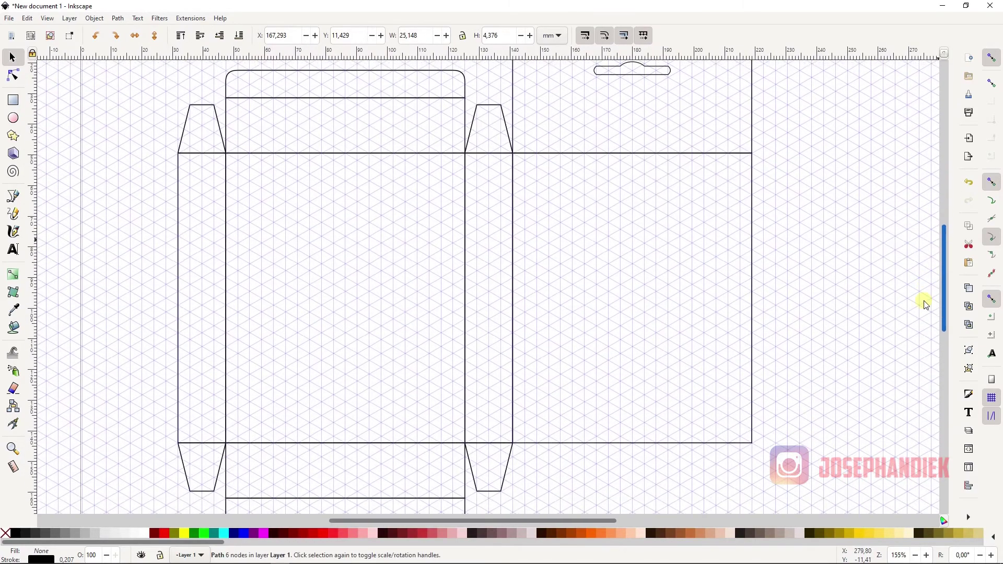
Copy the narrow side strip and paste it against the box's right edge.
click(466, 212)
right_click(495, 209)
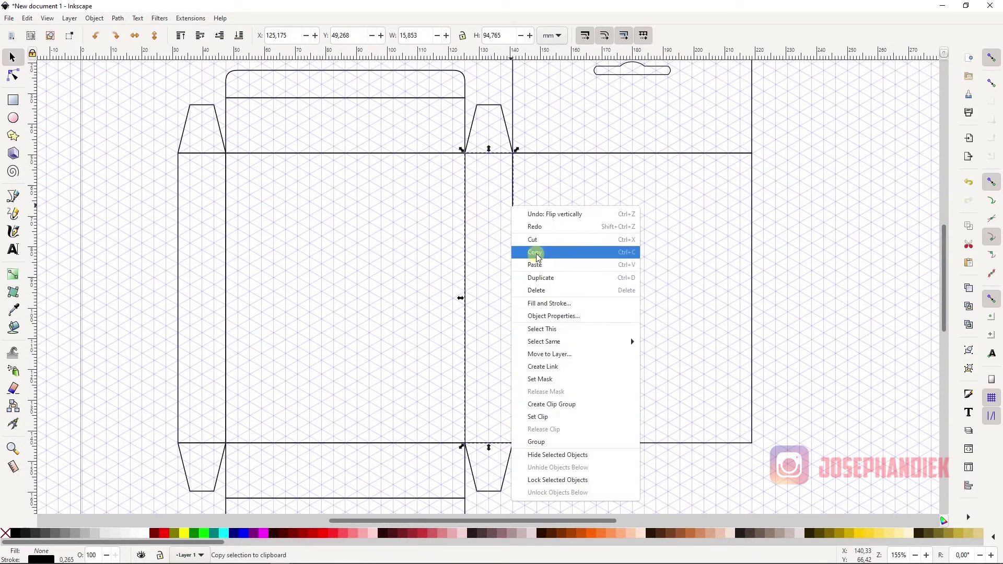
click(533, 259)
right_click(788, 241)
click(812, 300)
drag(773, 201, 757, 197)
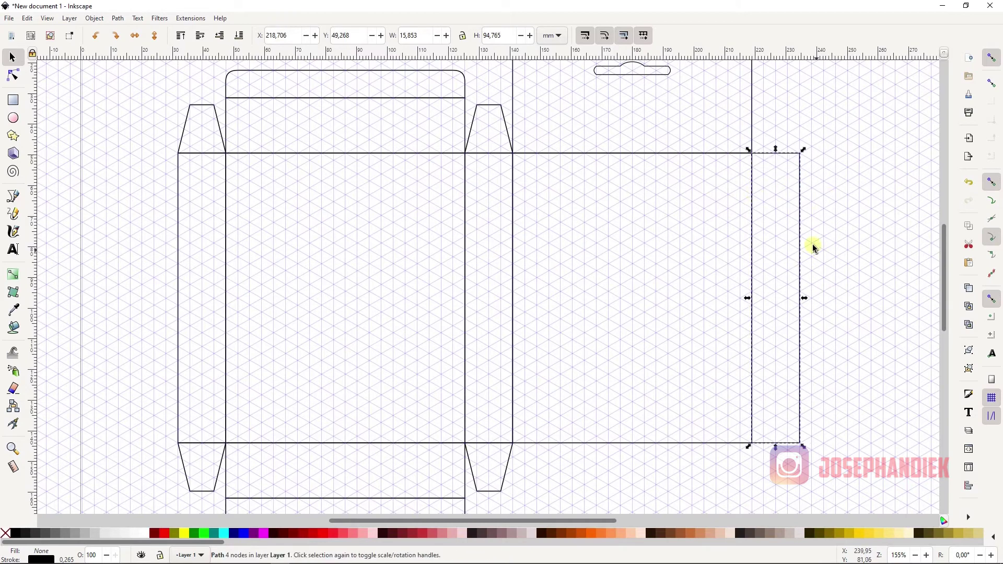
scroll(947, 303, up, 1)
Drag the new strip's top and bottom outer corners inward so it tapers.
key(n)
drag(798, 162, 795, 185)
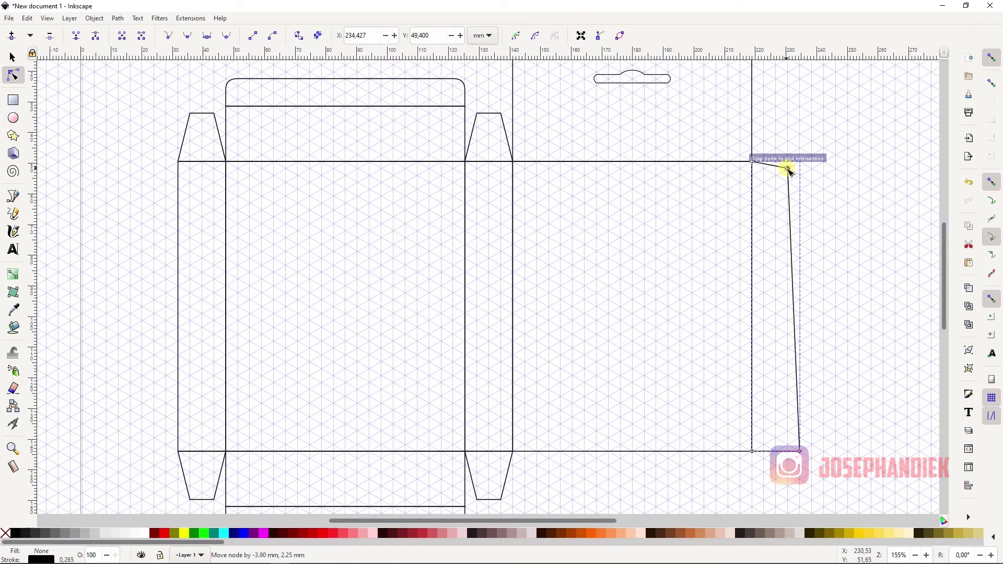
drag(799, 451, 800, 437)
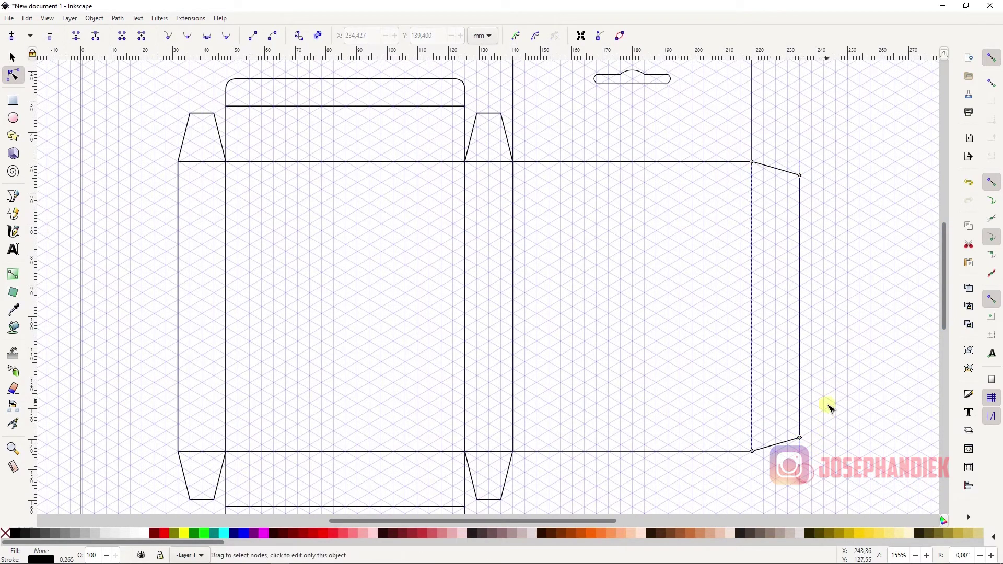
ctrl+scroll(830, 397, down, 2)
ctrl+scroll(835, 389, up, 2)
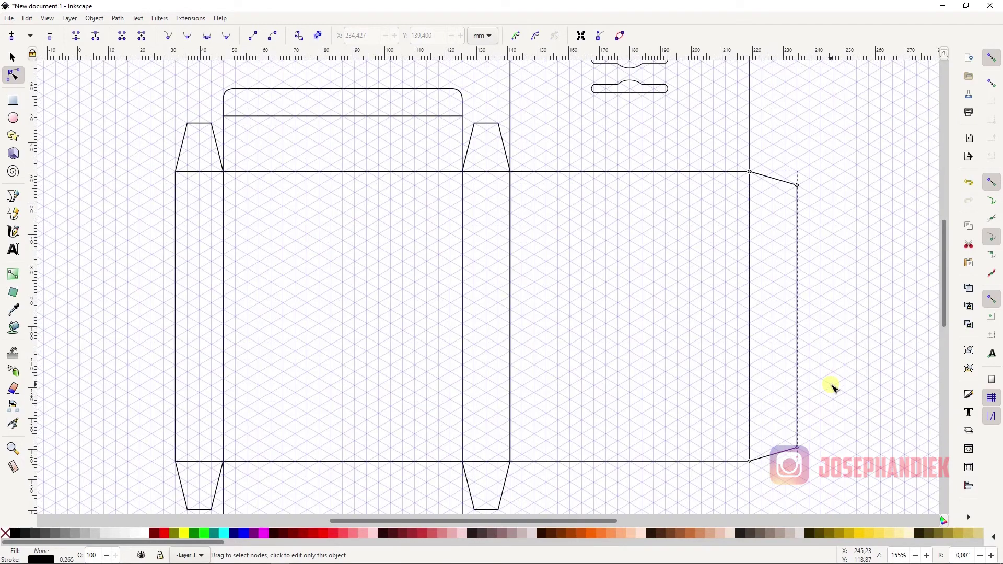
ctrl+scroll(834, 389, down, 2)
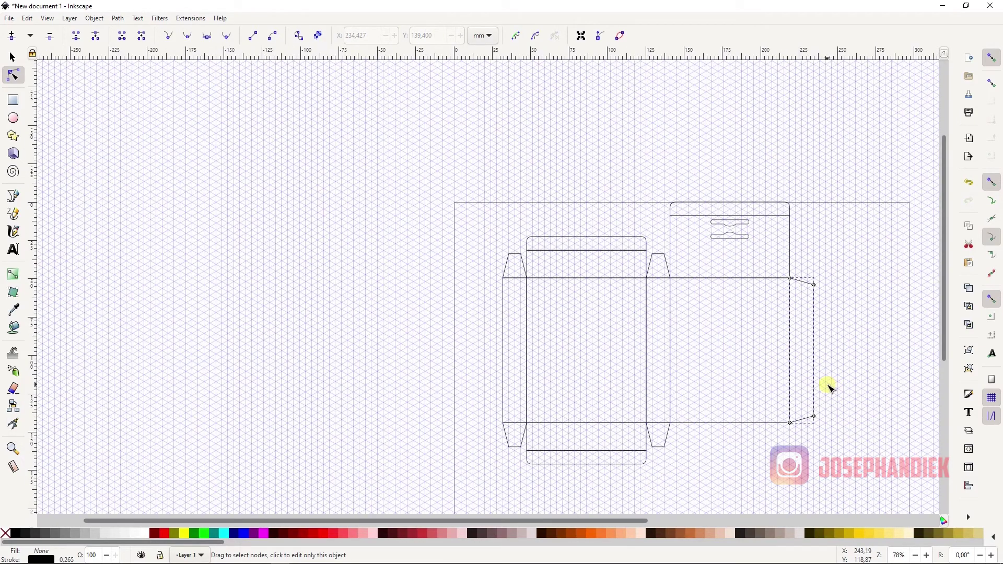
ctrl+scroll(830, 389, up, 2)
Type 'RAM SPEED' on the front panel and move it up and left.
click(184, 318)
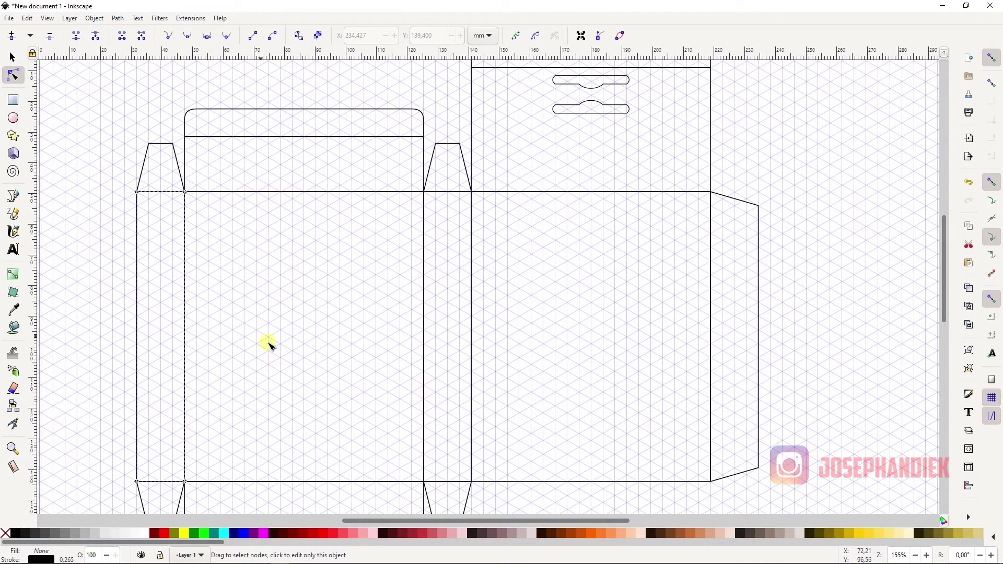
click(13, 249)
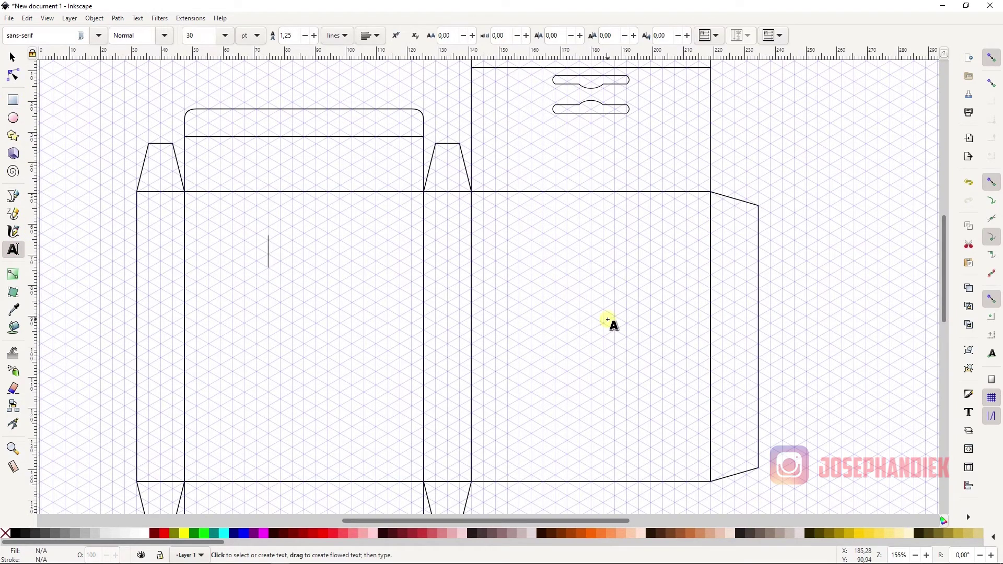
text(S)
key(BackSpace)
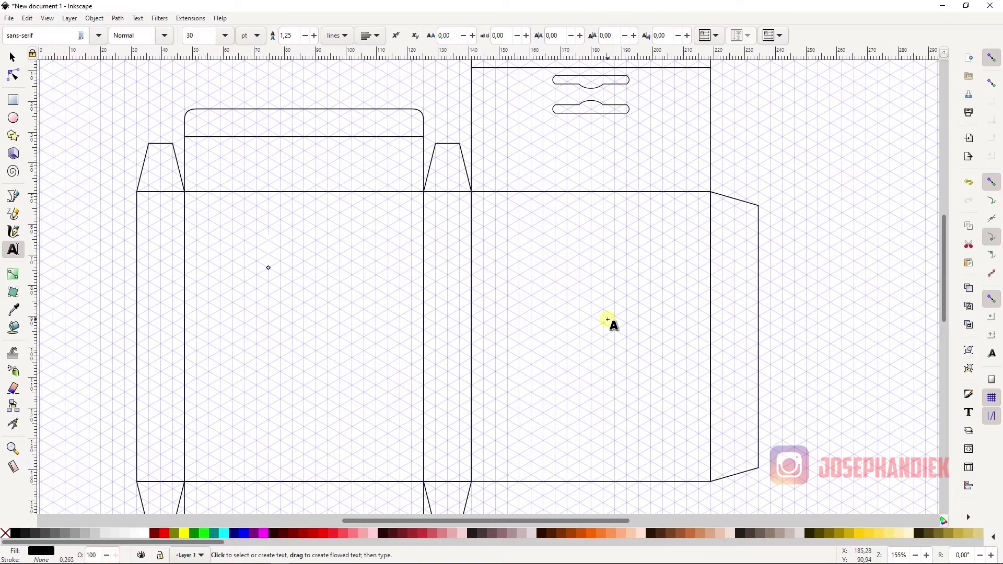
text(RAM SPEED)
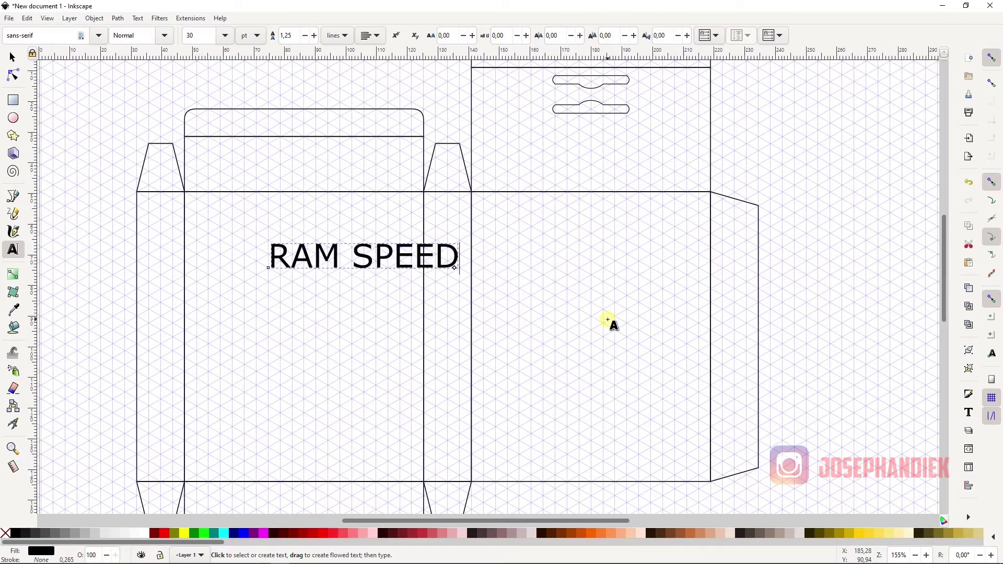
click(12, 57)
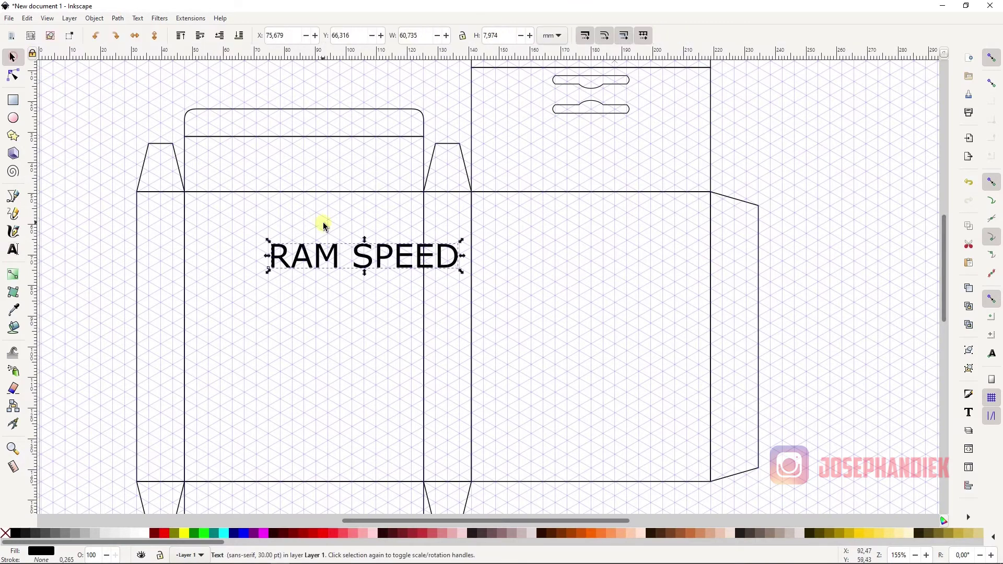
drag(358, 252, 320, 225)
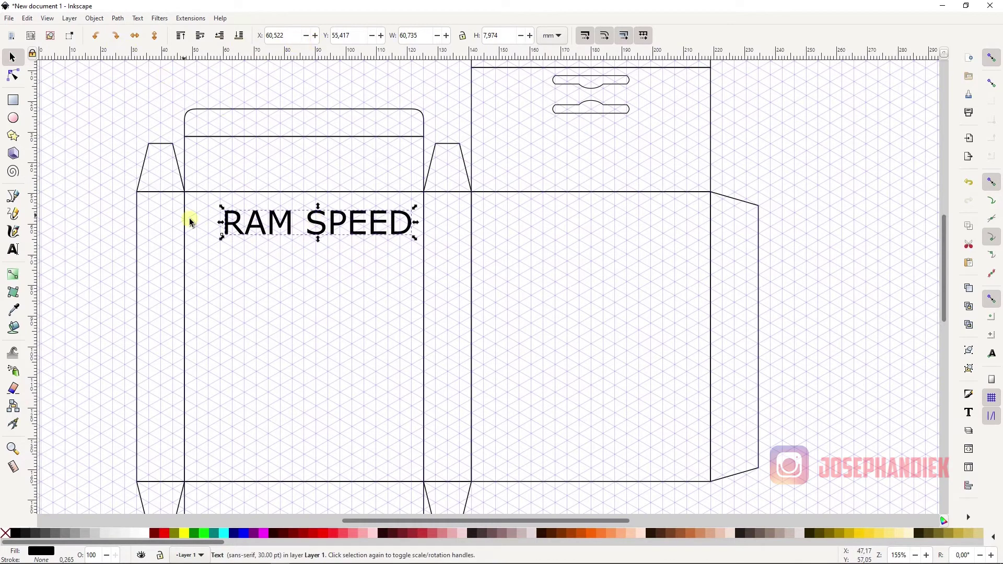
Select the RAM SPEED letters and try the Cream Cake script font.
double_click(263, 224)
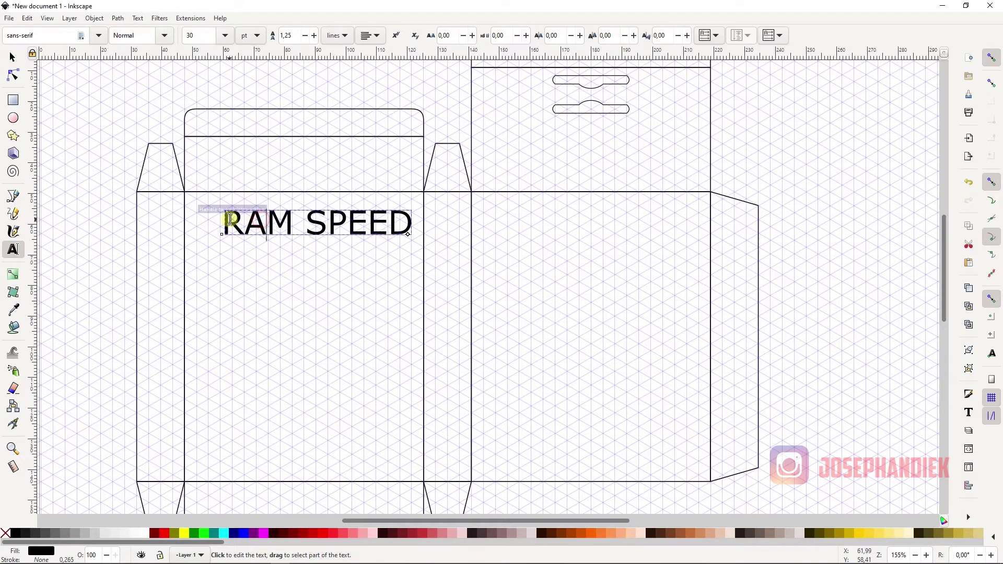
drag(228, 217, 412, 222)
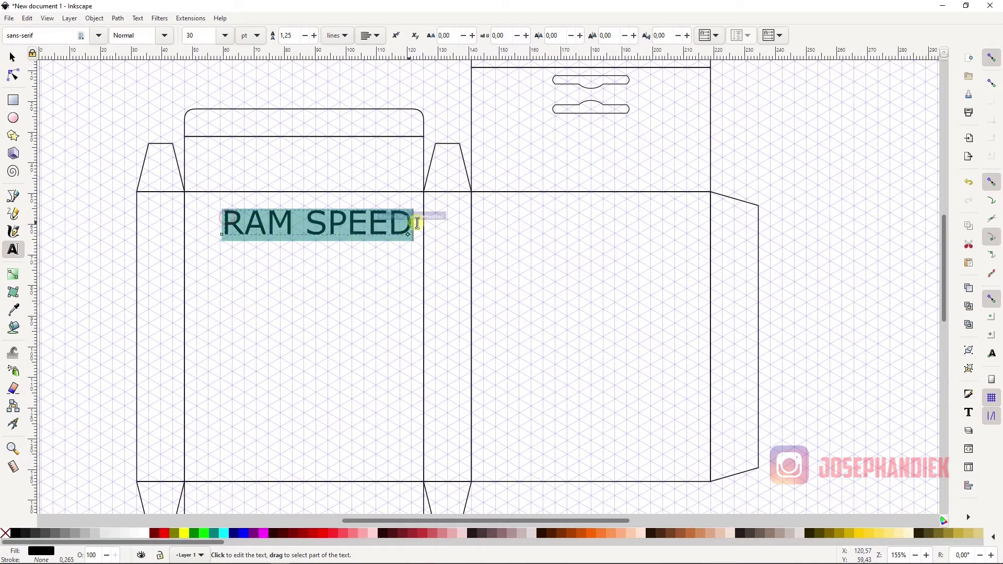
click(99, 36)
scroll(105, 213, down, 5)
scroll(101, 224, down, 5)
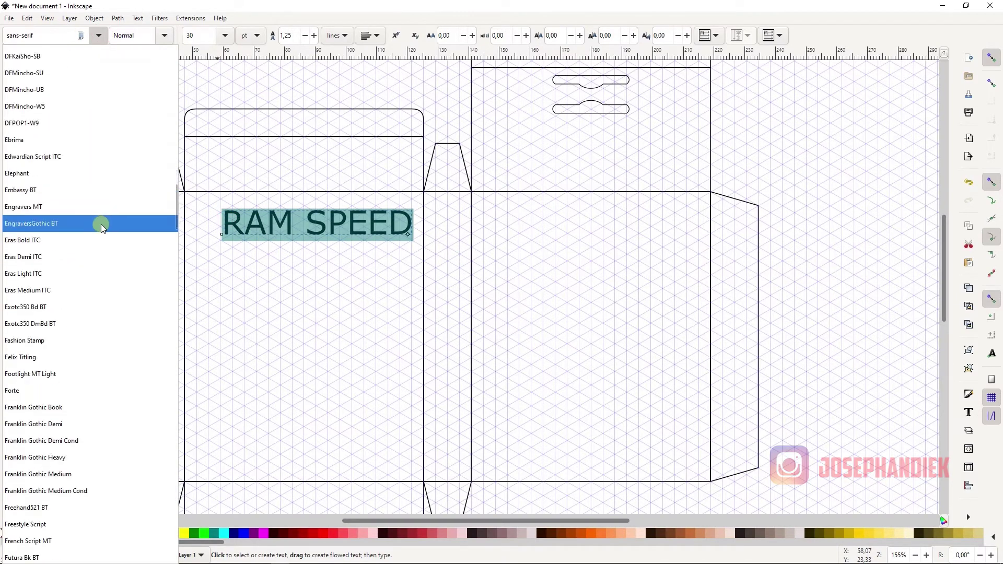
scroll(79, 260, up, 5)
click(97, 58)
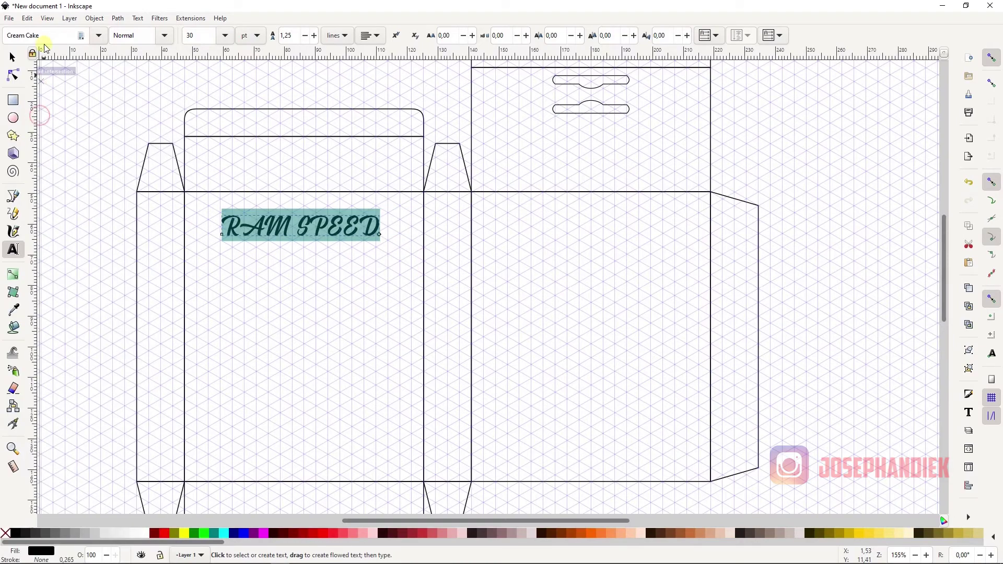
scroll(46, 35, down, 1)
scroll(46, 35, down, 1)
scroll(46, 35, down, 1)
scroll(46, 35, down, 1)
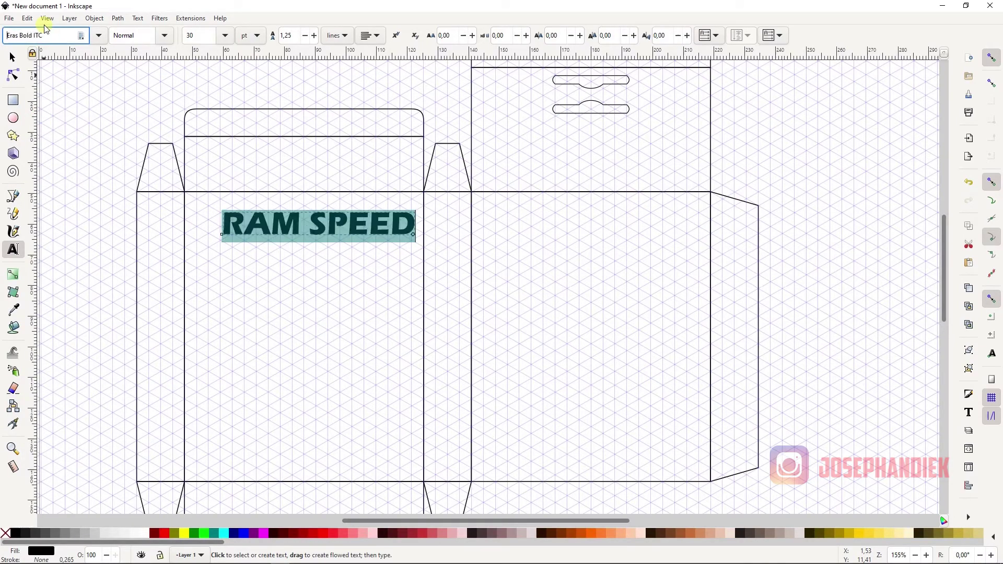
scroll(45, 31, down, 1)
Switch RAM SPEED to a condensed bold font, centre it, and fill it dark red.
click(98, 35)
scroll(115, 240, up, 10)
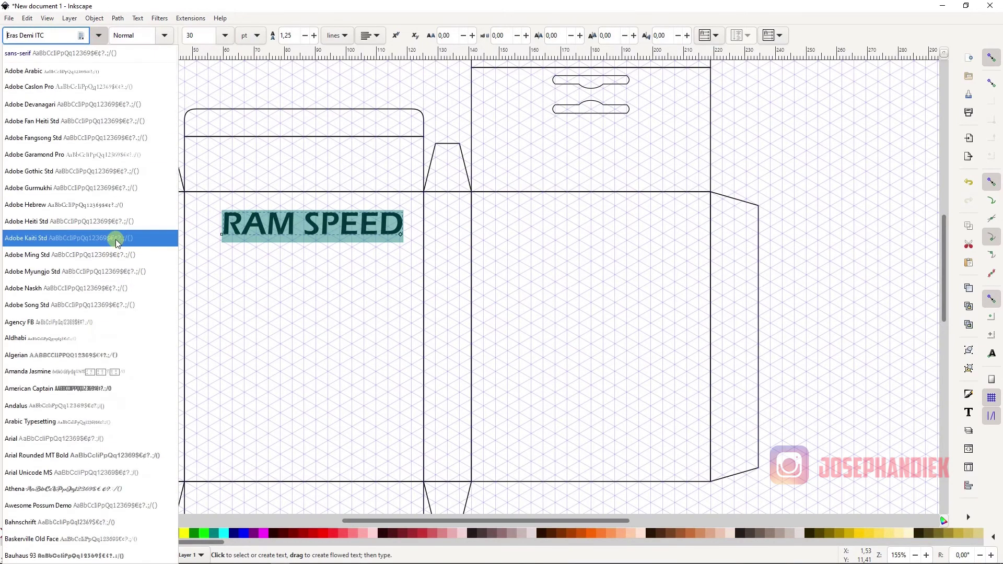
scroll(115, 240, down, 5)
scroll(114, 244, down, 5)
scroll(113, 250, up, 5)
click(115, 248)
click(13, 56)
drag(308, 227, 374, 224)
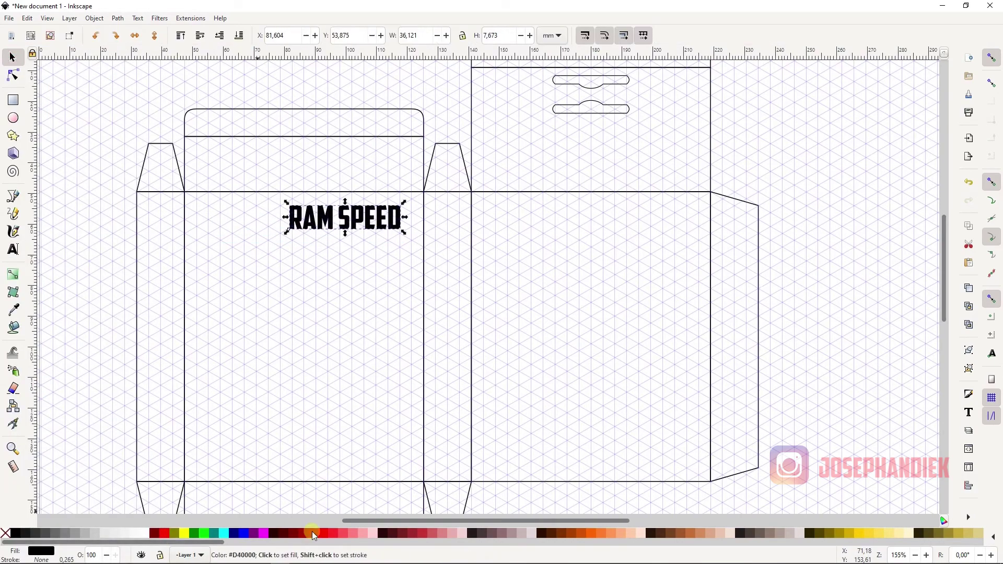
click(312, 533)
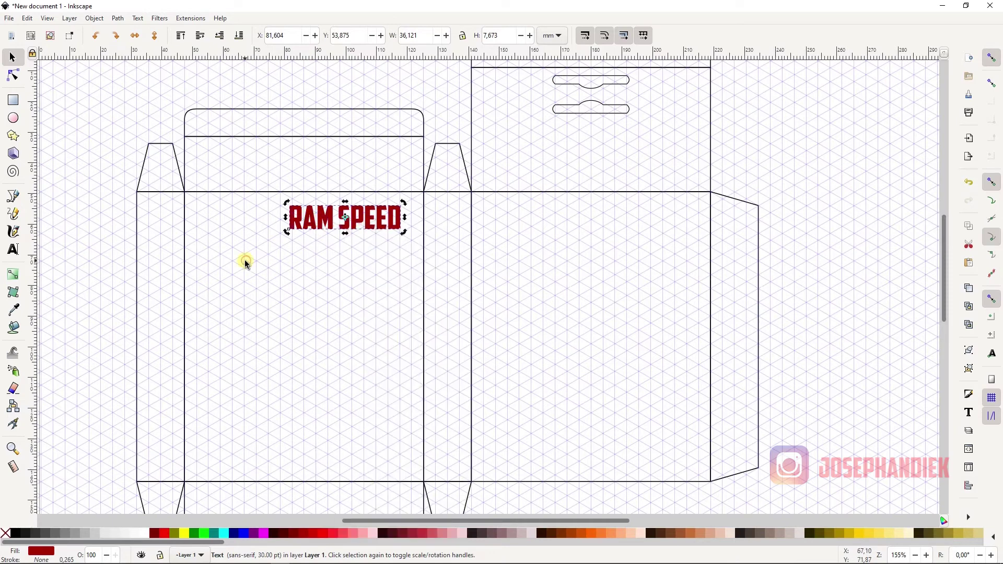
Type 'DDR 4 18 GB' below the heading and move it up.
key(t)
click(293, 295)
text(DDR 4)
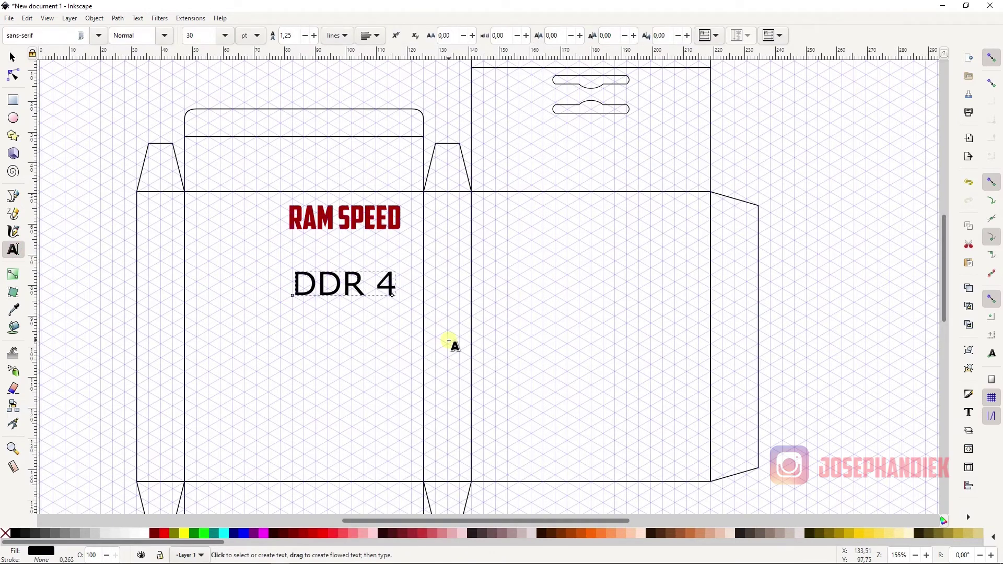
text( 18 GB)
click(13, 56)
drag(389, 288, 299, 255)
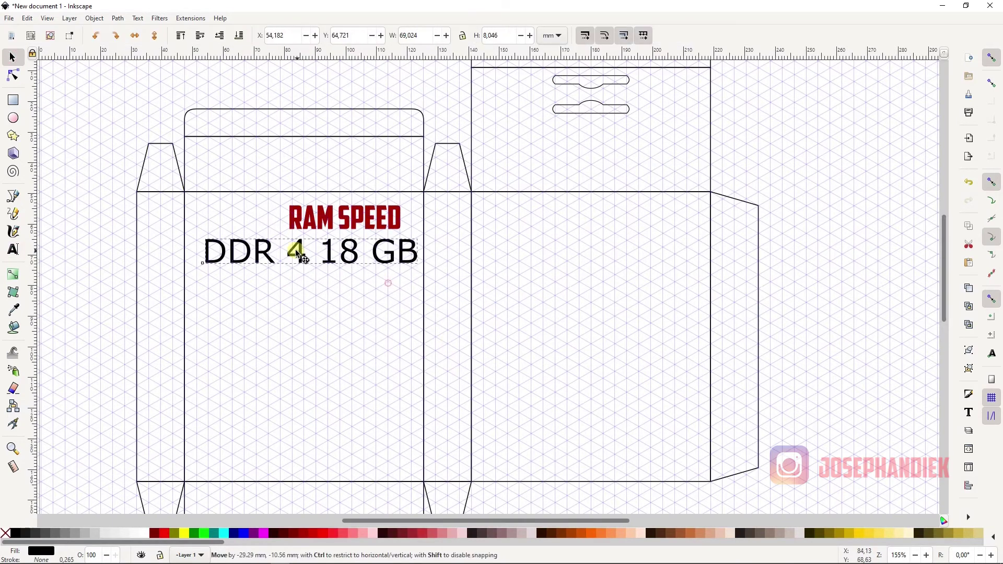
Set the DDR 4 18 GB text to the American Captain font.
double_click(225, 250)
key(ctrl+a)
click(98, 35)
click(31, 388)
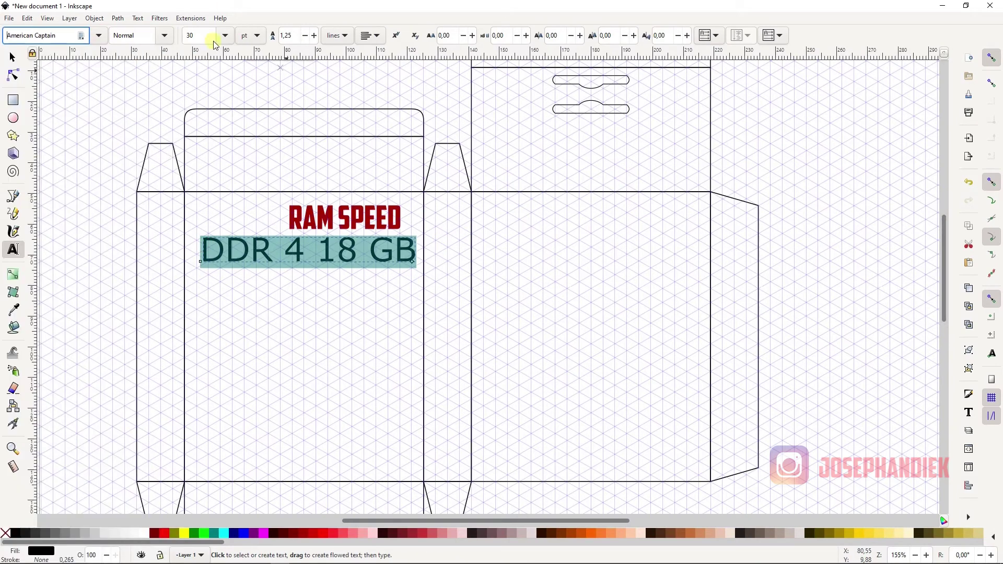
Move DDR 4 18 GB directly beneath the RAM SPEED heading.
key(F1)
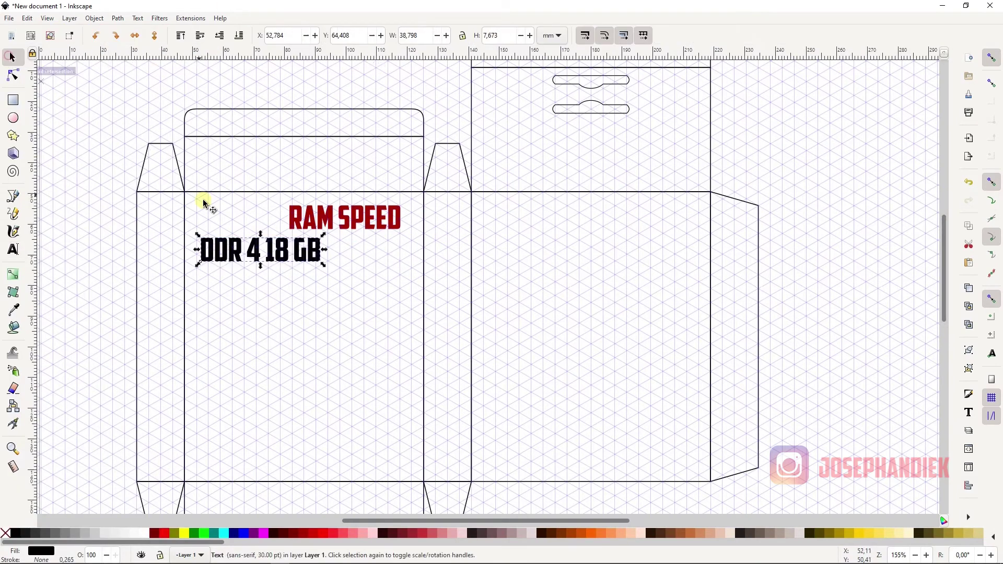
drag(286, 251, 369, 246)
click(324, 229)
scroll(323, 229, down, 1)
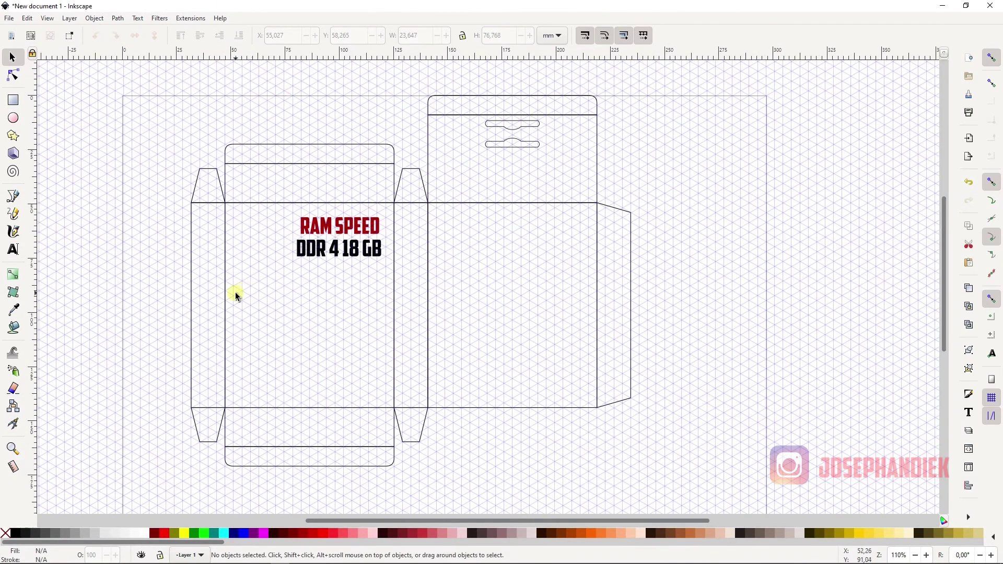
key(ctrl)
ctrl+scroll(245, 285, up, 2)
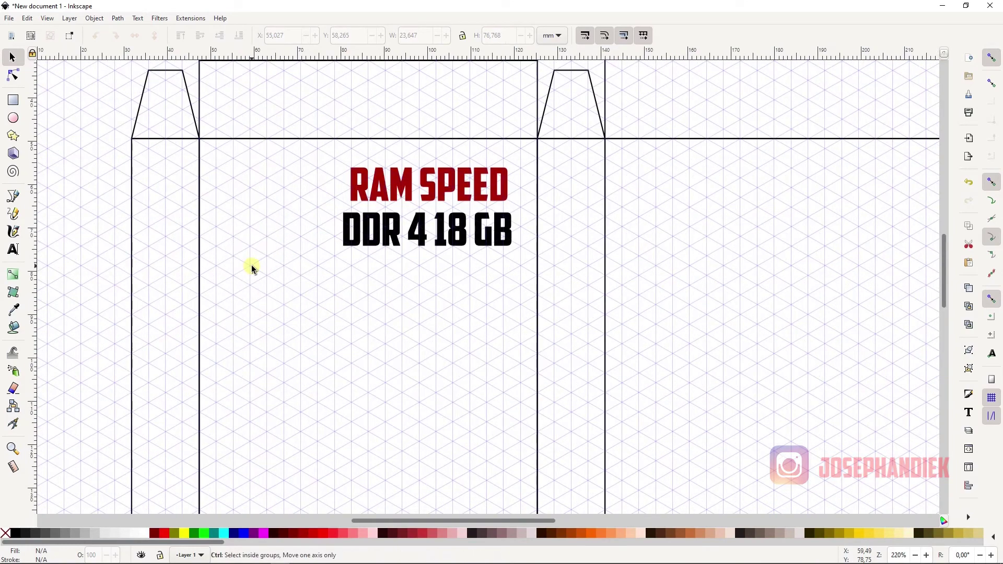
ctrl+scroll(252, 267, down, 2)
ctrl+scroll(253, 269, up, 2)
ctrl+scroll(252, 285, down, 2)
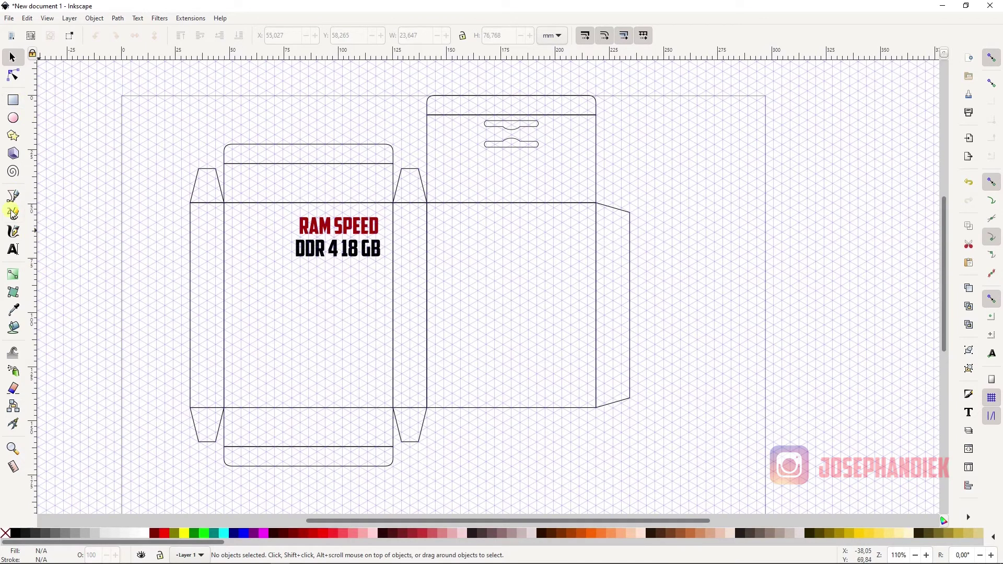
Draw a tall five-node window outline left of the text with a slanted top-right corner, stretched upward.
click(13, 196)
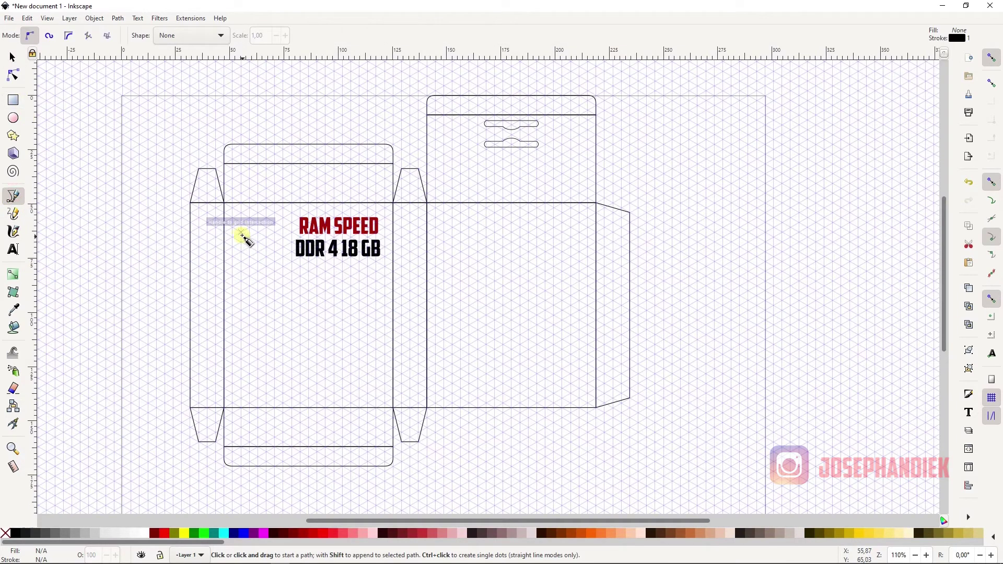
click(240, 232)
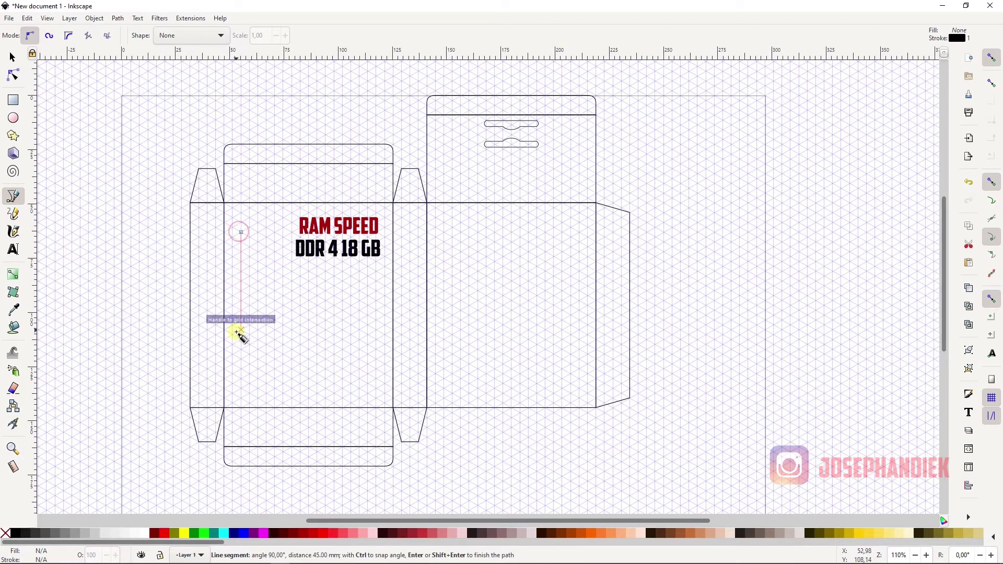
click(240, 388)
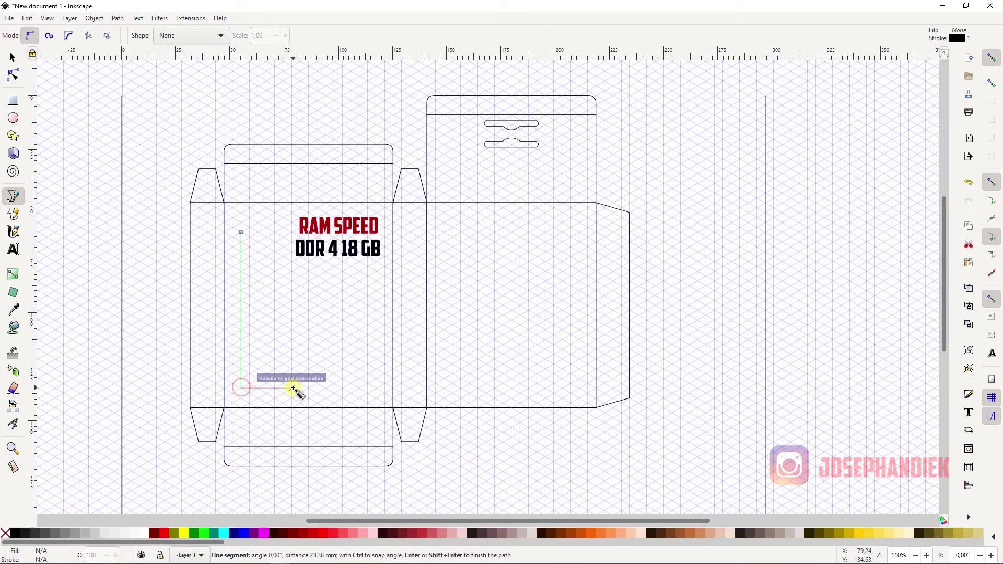
click(293, 389)
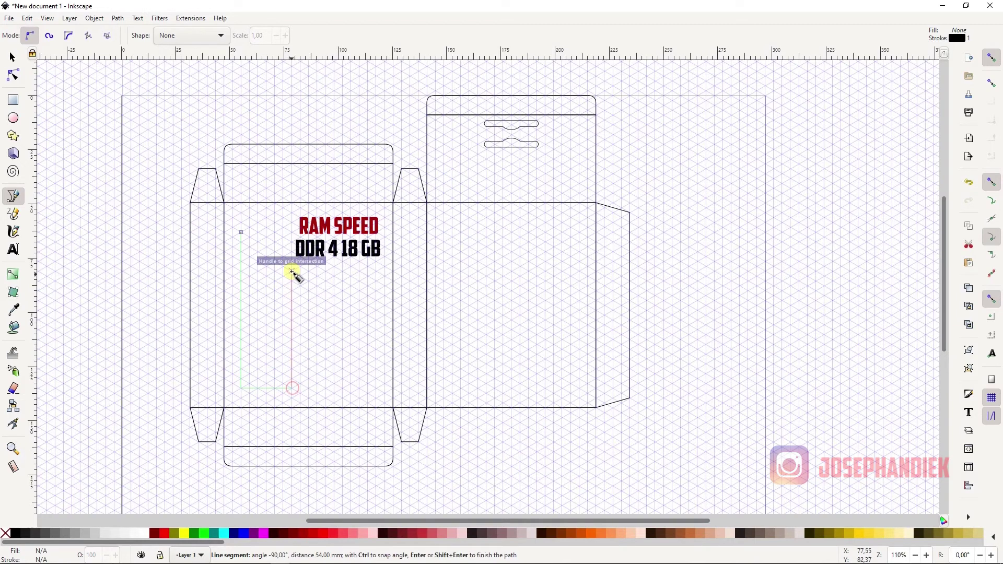
click(293, 271)
click(241, 232)
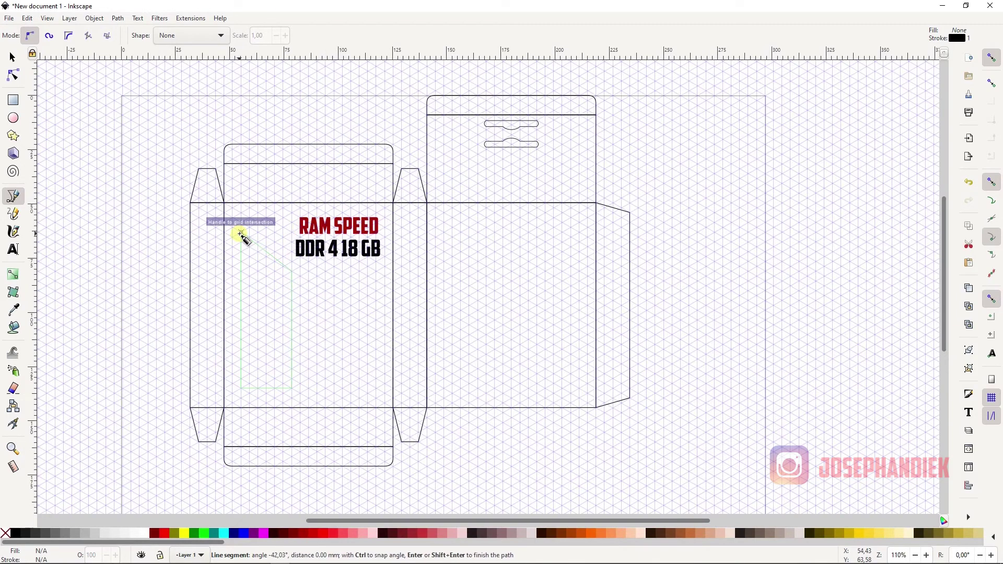
scroll(245, 240, up, 2)
key(s)
drag(266, 270, 266, 261)
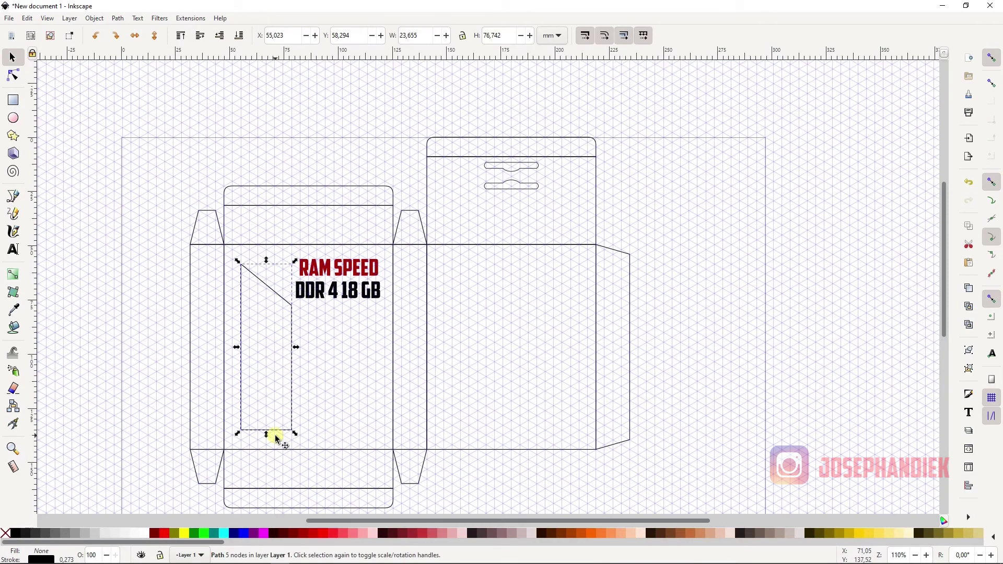
Add a node near the window's bottom-right corner and drag it into a rounded curve.
ctrl+scroll(277, 440, up, 4)
key(n)
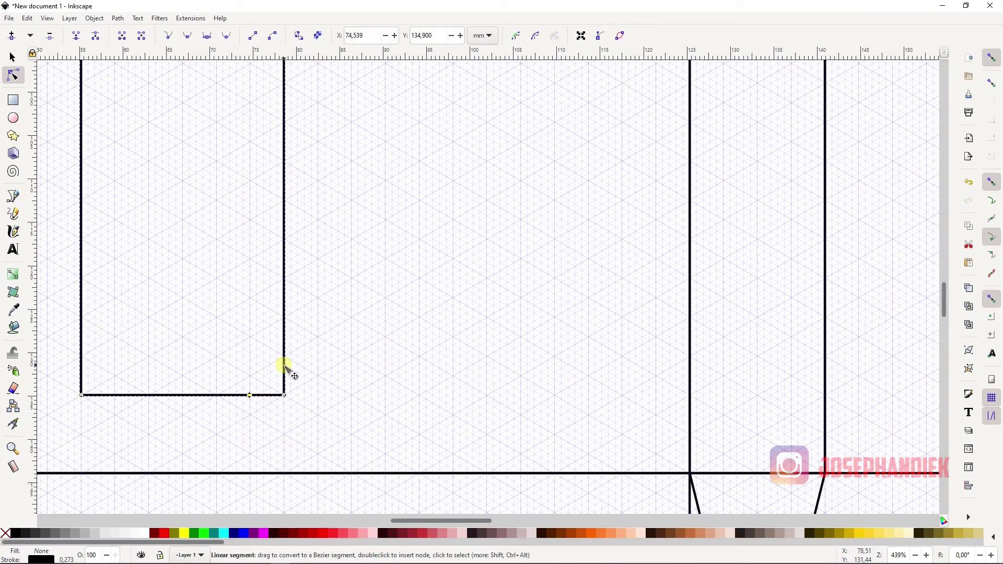
double_click(284, 360)
drag(280, 385, 289, 415)
ctrl+scroll(199, 369, up, 2)
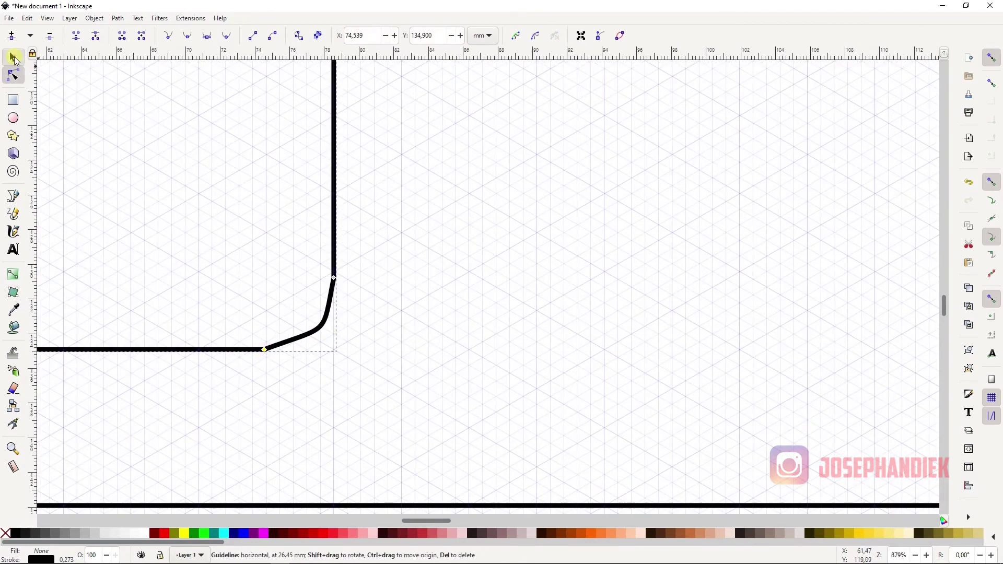
drag(313, 330, 292, 299)
Add another corner node, reshape it into one smooth curve, and deselect.
double_click(318, 332)
ctrl+scroll(291, 298, up, 4)
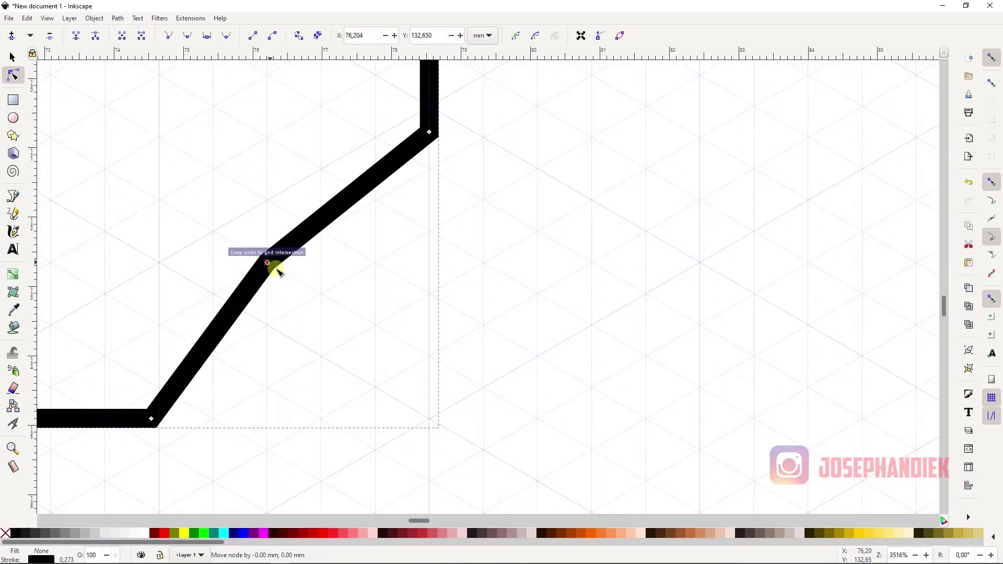
drag(267, 262, 324, 284)
ctrl+alt+click(323, 287)
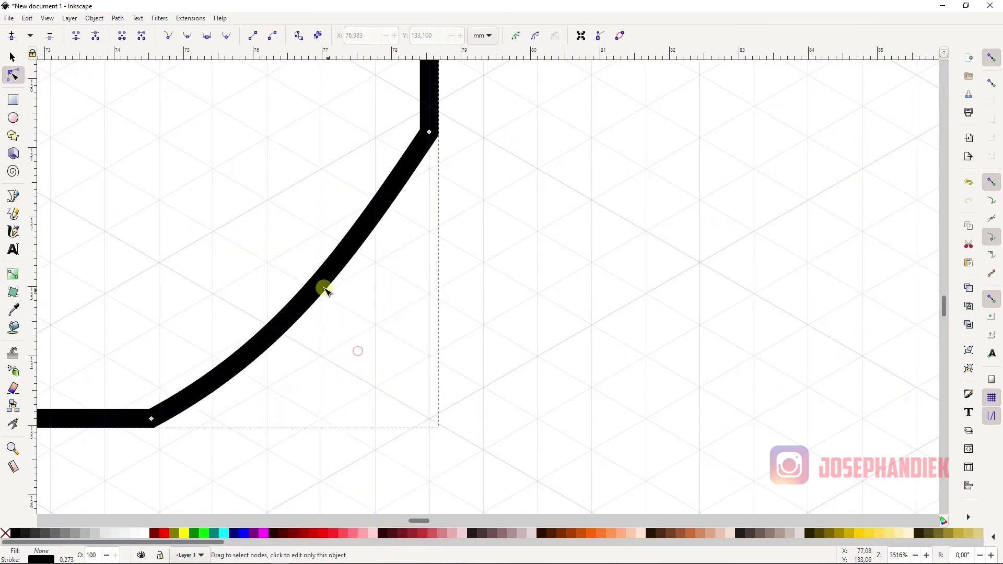
ctrl+scroll(324, 289, down, 2)
ctrl+scroll(366, 327, down, 2)
ctrl+scroll(365, 327, down, 4)
key(s)
key(Escape)
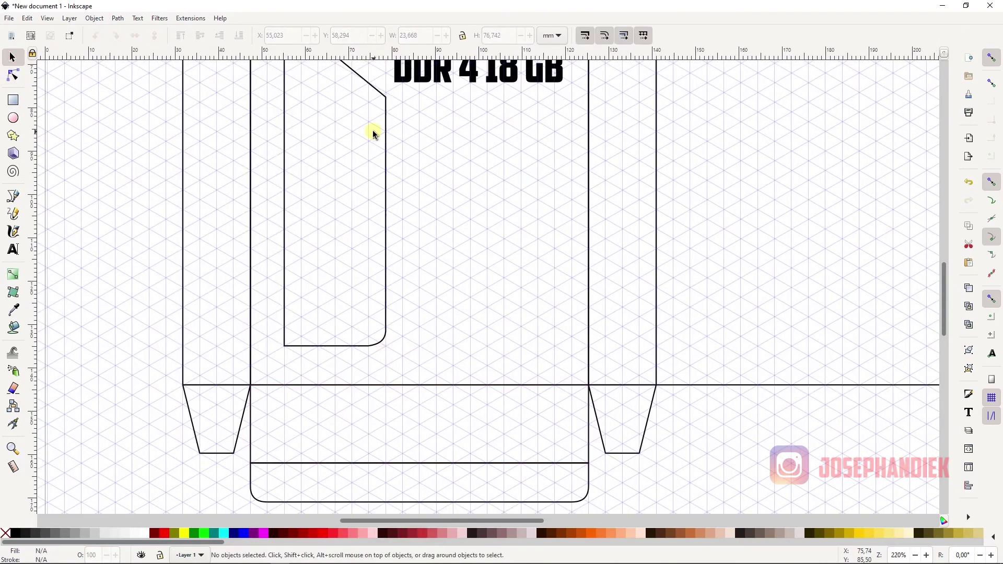
Zoom out to view the whole box template.
ctrl+scroll(338, 327, up, 7)
ctrl+scroll(394, 260, down, 7)
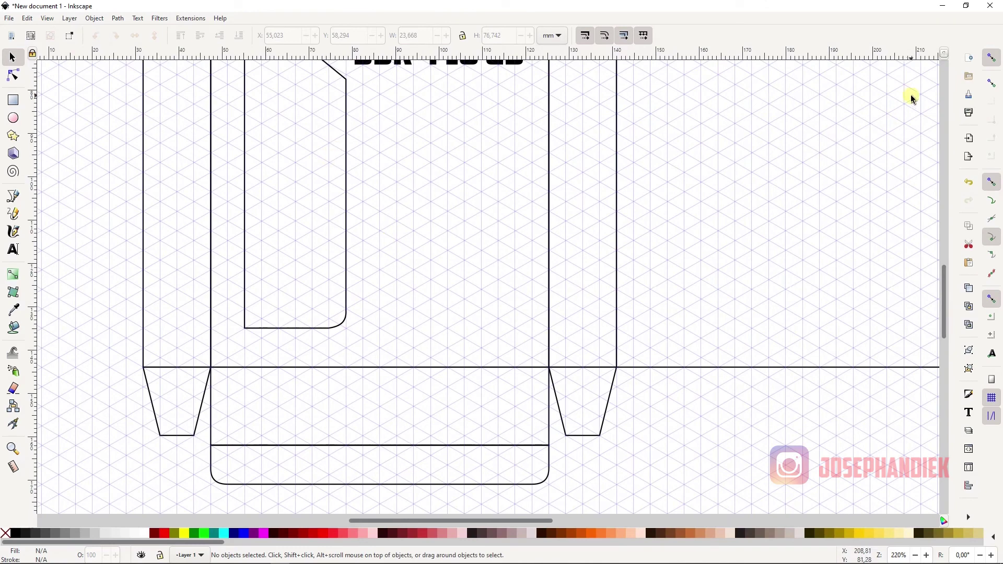
scroll(270, 255, up, 4)
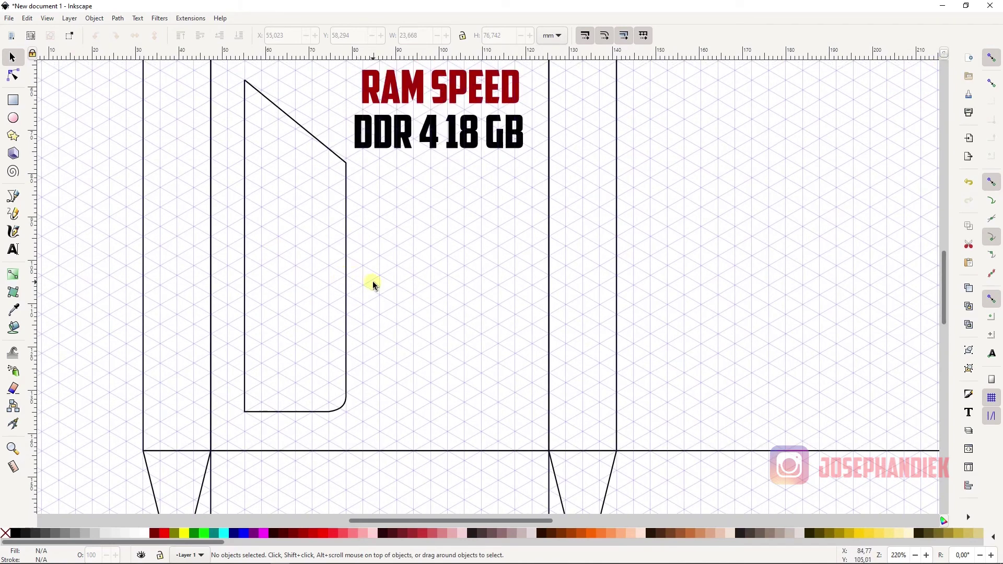
key(ctrl)
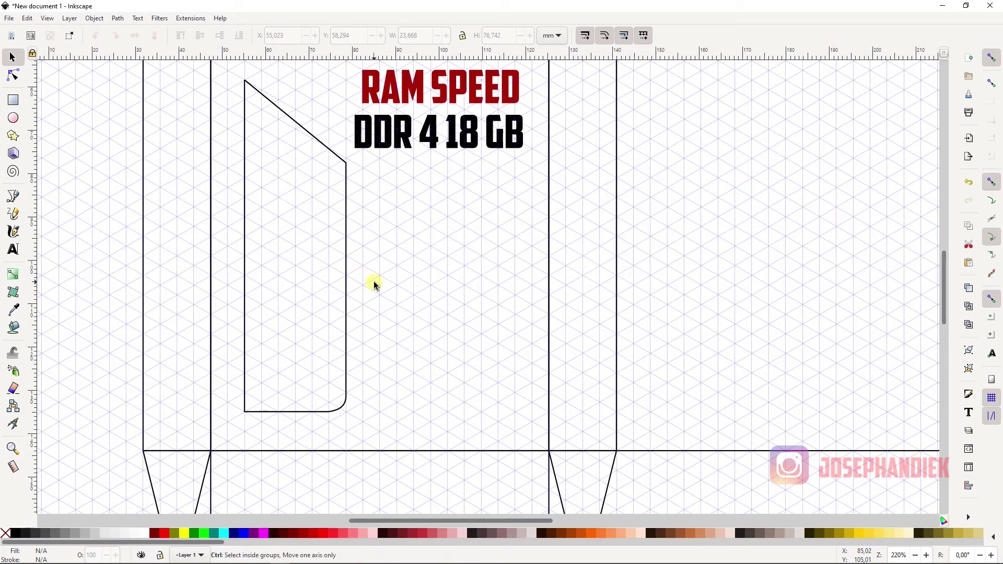
ctrl+scroll(375, 284, down, 2)
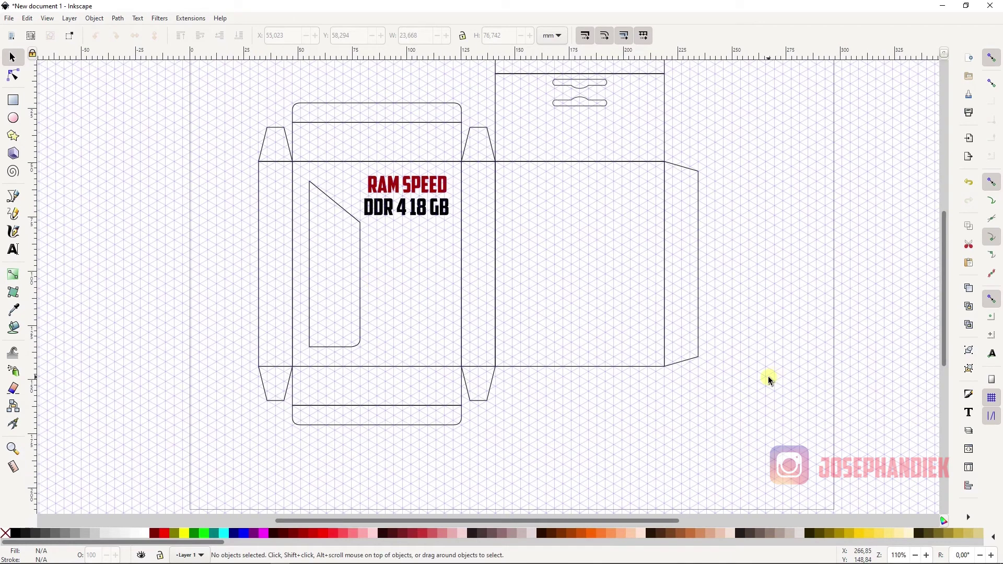
Fill the narrow left side panel pink.
click(260, 188)
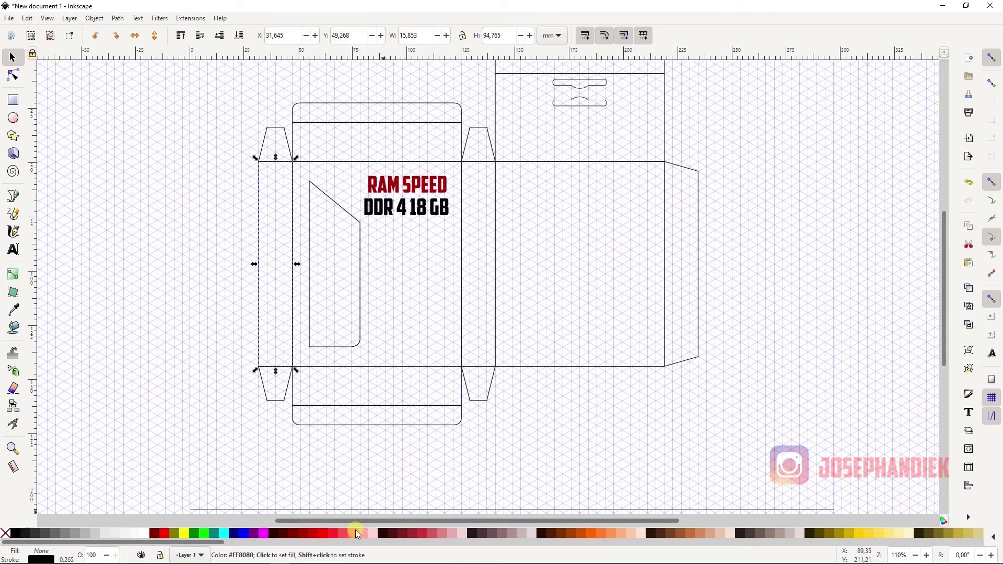
click(339, 534)
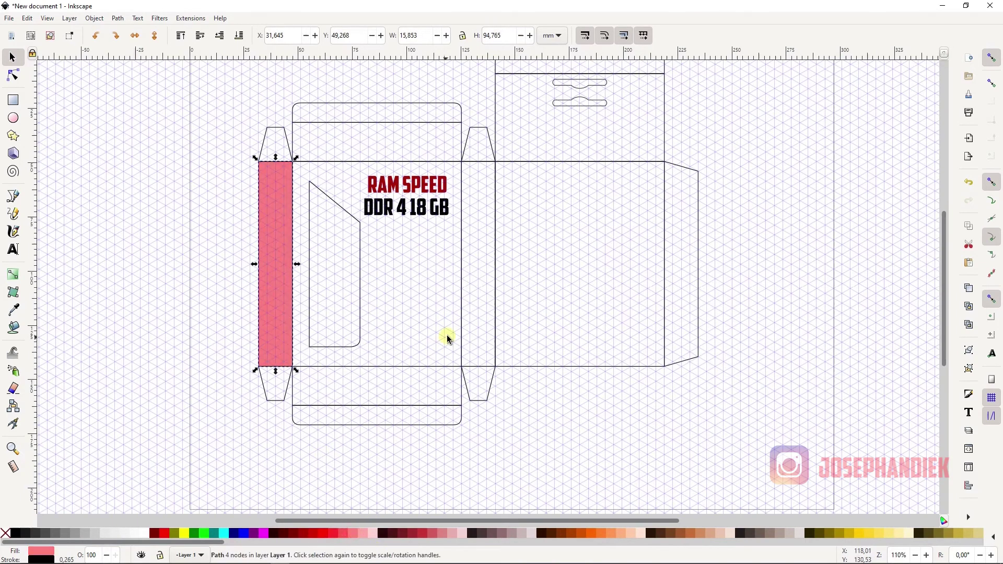
click(446, 368)
click(422, 323)
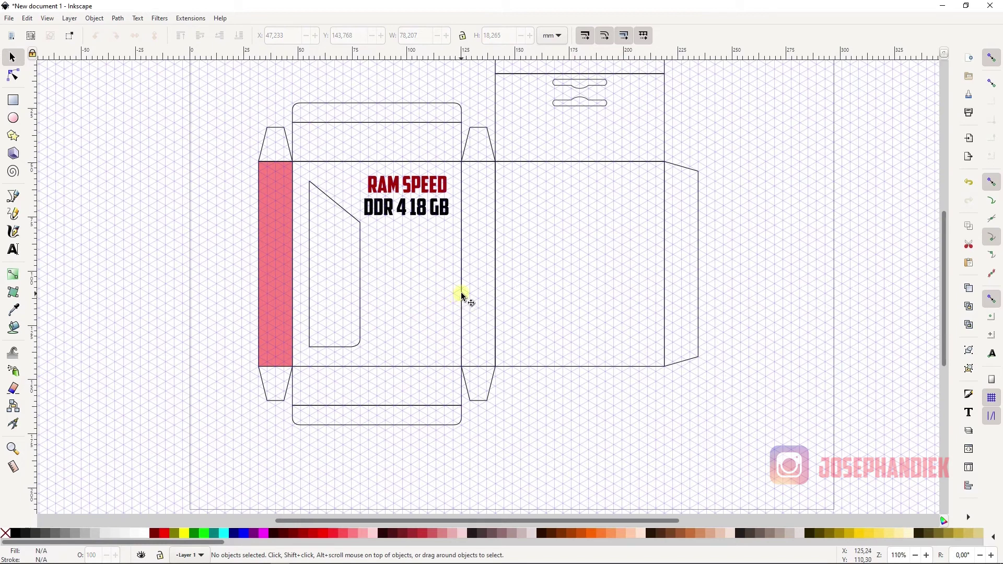
click(462, 295)
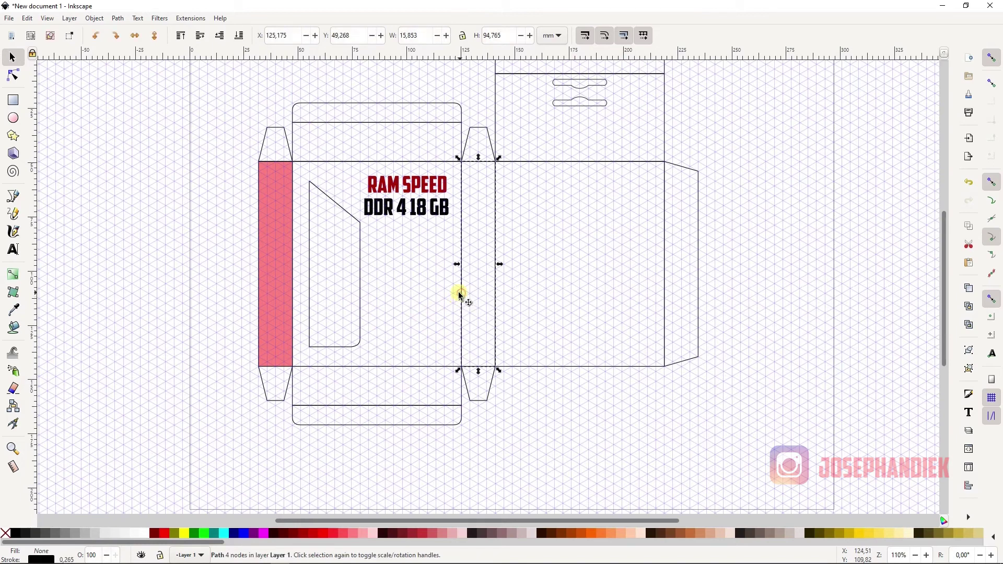
Give the front panel a red gradient running downward, with the fade moved lower.
click(18, 278)
double_click(291, 298)
drag(369, 157, 369, 372)
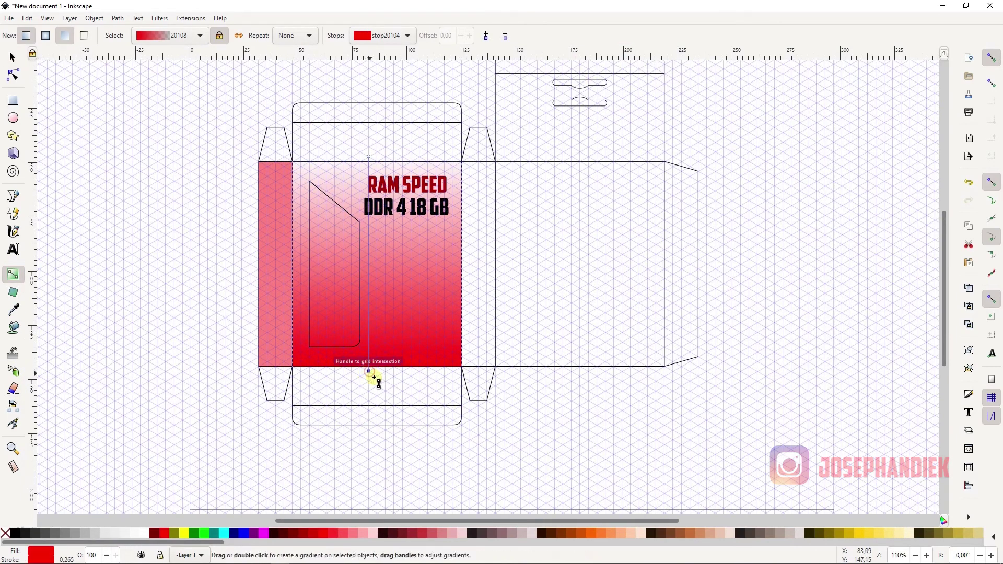
drag(369, 156, 369, 235)
key(s)
Fill the window cutout pale white and the narrow and large right panels pink.
click(310, 204)
click(139, 533)
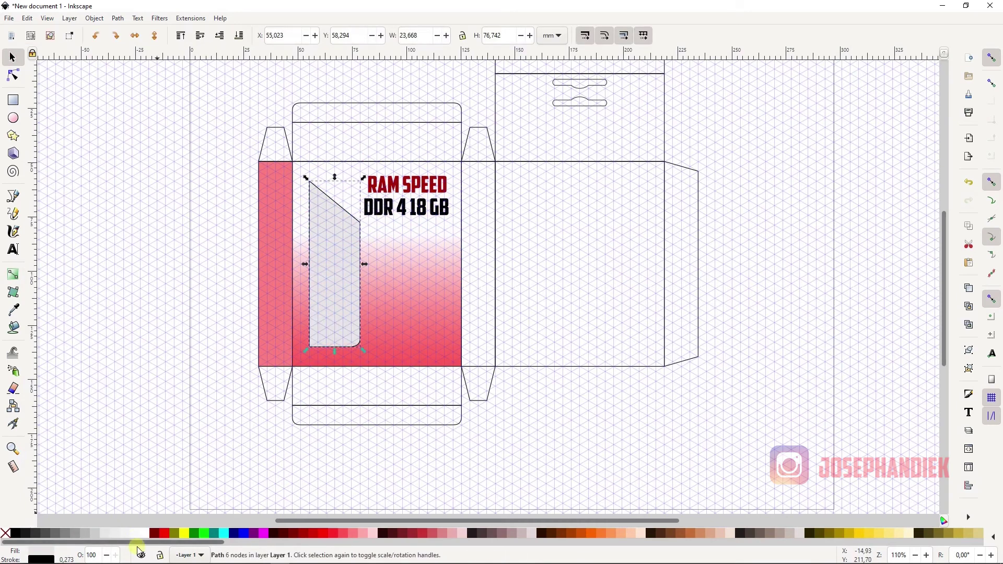
click(672, 432)
key(Tab)
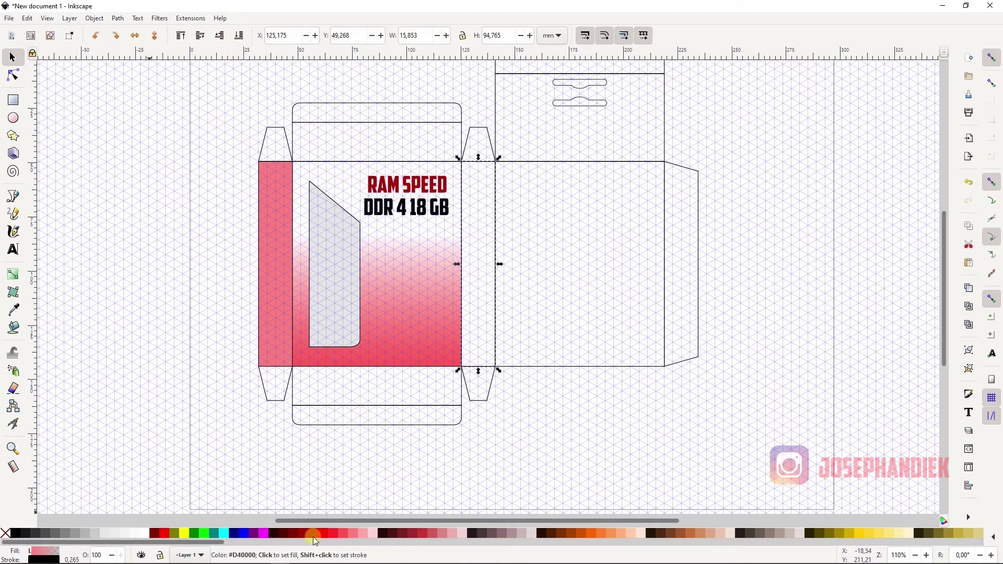
click(315, 534)
click(359, 534)
click(582, 163)
click(361, 534)
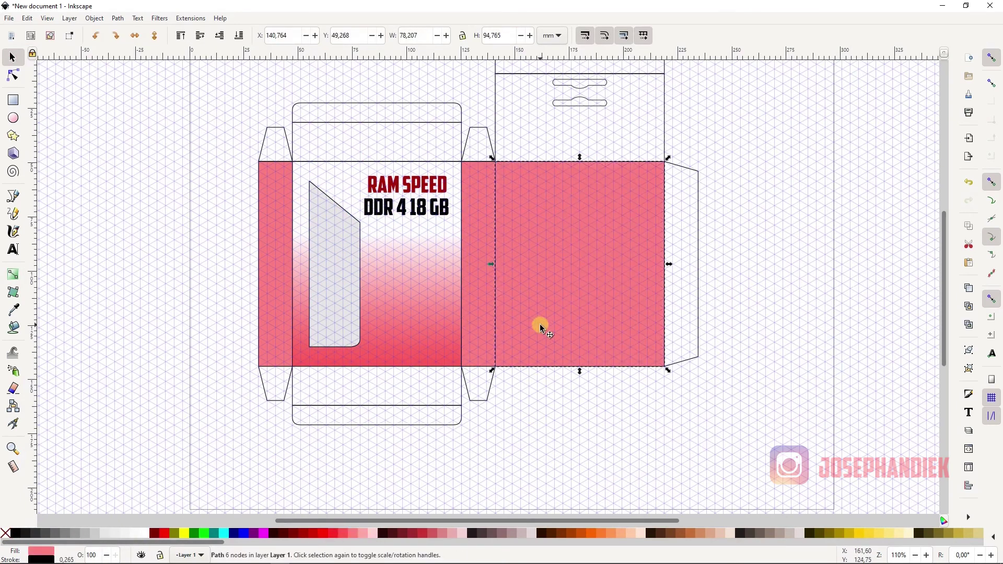
Give the large right panel a linear gradient that fades upward.
click(657, 104)
scroll(658, 105, up, 2)
click(401, 362)
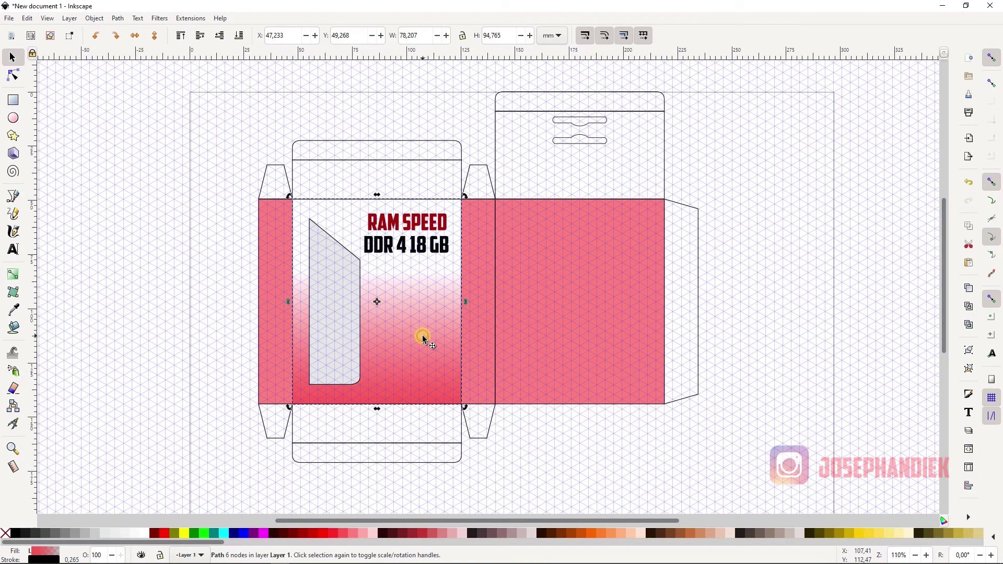
key(ctrl+shift+f)
click(542, 257)
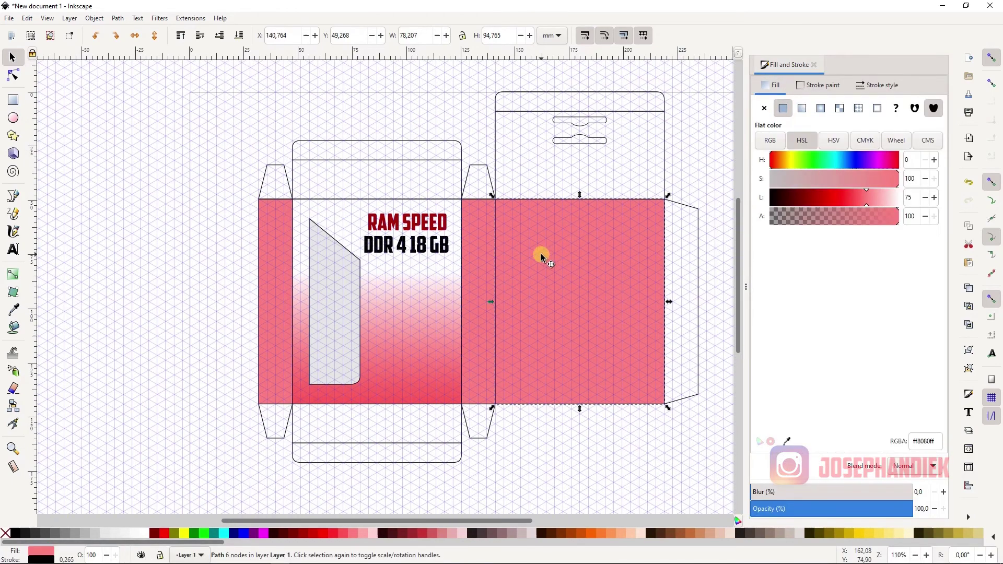
click(802, 108)
click(762, 442)
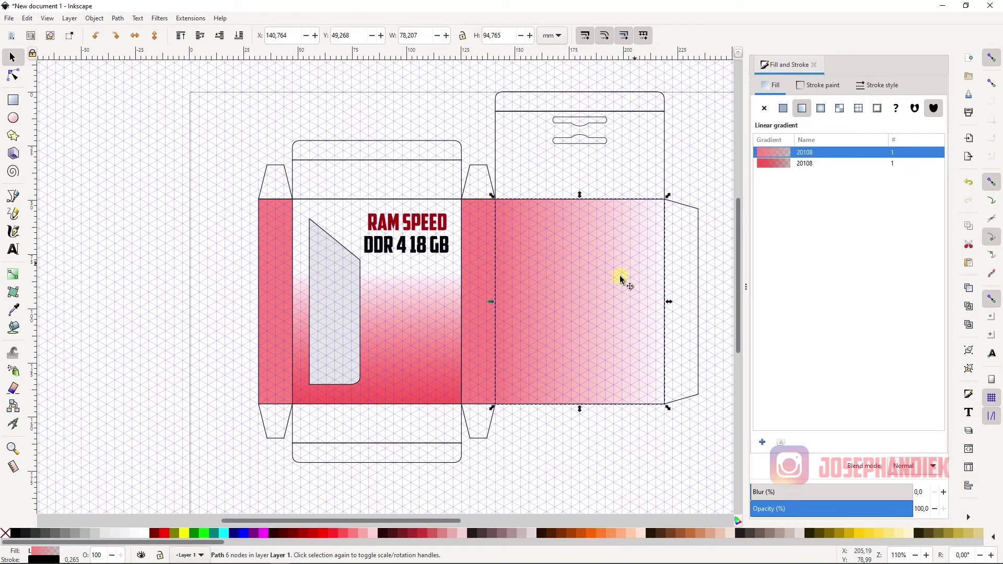
key(g)
key(n)
drag(664, 301, 580, 216)
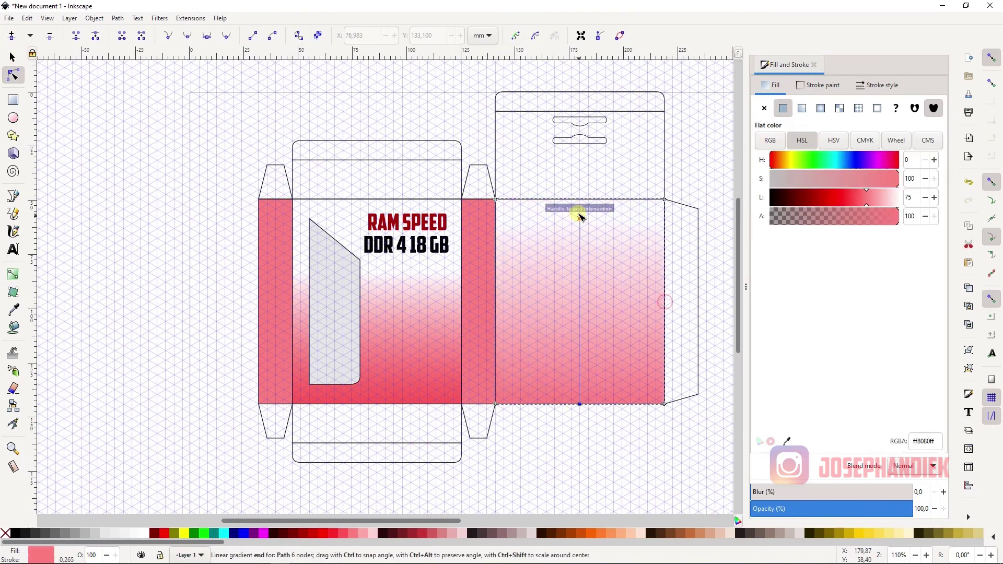
Fill the right, top and bottom flaps and the panel under the top flap pink.
click(694, 273)
key(ctrl+shift+v)
click(354, 151)
key(ctrl+shift+v)
click(359, 445)
key(ctrl+shift+v)
click(361, 413)
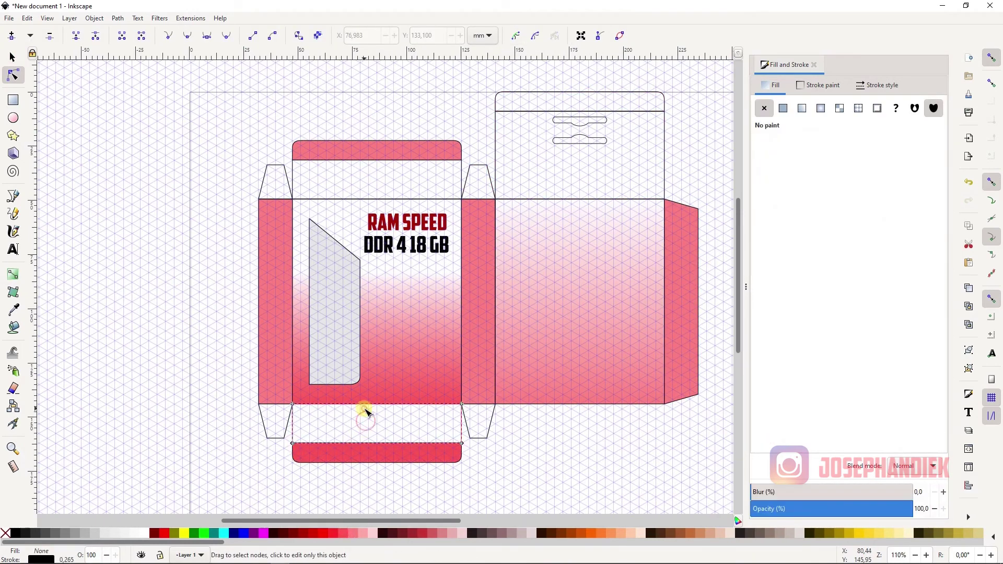
key(ctrl+shift+v)
click(426, 167)
Give the upper back panel a pink gradient fading upward and fill its top tab pink.
key(ctrl+shift+v)
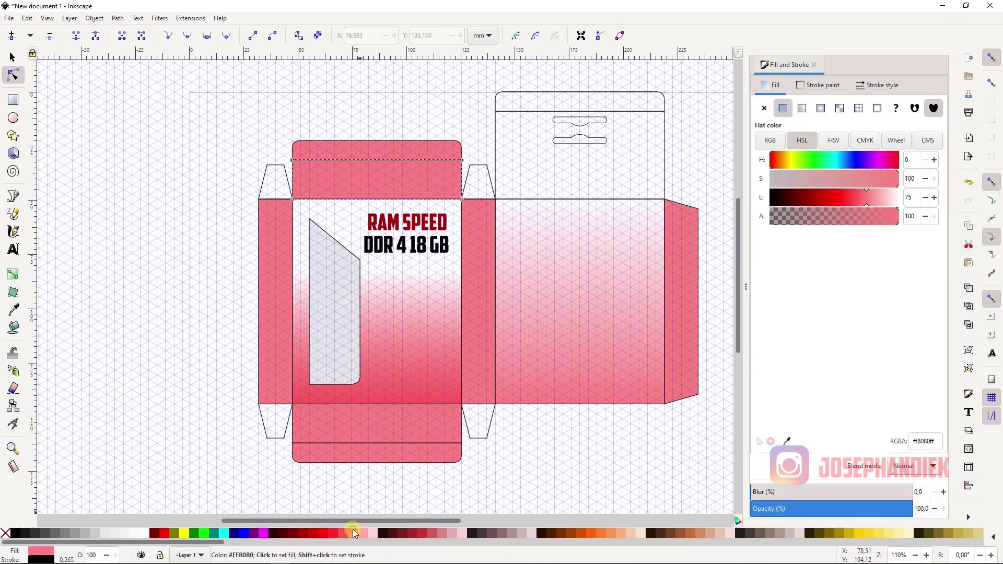
click(580, 172)
key(g)
drag(580, 199, 582, 112)
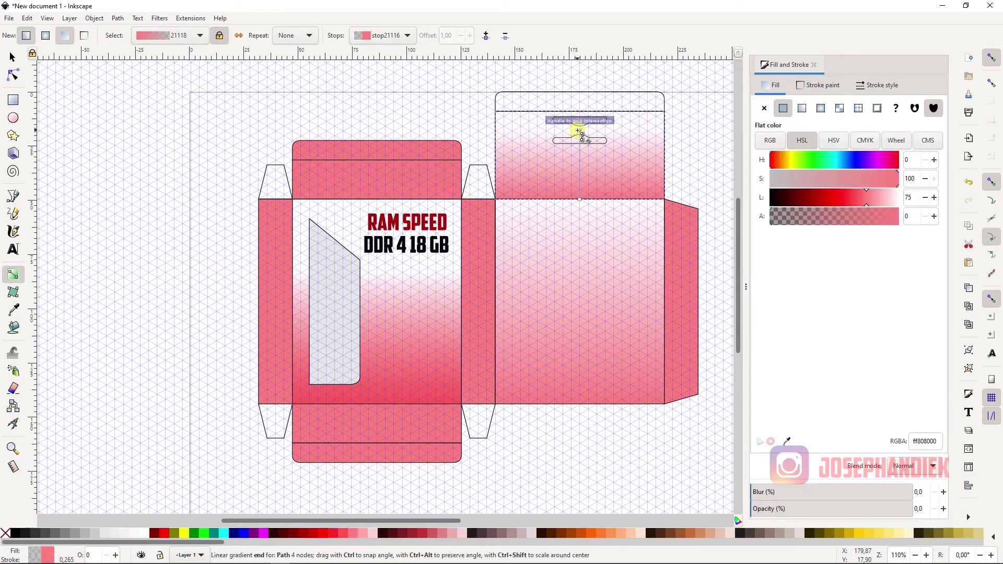
click(580, 102)
key(s)
key(ctrl+shift+v)
Fill the four small side flaps pink, then close Fill and Stroke.
click(276, 421)
shift+click(477, 419)
shift+click(468, 179)
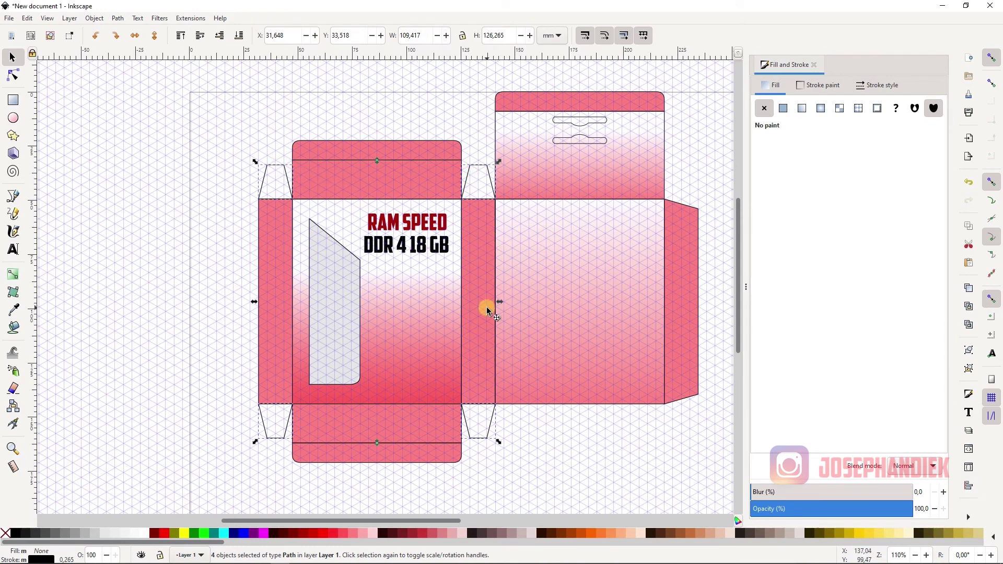
click(349, 534)
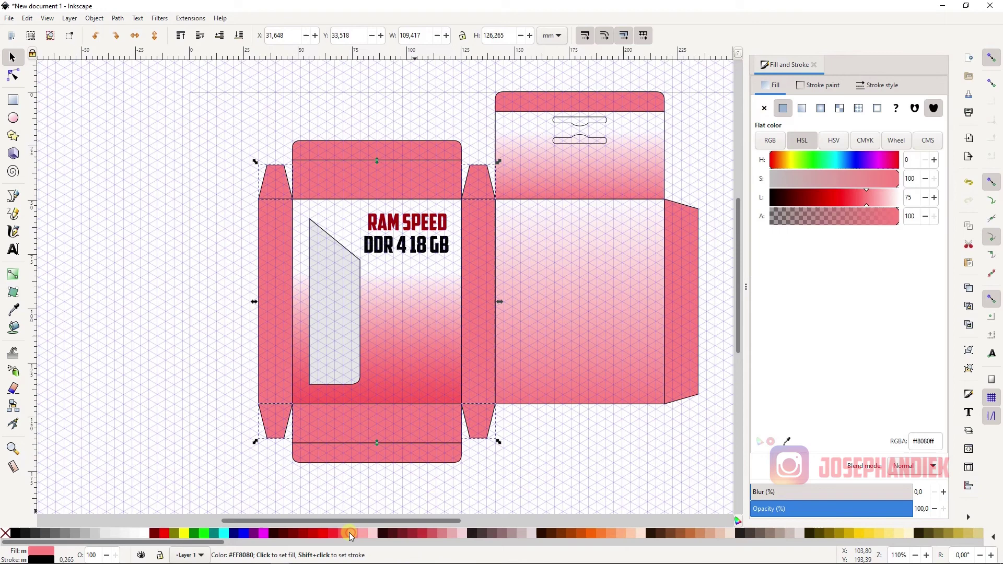
click(584, 472)
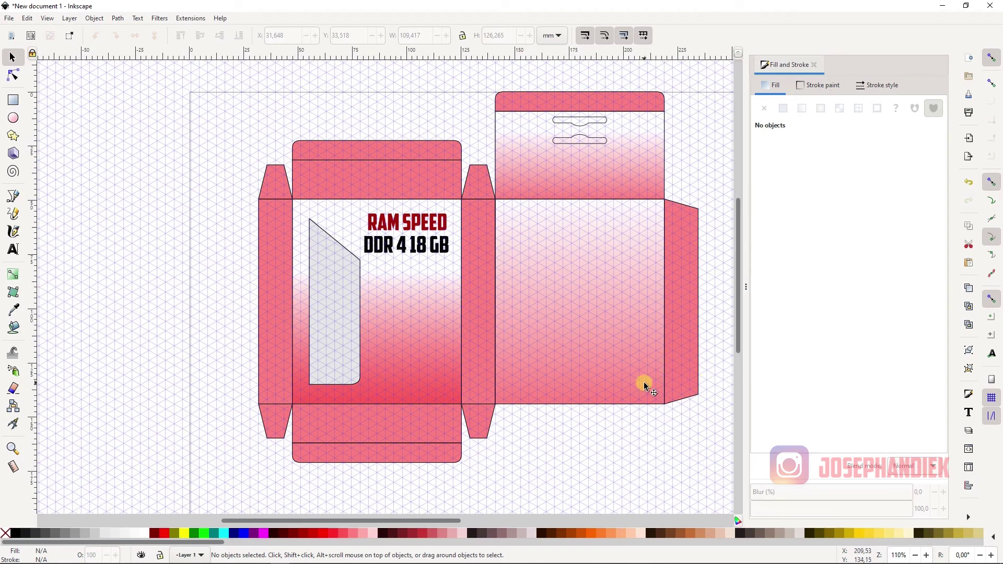
click(815, 65)
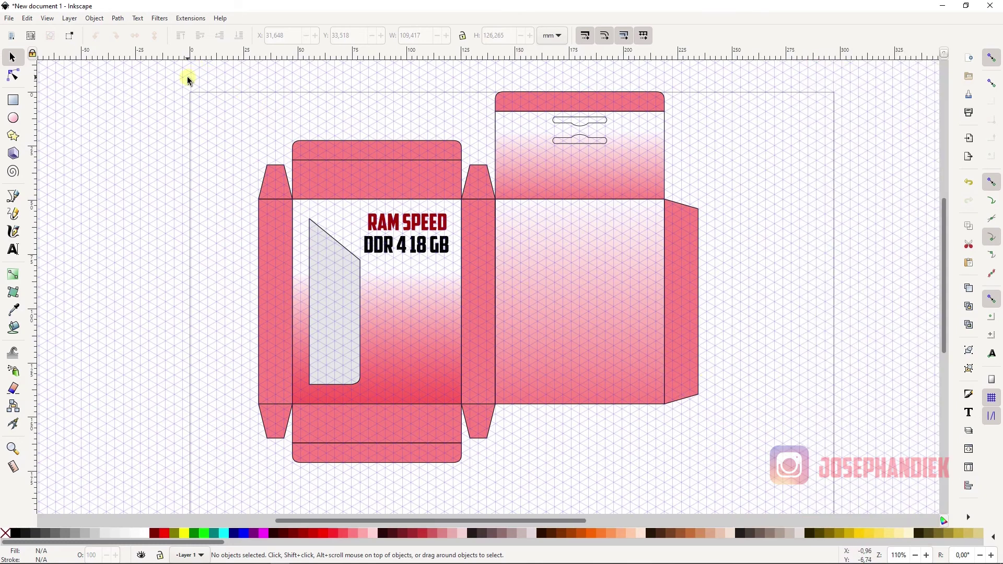
Select all 20 box-net objects, drag them right and down, then deselect.
drag(189, 81, 766, 489)
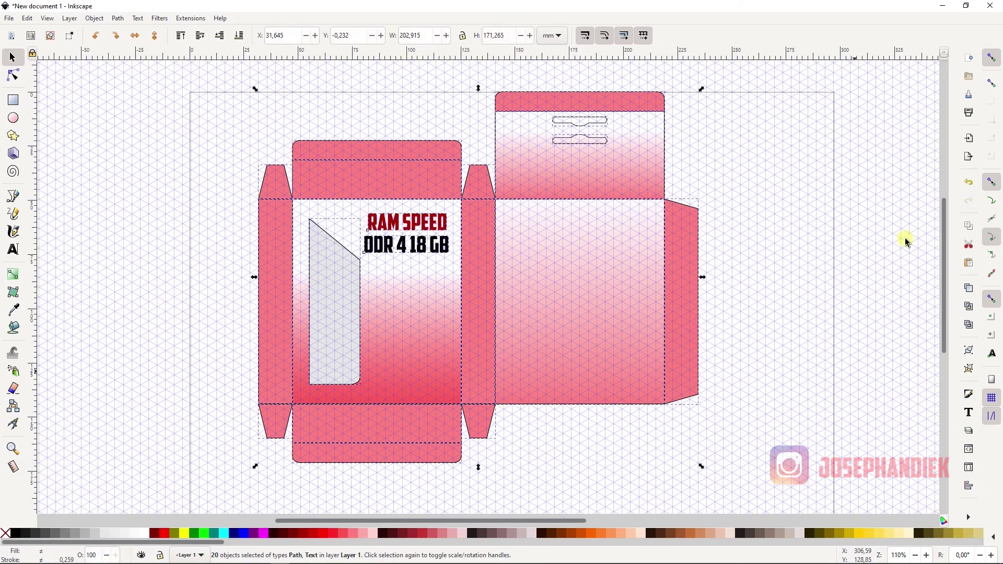
scroll(938, 230, down, 2)
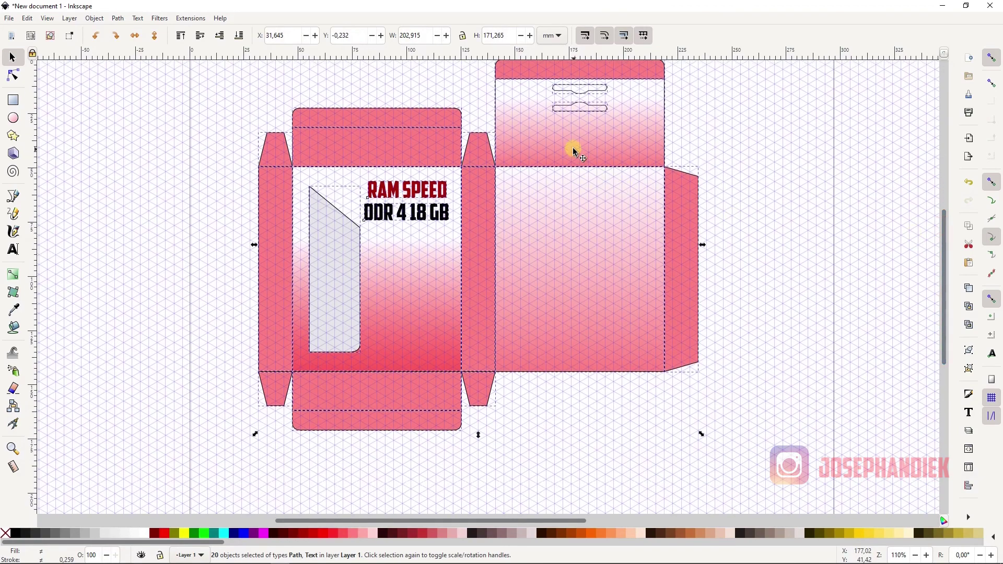
drag(577, 157, 606, 209)
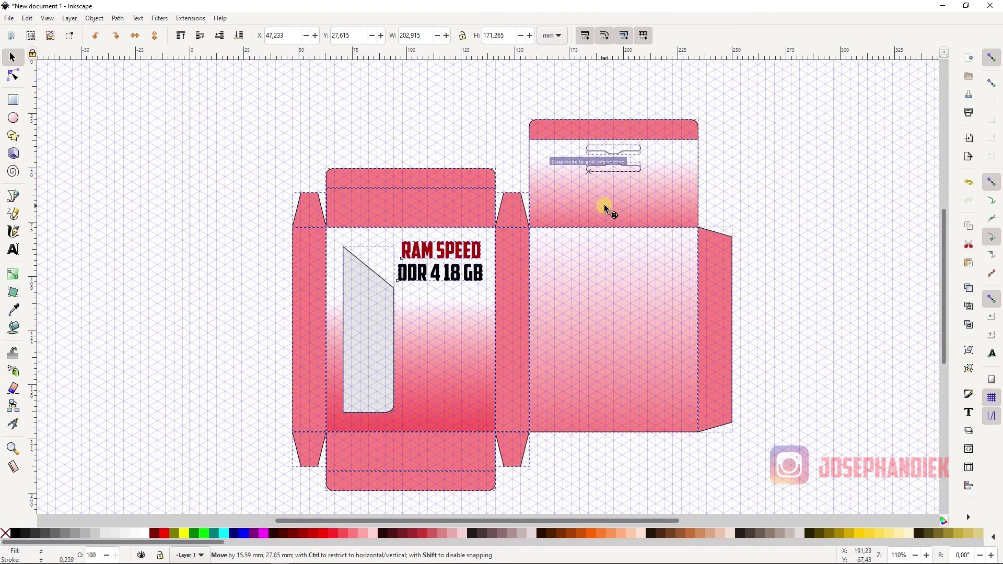
click(774, 226)
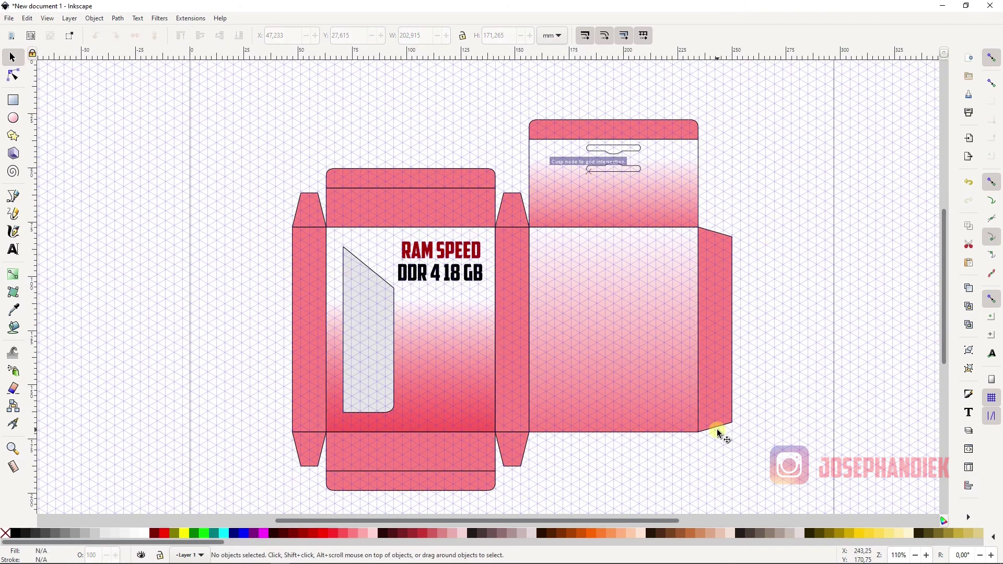
scroll(939, 354, down, 1)
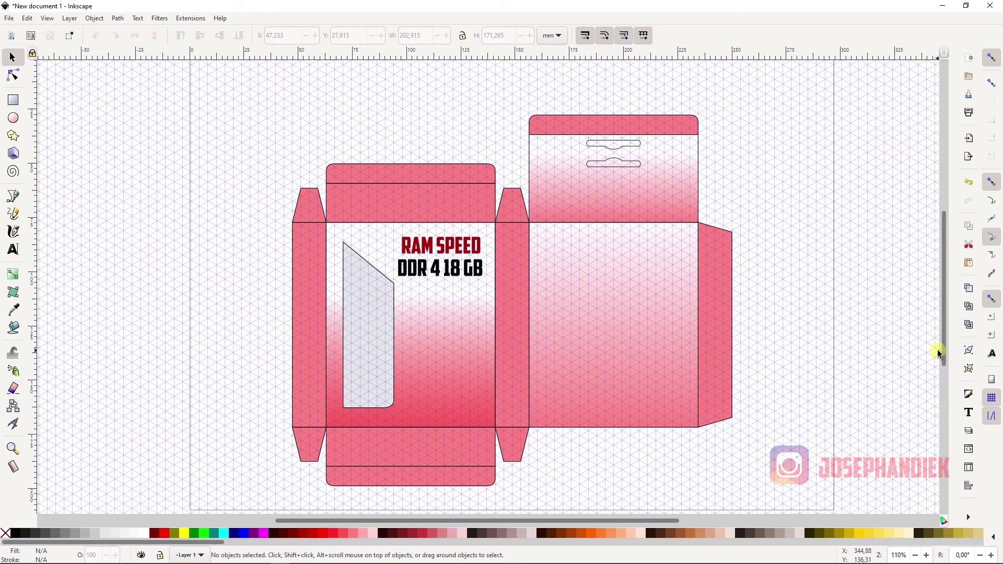